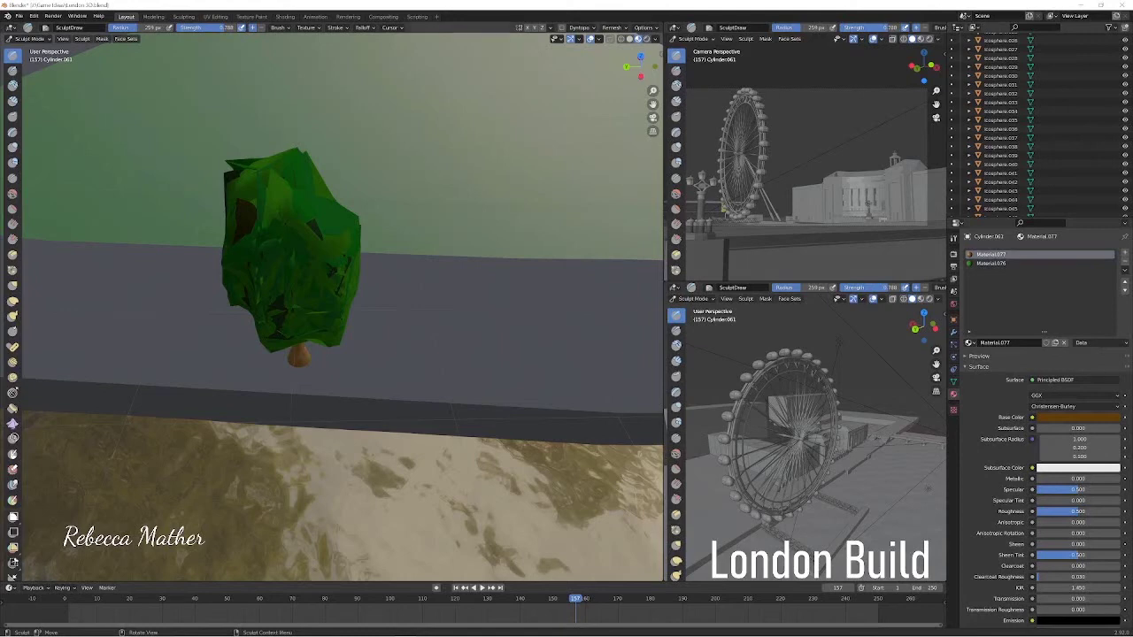
Smooth the jagged patches on the tree's green foliage with the Smooth sculpt brush.
{"action": "left_click", "coordinate": [13, 193]}
{"action": "left_click_drag", "start_coordinate": [279, 208], "coordinate": [313, 257]}
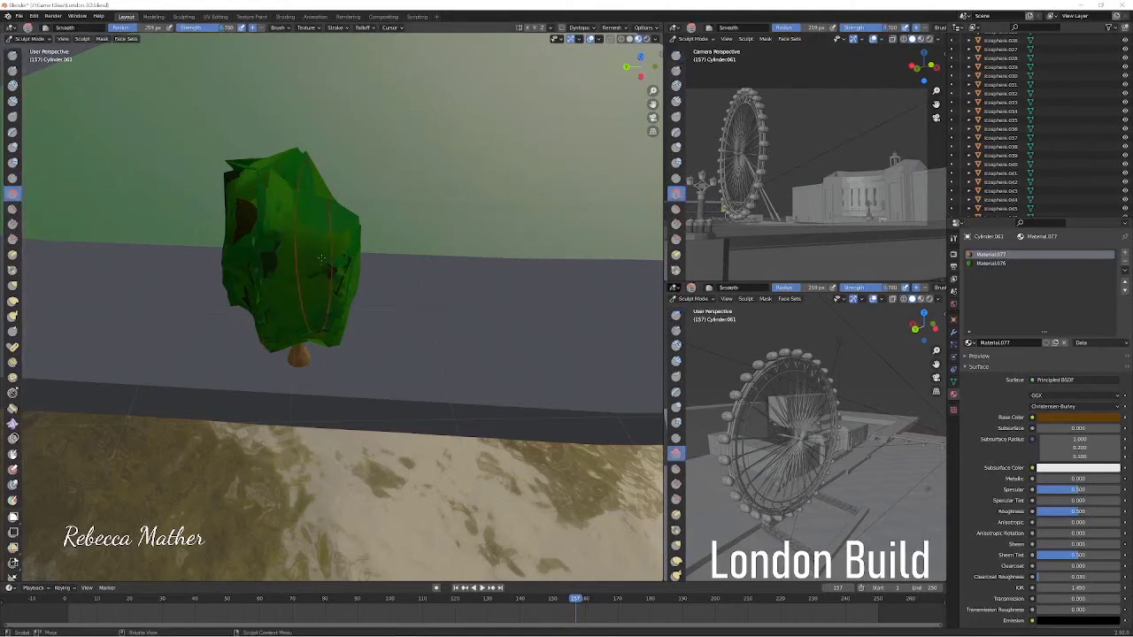
{"action": "left_click_drag", "start_coordinate": [242, 241], "coordinate": [233, 268]}
{"action": "mouse_move", "coordinate": [255, 289]}
{"action": "middle_mouse_down"}
{"action": "mouse_move", "coordinate": [395, 291]}
{"action": "mouse_move", "coordinate": [389, 204]}
{"action": "mouse_move", "coordinate": [230, 207]}
{"action": "middle_mouse_up"}
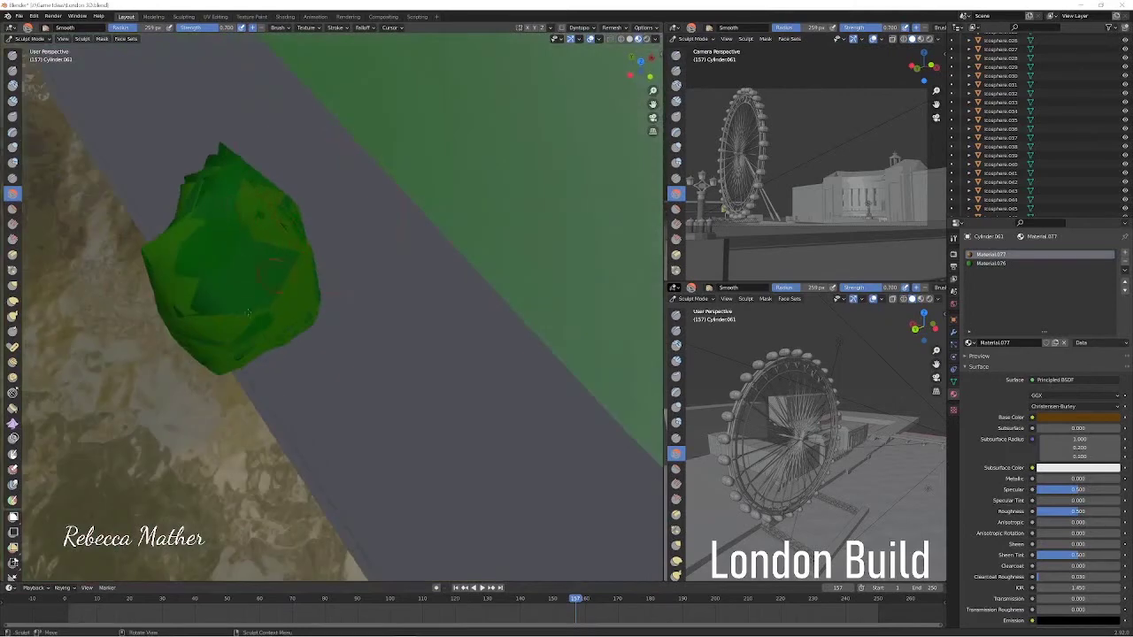
Orbit out to view the park and Eye, then return to Object Mode.
{"action": "middle_click_drag", "start_coordinate": [249, 312], "coordinate": [387, 350]}
{"action": "scroll", "coordinate": [387, 350], "scroll_direction": "down", "scroll_amount": 5}
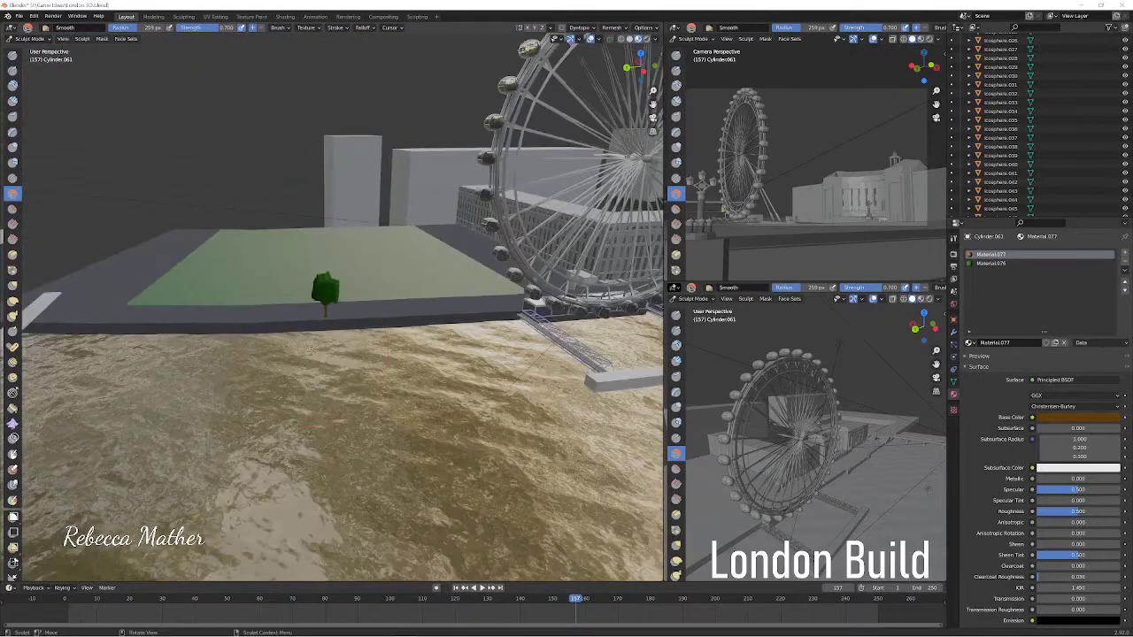
{"action": "scroll", "coordinate": [387, 349], "scroll_direction": "up", "scroll_amount": 3}
{"action": "scroll", "coordinate": [387, 350], "scroll_direction": "up", "scroll_amount": 2}
{"action": "left_click", "coordinate": [36, 39]}
{"action": "left_click", "coordinate": [31, 46]}
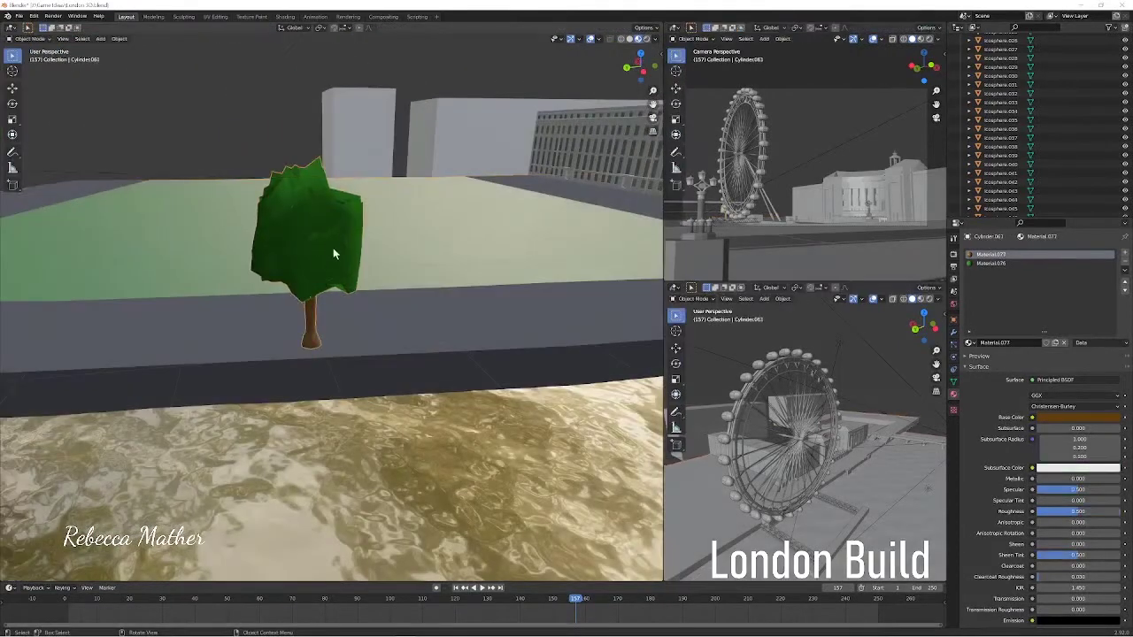
Lower the tree along Z and place it on the riverside walkway by the Eye.
{"action": "key", "text": "g"}
{"action": "key", "text": "z"}
{"action": "left_click", "coordinate": [329, 259]}
{"action": "middle_click_drag", "start_coordinate": [382, 300], "coordinate": [178, 338]}
{"action": "key", "text": "g"}
{"action": "left_click", "coordinate": [619, 315]}
{"action": "middle_click_drag", "start_coordinate": [620, 314], "coordinate": [549, 318]}
{"action": "middle_click_drag", "start_coordinate": [510, 376], "coordinate": [523, 371]}
{"action": "middle_click_drag", "start_coordinate": [370, 268], "coordinate": [345, 307]}
Make three Y-constrained copies of the tree in a row along the path.
{"action": "key", "text": "shift+d"}
{"action": "key", "text": "y"}
{"action": "left_click", "coordinate": [311, 324]}
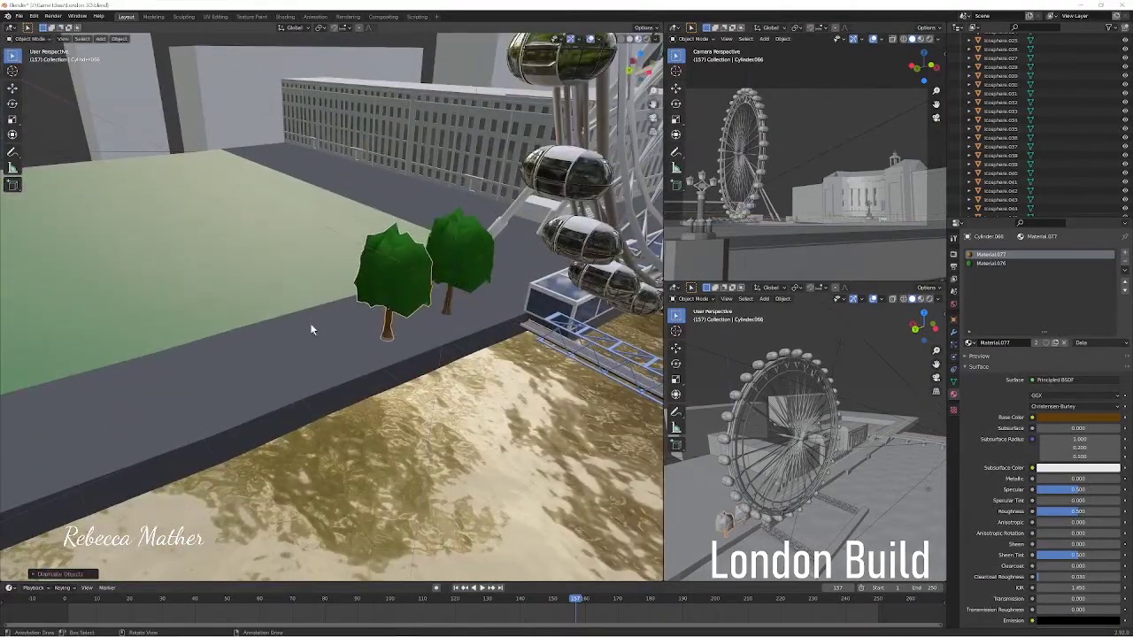
{"action": "key", "text": "shift+d"}
{"action": "key", "text": "y"}
{"action": "left_click", "coordinate": [265, 321]}
{"action": "key", "text": "shift+d"}
{"action": "key", "text": "y"}
{"action": "left_click", "coordinate": [225, 319]}
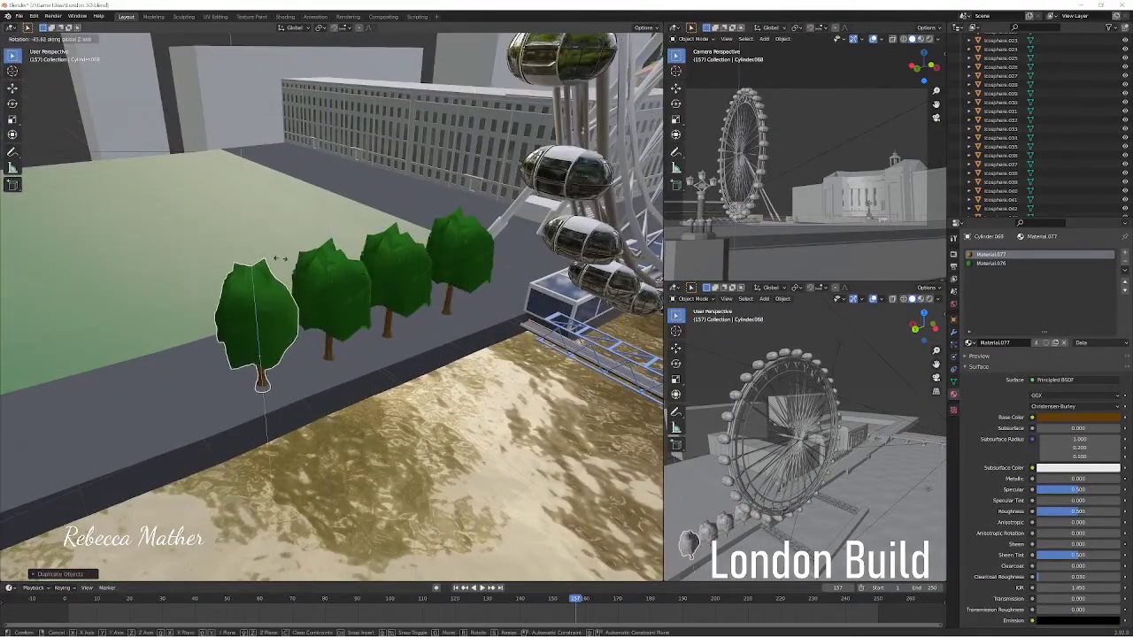
{"action": "middle_click_drag", "start_coordinate": [225, 319], "coordinate": [395, 257]}
Rotate the third tree in the row around the Z axis.
{"action": "left_click", "coordinate": [396, 257]}
{"action": "key", "text": "r"}
{"action": "key", "text": "z"}
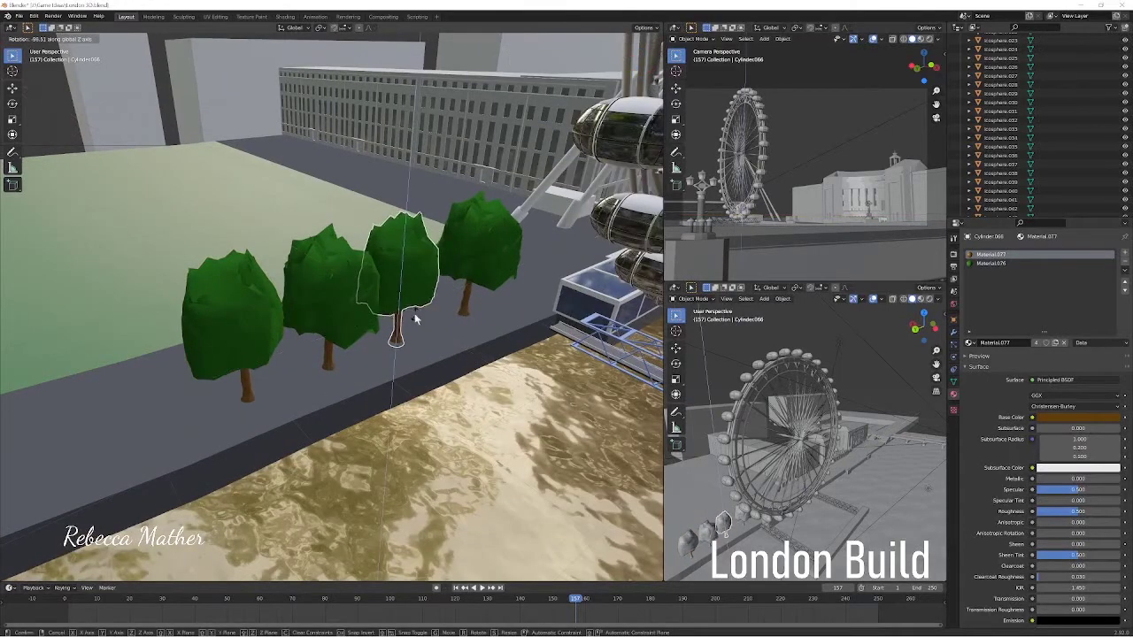
{"action": "left_click", "coordinate": [508, 239]}
Duplicate the selected trees further along the path on the Y axis.
{"action": "key", "text": "shift+d"}
{"action": "key", "text": "y"}
{"action": "mouse_move", "coordinate": [202, 337]}
{"action": "middle_mouse_down"}
{"action": "mouse_move", "coordinate": [90, 391]}
{"action": "mouse_move", "coordinate": [157, 389]}
{"action": "middle_mouse_up"}
{"action": "left_click", "coordinate": [89, 390]}
Rotate the new copies about X and slide them along the X axis.
{"action": "key", "text": "r"}
{"action": "key", "text": "x"}
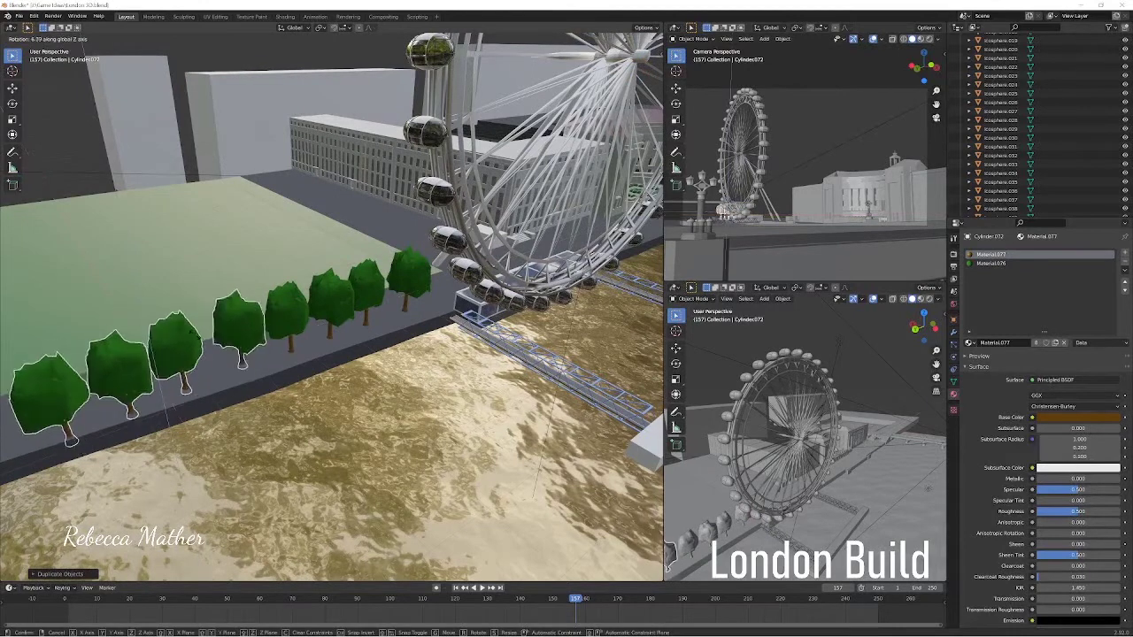
{"action": "left_click", "coordinate": [209, 343]}
{"action": "key", "text": "g"}
{"action": "key", "text": "x"}
{"action": "key", "text": "Escape"}
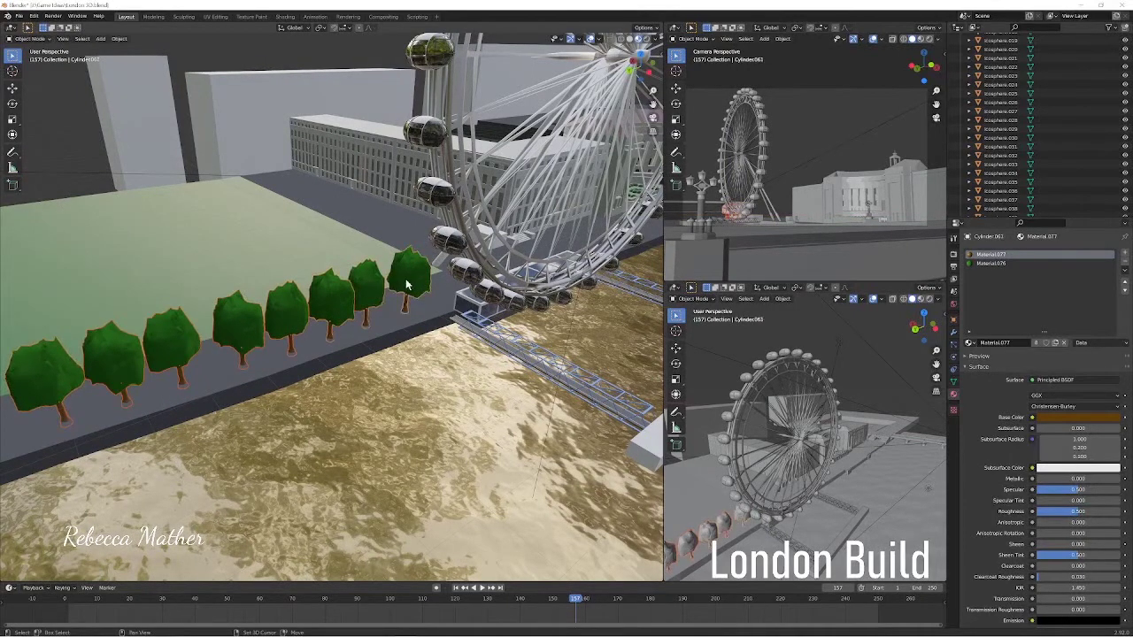
{"action": "key", "text": "g"}
{"action": "key", "text": "x"}
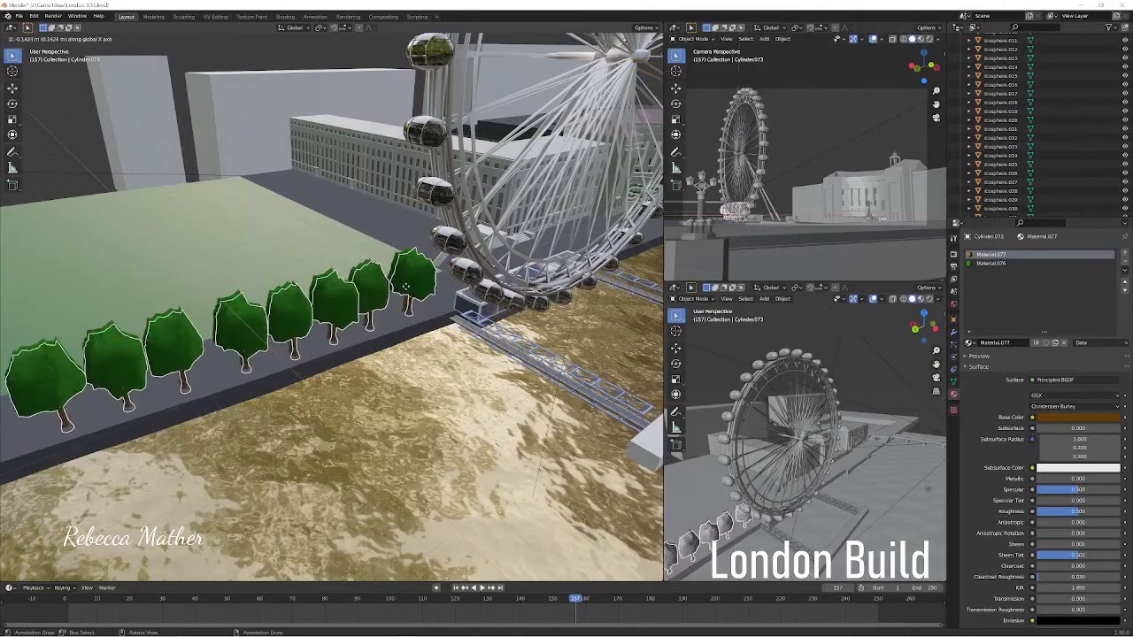
{"action": "left_click", "coordinate": [213, 469]}
{"action": "mouse_move", "coordinate": [214, 469]}
{"action": "middle_mouse_down"}
{"action": "mouse_move", "coordinate": [266, 444]}
{"action": "mouse_move", "coordinate": [311, 450]}
{"action": "mouse_move", "coordinate": [209, 454]}
{"action": "mouse_move", "coordinate": [334, 485]}
{"action": "mouse_move", "coordinate": [321, 478]}
{"action": "middle_mouse_up"}
Rescale the copied trees slightly to fit the walkway.
{"action": "key", "text": "s"}
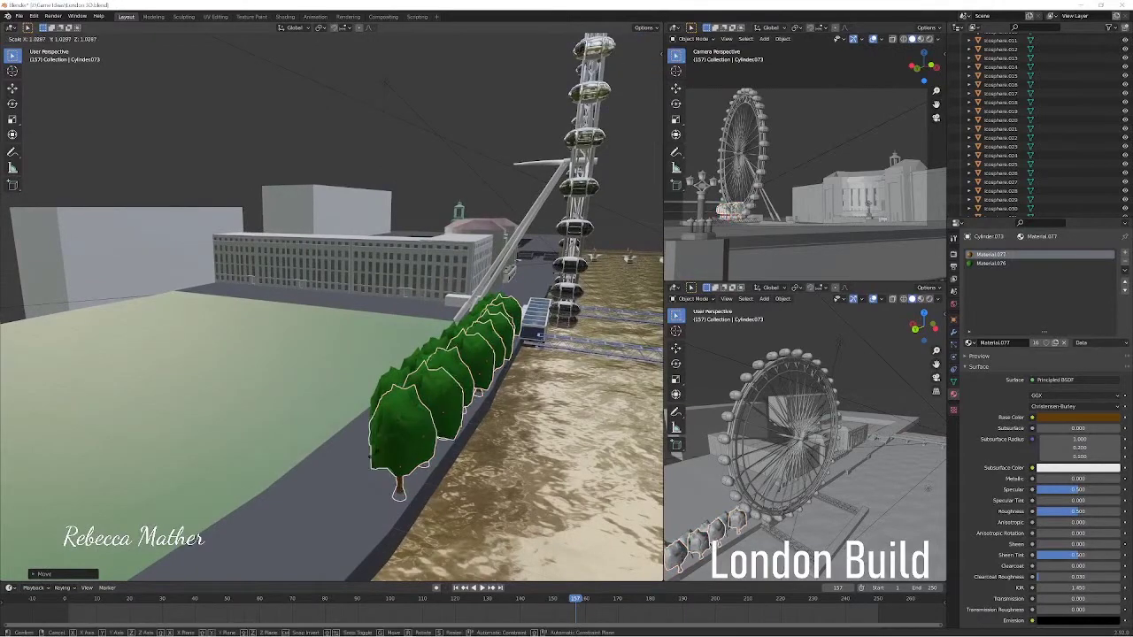
{"action": "left_click", "coordinate": [390, 465]}
{"action": "mouse_move", "coordinate": [390, 464]}
{"action": "middle_mouse_down"}
{"action": "mouse_move", "coordinate": [632, 468]}
{"action": "mouse_move", "coordinate": [544, 455]}
{"action": "mouse_move", "coordinate": [550, 464]}
{"action": "middle_mouse_up"}
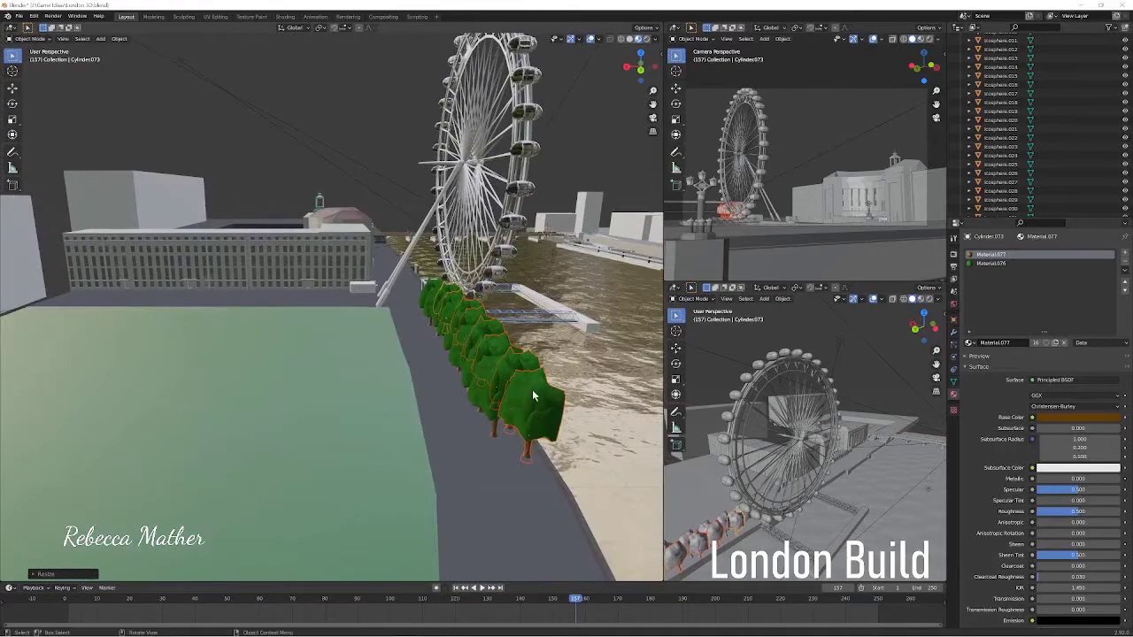
Move a tree from the riverside row onto the green lawn.
{"action": "key", "text": "g"}
{"action": "left_click", "coordinate": [55, 356]}
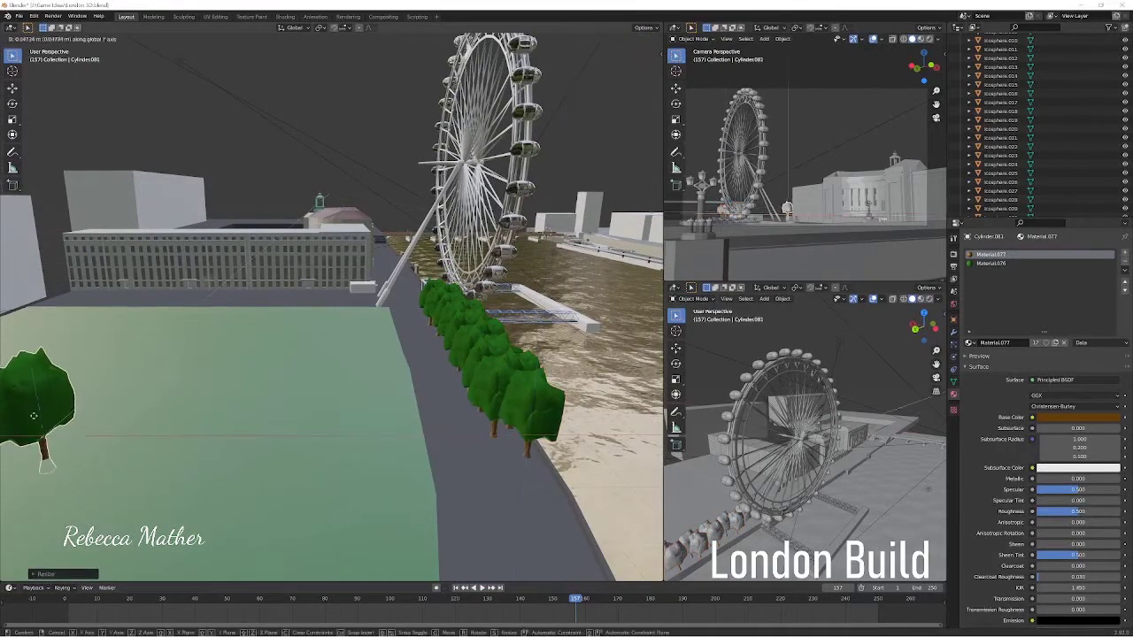
{"action": "middle_click_drag", "start_coordinate": [55, 356], "coordinate": [127, 524]}
{"action": "scroll", "coordinate": [128, 523], "scroll_direction": "down", "scroll_amount": 3}
{"action": "key", "text": "g"}
{"action": "left_click", "coordinate": [207, 455]}
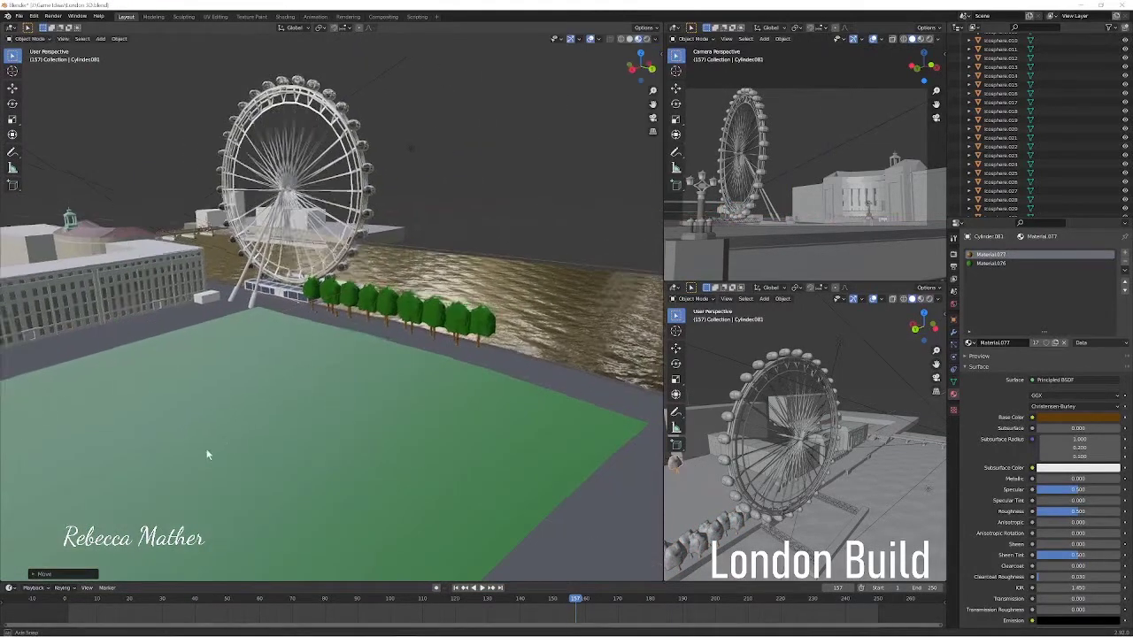
{"action": "middle_click_drag", "start_coordinate": [207, 455], "coordinate": [394, 423]}
{"action": "scroll", "coordinate": [395, 422], "scroll_direction": "up", "scroll_amount": 2}
Enlarge the lawn tree and adjust its position along the X axis.
{"action": "key", "text": "s"}
{"action": "left_click", "coordinate": [357, 377]}
{"action": "middle_click_drag", "start_coordinate": [357, 377], "coordinate": [354, 570]}
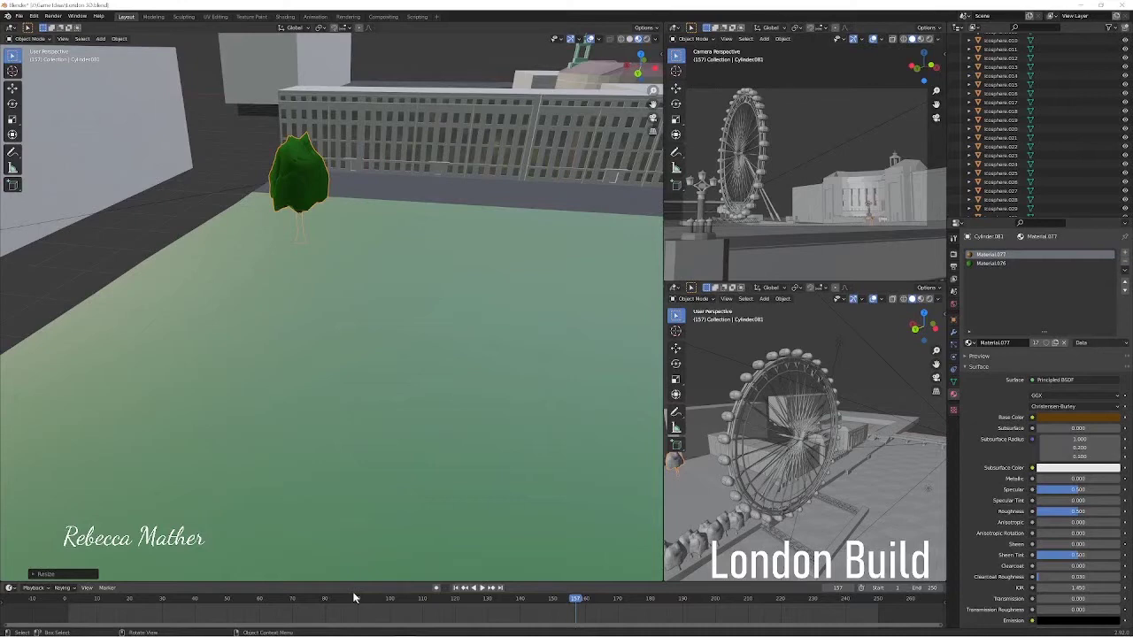
{"action": "middle_click_drag", "start_coordinate": [311, 567], "coordinate": [245, 234]}
{"action": "key", "text": "g"}
{"action": "key", "text": "x"}
{"action": "left_click", "coordinate": [305, 320]}
Duplicate the tree four times to form a row along the lawn's far edge.
{"action": "key", "text": "shift+d"}
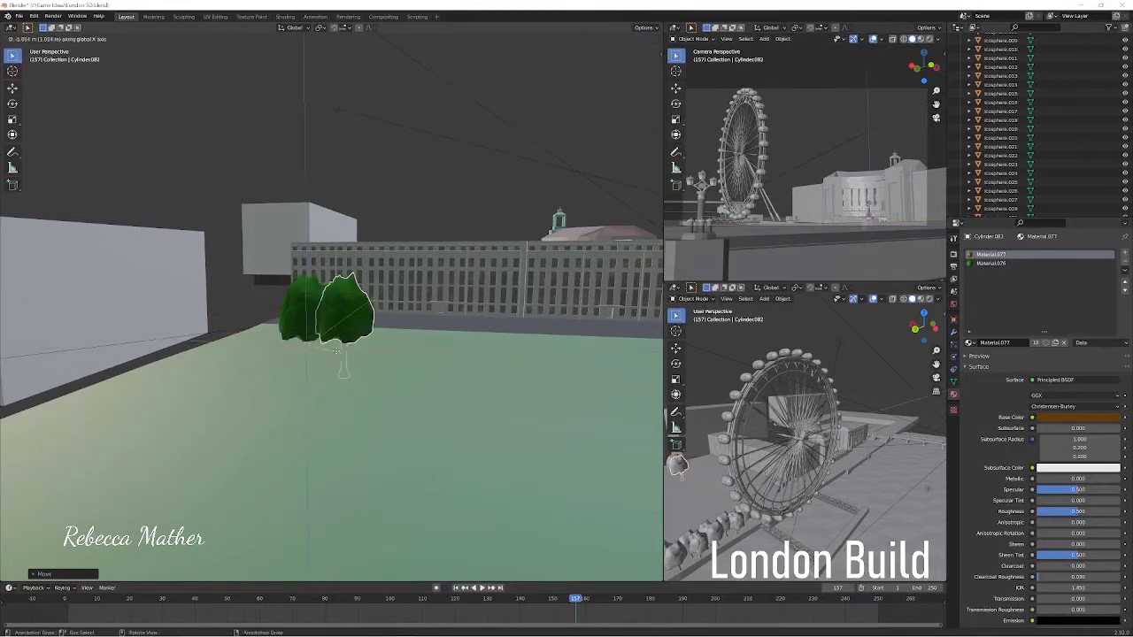
{"action": "left_click", "coordinate": [308, 312]}
{"action": "key", "text": "shift+d"}
{"action": "left_click", "coordinate": [312, 280]}
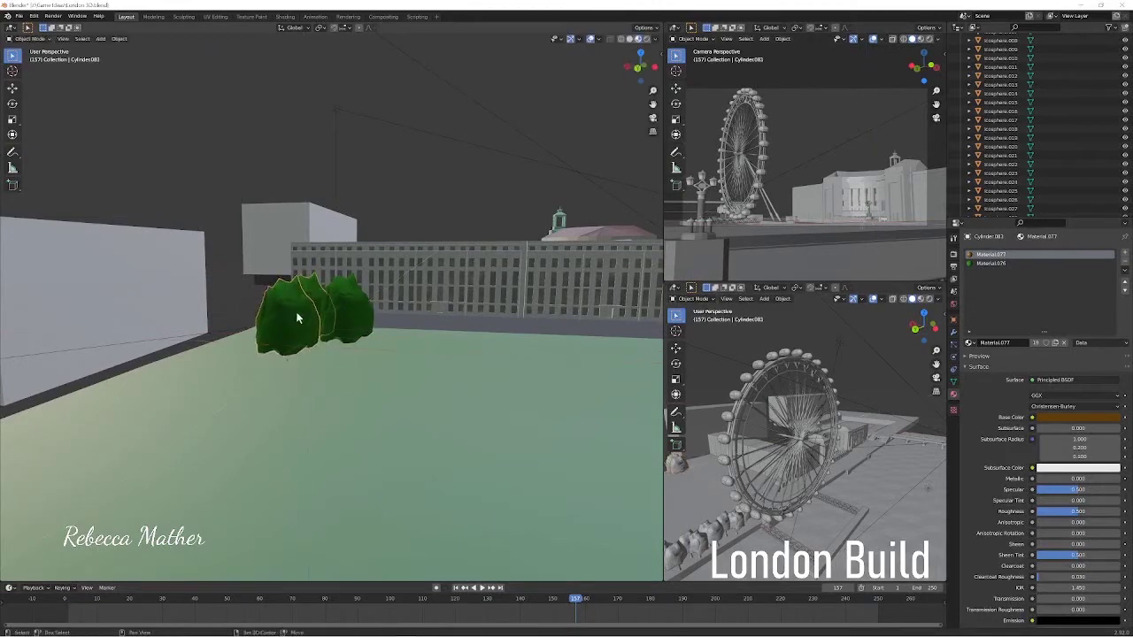
{"action": "key", "text": "shift+d"}
{"action": "left_click", "coordinate": [271, 374]}
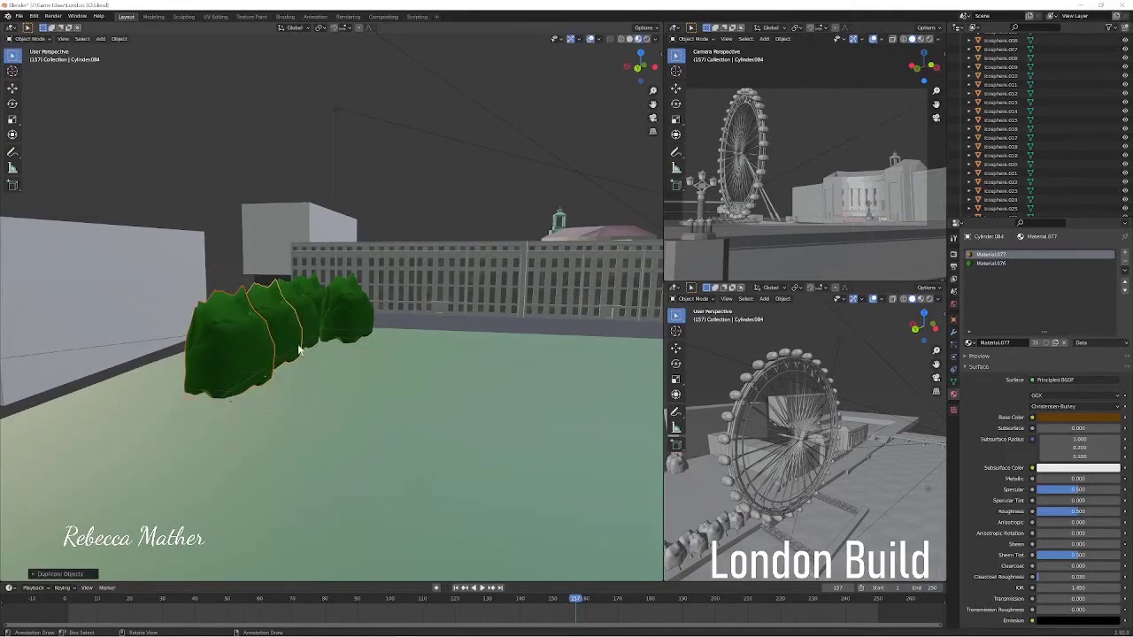
{"action": "key", "text": "shift+d"}
{"action": "left_click", "coordinate": [390, 313]}
{"action": "left_click", "coordinate": [406, 318]}
{"action": "mouse_move", "coordinate": [345, 230]}
{"action": "middle_mouse_down"}
{"action": "mouse_move", "coordinate": [324, 551]}
{"action": "mouse_move", "coordinate": [331, 415]}
{"action": "middle_mouse_up"}
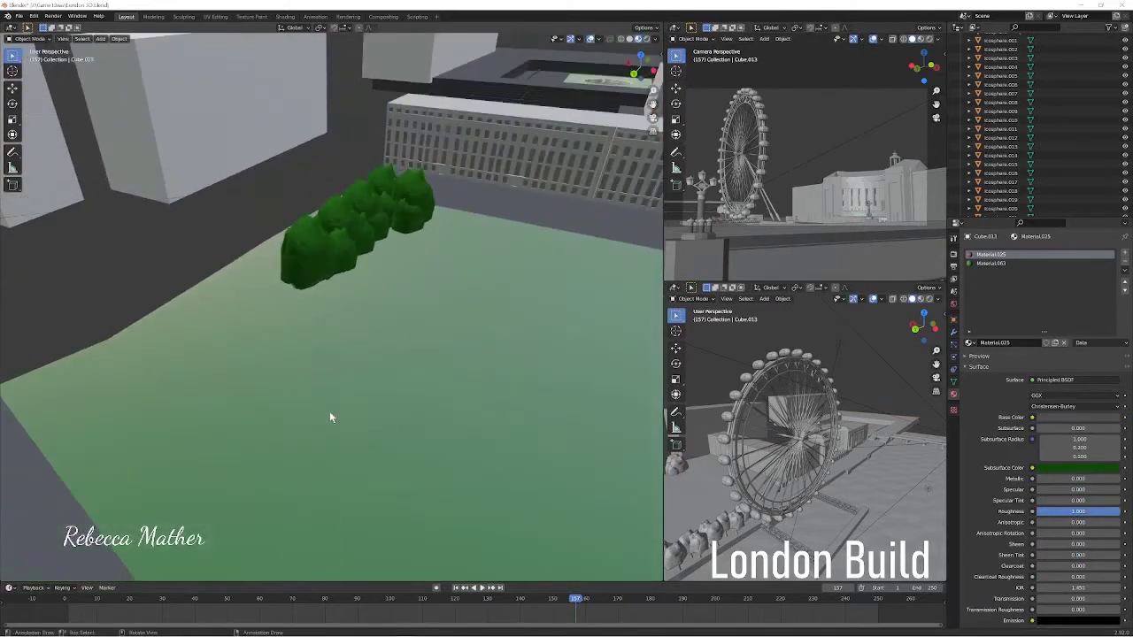
Shift the lawn trees and extend the row with smaller duplicated copies.
{"action": "scroll", "coordinate": [347, 423], "scroll_direction": "down", "scroll_amount": 2}
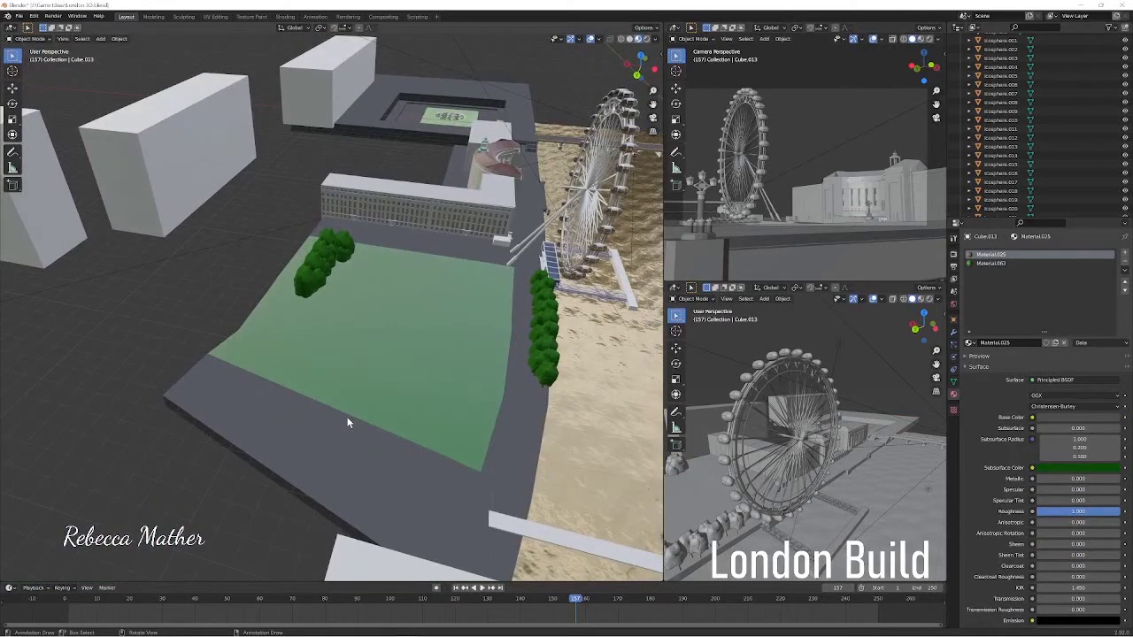
{"action": "scroll", "coordinate": [350, 325], "scroll_direction": "up", "scroll_amount": 5}
{"action": "left_click", "coordinate": [296, 192]}
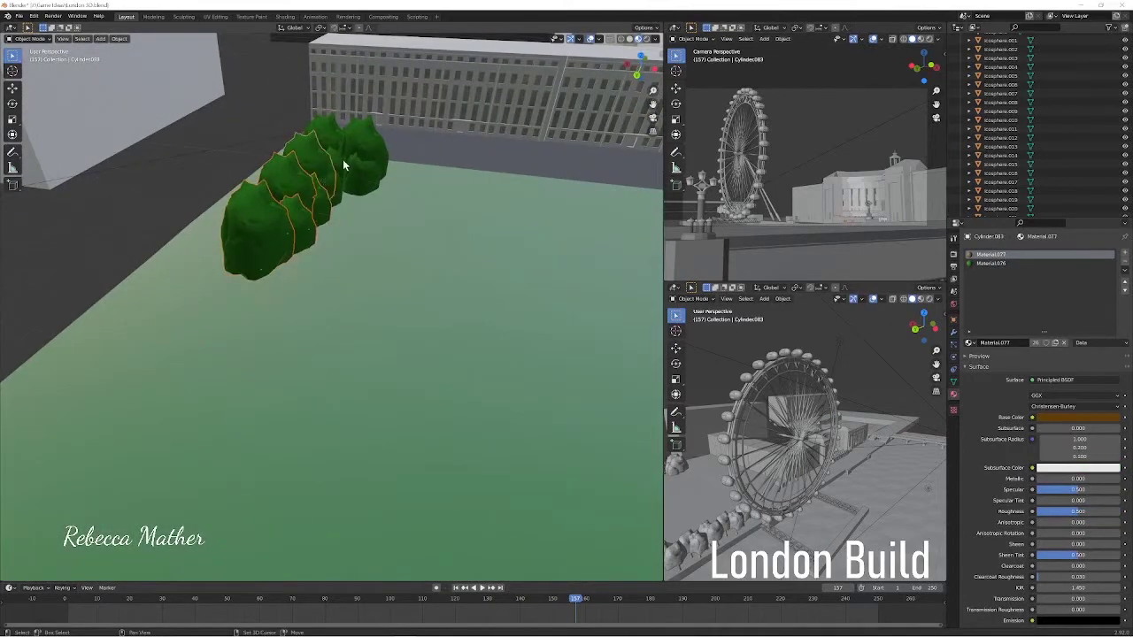
{"action": "left_click_drag", "start_coordinate": [351, 135], "coordinate": [246, 196]}
{"action": "key", "text": "shift+d"}
{"action": "left_click", "coordinate": [222, 248]}
{"action": "key", "text": "s"}
{"action": "left_click", "coordinate": [203, 272]}
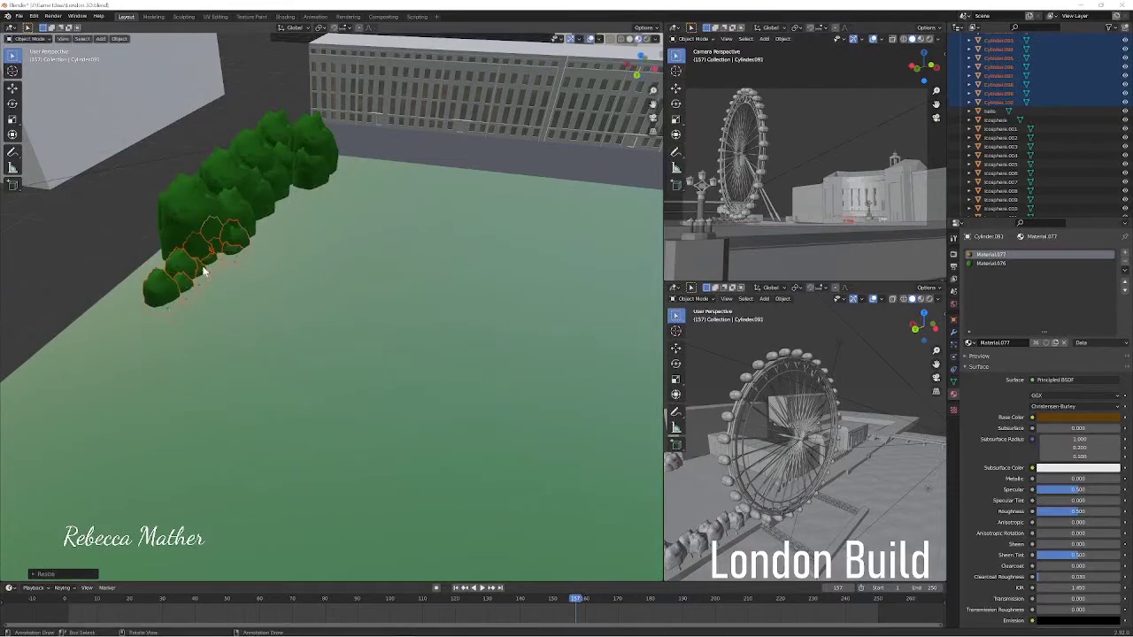
Duplicate a front tree, shrink it, and place it alone on the open lawn.
{"action": "left_click", "coordinate": [223, 172]}
{"action": "key", "text": "shift+d"}
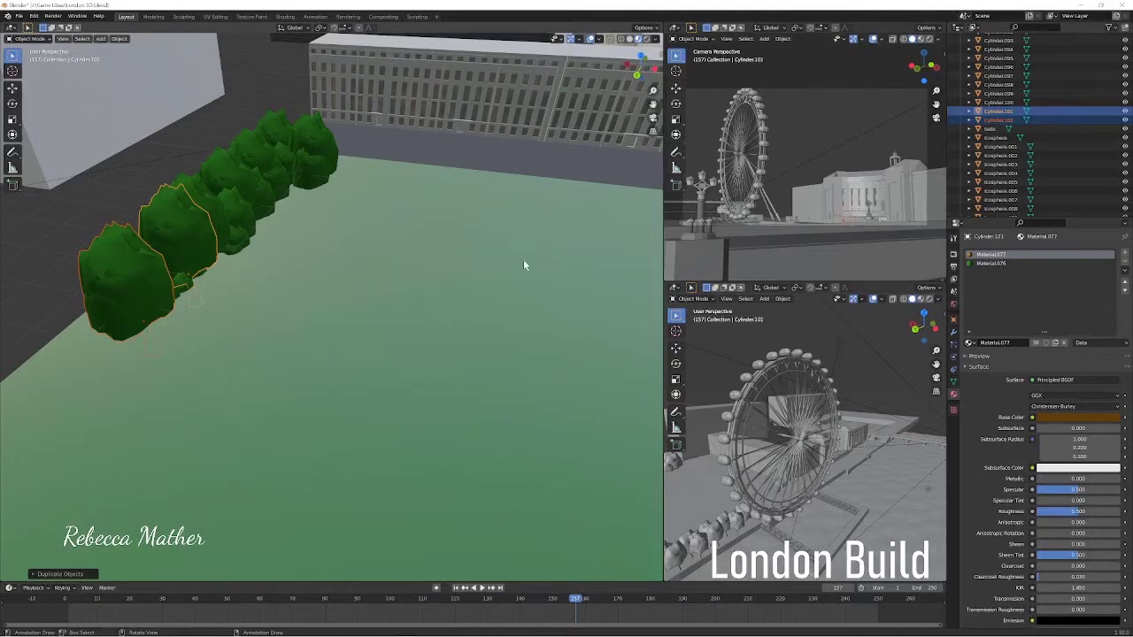
{"action": "left_click", "coordinate": [136, 277]}
{"action": "key", "text": "shift+d"}
{"action": "key", "text": "s"}
{"action": "left_click", "coordinate": [473, 414]}
{"action": "key", "text": "g"}
{"action": "left_click", "coordinate": [531, 420]}
{"action": "middle_click_drag", "start_coordinate": [531, 420], "coordinate": [513, 407]}
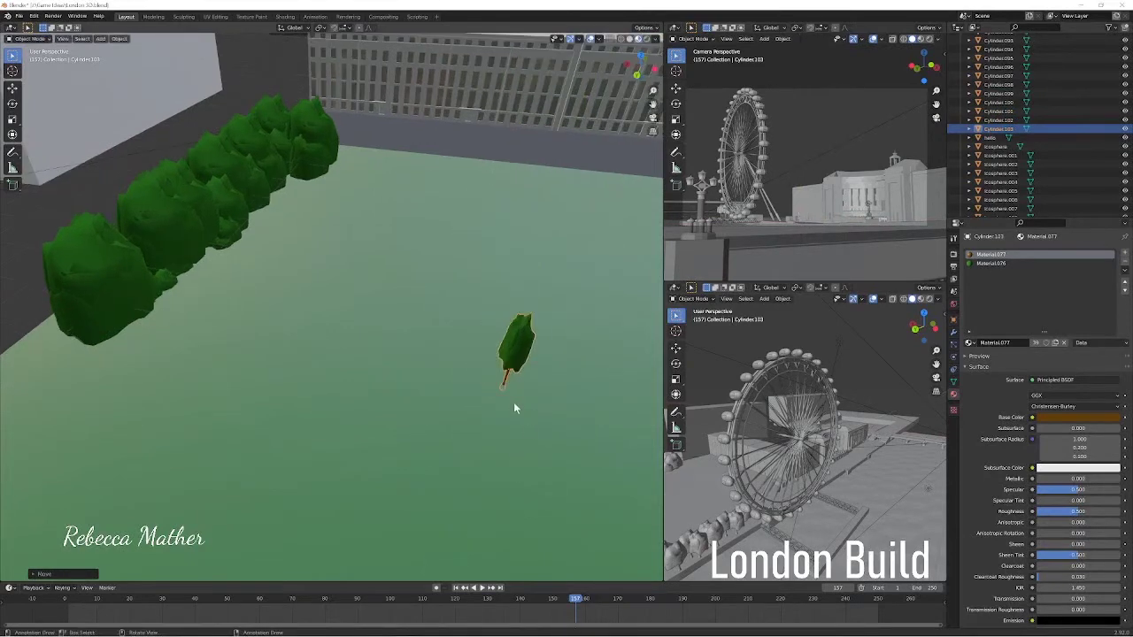
Copy the small tree, then duplicate three border trees and rotate the copies.
{"action": "key", "text": "shift+d"}
{"action": "left_click", "coordinate": [531, 408]}
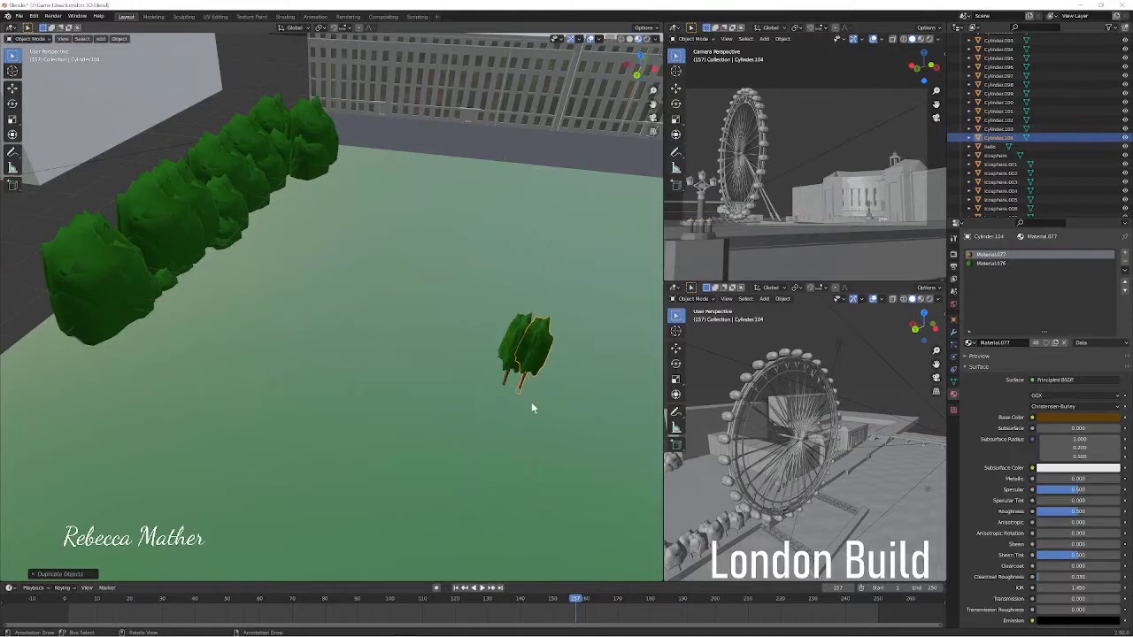
{"action": "mouse_move", "coordinate": [262, 273]}
{"action": "middle_mouse_down"}
{"action": "mouse_move", "coordinate": [437, 425]}
{"action": "mouse_move", "coordinate": [325, 271]}
{"action": "middle_mouse_up"}
{"action": "left_click", "coordinate": [326, 270]}
{"action": "left_click", "coordinate": [326, 274], "text": "shift"}
{"action": "left_click", "coordinate": [310, 216], "text": "shift"}
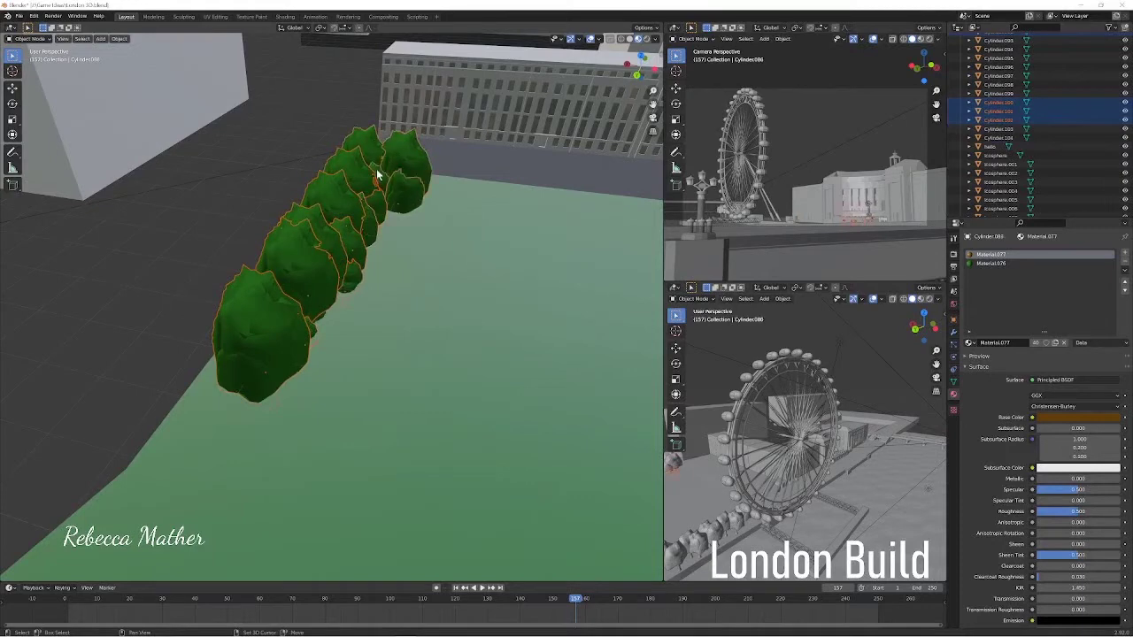
{"action": "key", "text": "shift+d"}
{"action": "left_click", "coordinate": [522, 292]}
{"action": "key", "text": "r"}
{"action": "left_click", "coordinate": [494, 312]}
Rotate the copied trees about Z and move them along X onto the lawn.
{"action": "mouse_move", "coordinate": [495, 311]}
{"action": "middle_mouse_down"}
{"action": "mouse_move", "coordinate": [602, 321]}
{"action": "mouse_move", "coordinate": [465, 263]}
{"action": "middle_mouse_up"}
{"action": "key", "text": "r"}
{"action": "key", "text": "z"}
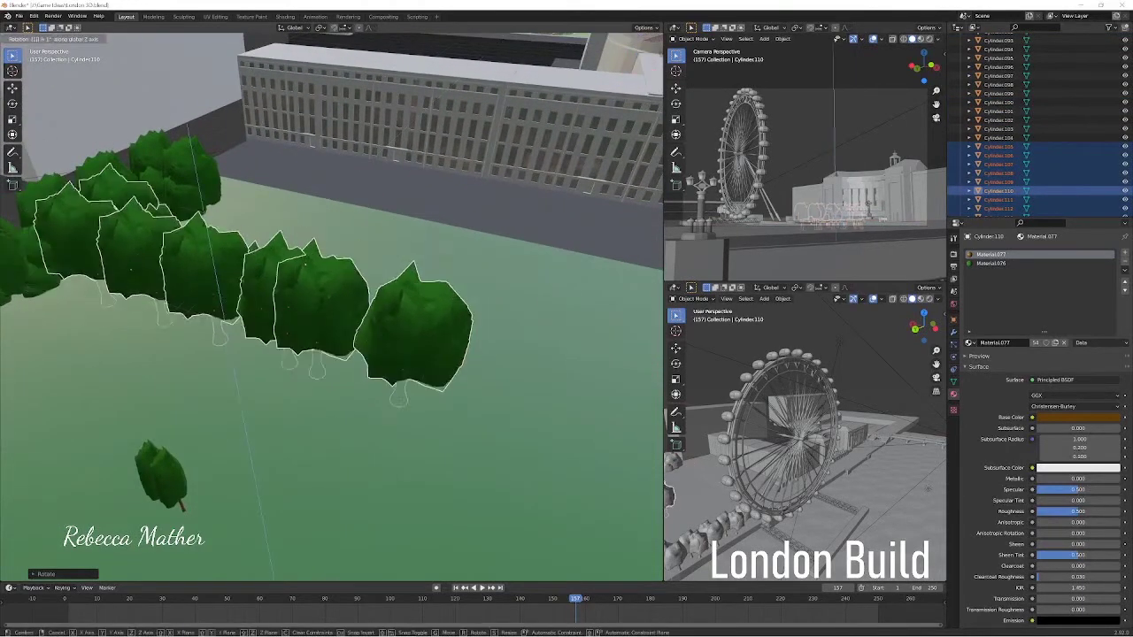
{"action": "left_click", "coordinate": [272, 286]}
{"action": "key", "text": "g"}
{"action": "key", "text": "x"}
{"action": "mouse_move", "coordinate": [356, 188]}
{"action": "middle_mouse_down"}
{"action": "mouse_move", "coordinate": [337, 328]}
{"action": "mouse_move", "coordinate": [525, 375]}
{"action": "mouse_move", "coordinate": [443, 306]}
{"action": "middle_mouse_up"}
{"action": "left_click", "coordinate": [525, 374]}
Duplicate two back-row trees onto the open lawn, then select a riverside tree.
{"action": "left_click", "coordinate": [449, 305]}
{"action": "left_click", "coordinate": [372, 287], "text": "shift"}
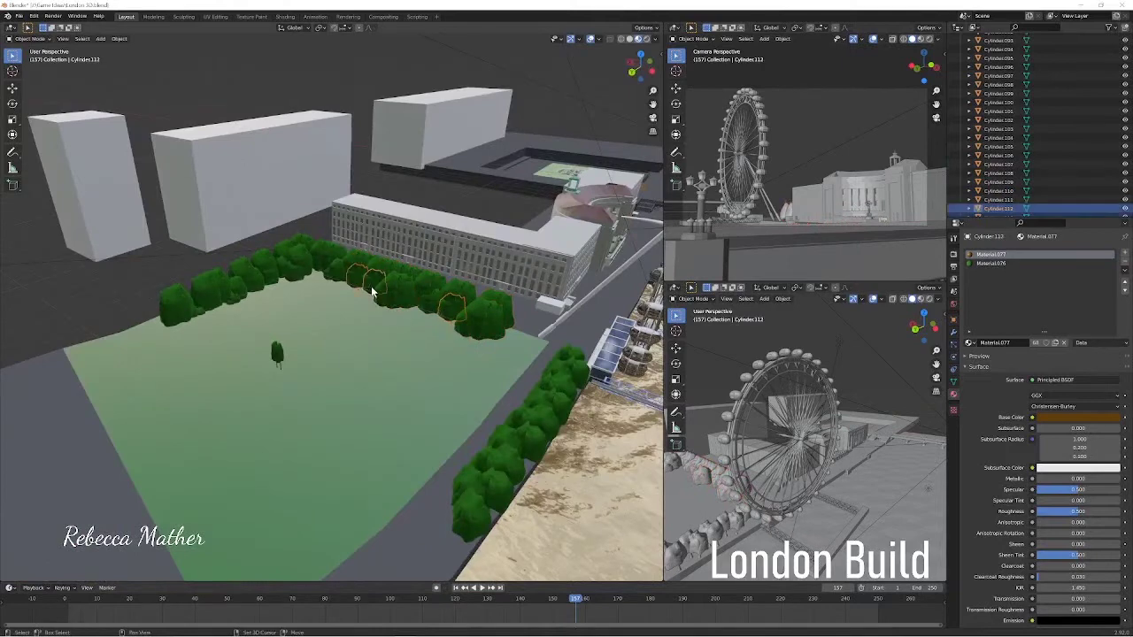
{"action": "key", "text": "shift+d"}
{"action": "left_click", "coordinate": [282, 354]}
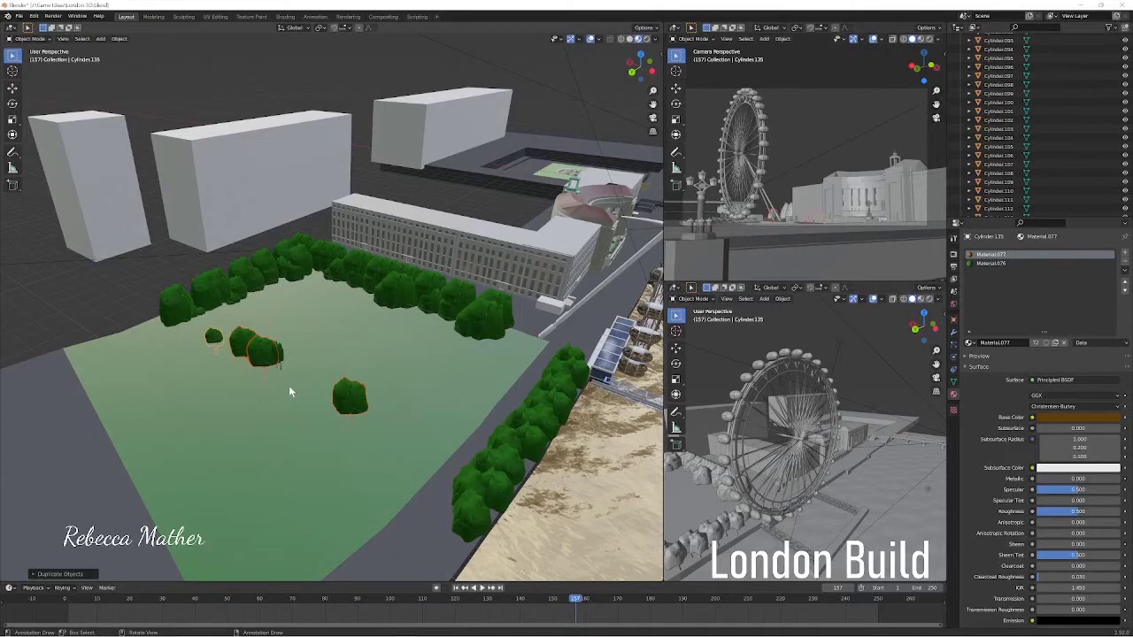
{"action": "left_click", "coordinate": [576, 375]}
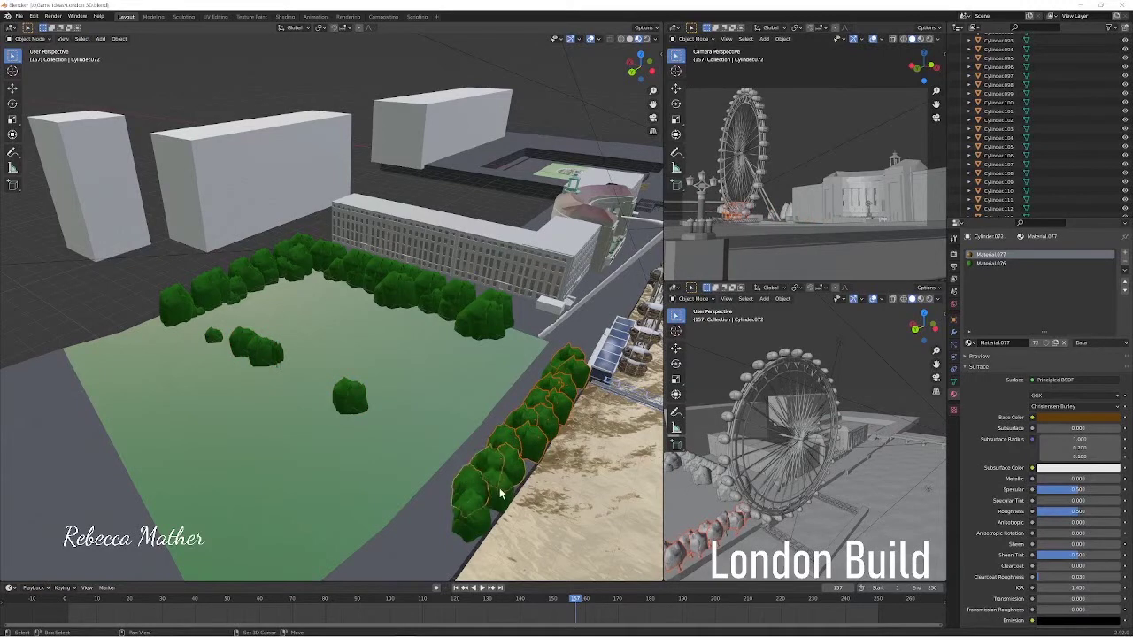
Duplicate the riverside tree row and rotate the copy about Z along the embankment.
{"action": "middle_click_drag", "start_coordinate": [475, 520], "coordinate": [481, 392]}
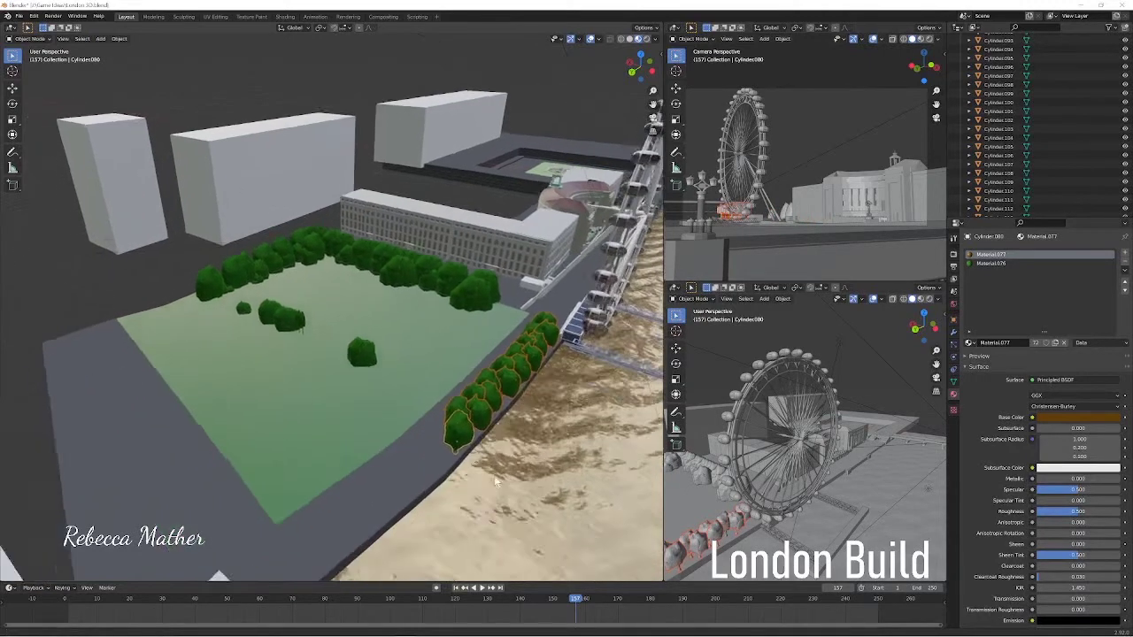
{"action": "key", "text": "shift+d"}
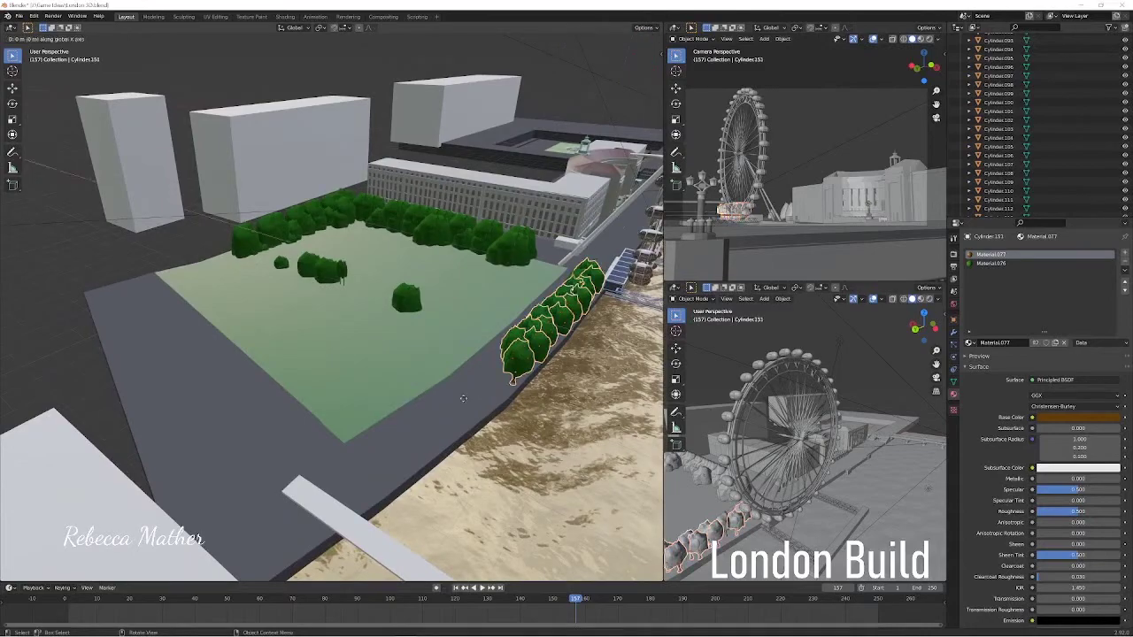
{"action": "key", "text": "r"}
{"action": "key", "text": "z"}
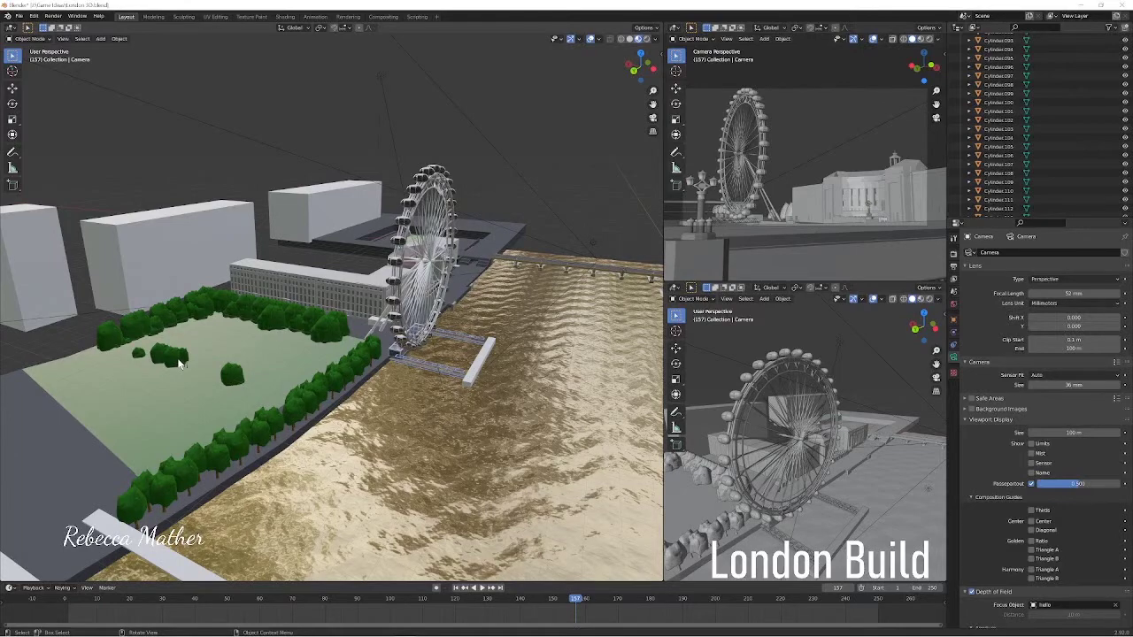
{"action": "middle_click_drag", "start_coordinate": [105, 337], "coordinate": [304, 433]}
Duplicate three back-row trees, rotate the copies and slide them along X to the lawn's left edge.
{"action": "scroll", "coordinate": [303, 434], "scroll_direction": "up", "scroll_amount": 3}
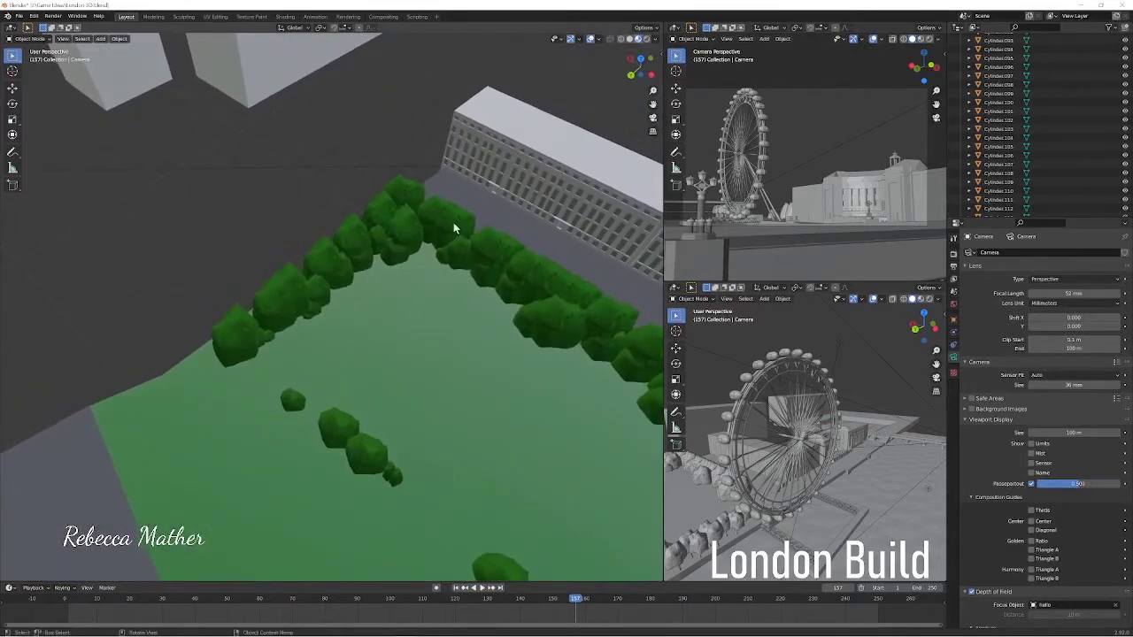
{"action": "left_click", "coordinate": [482, 250]}
{"action": "left_click", "coordinate": [517, 283], "text": "shift"}
{"action": "left_click", "coordinate": [444, 257], "text": "shift"}
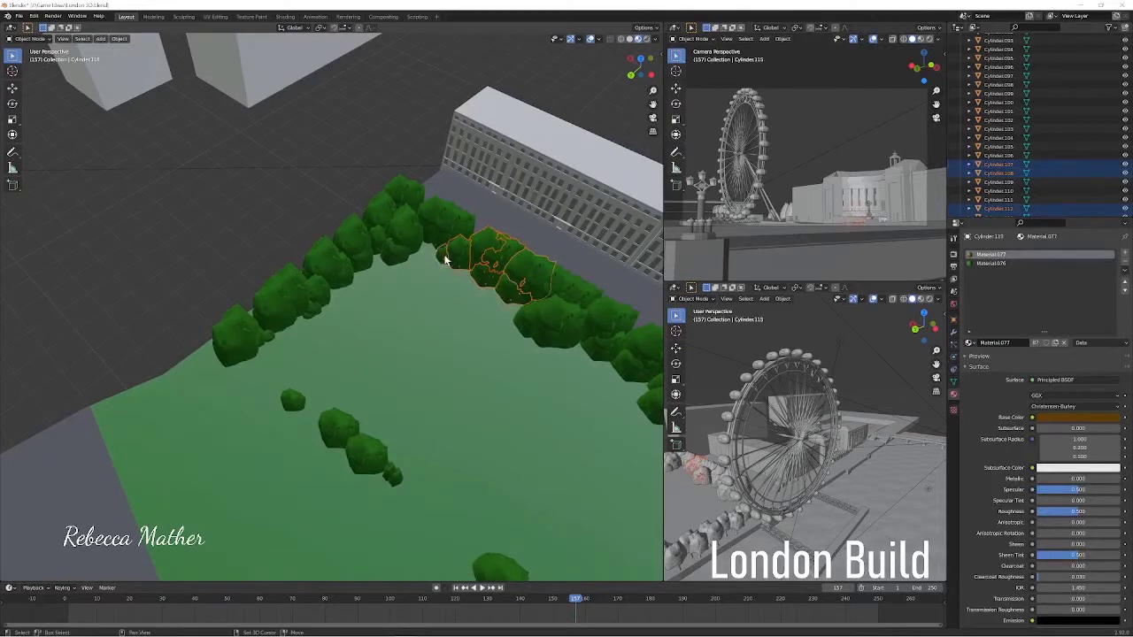
{"action": "key", "text": "shift+d"}
{"action": "left_click", "coordinate": [292, 379]}
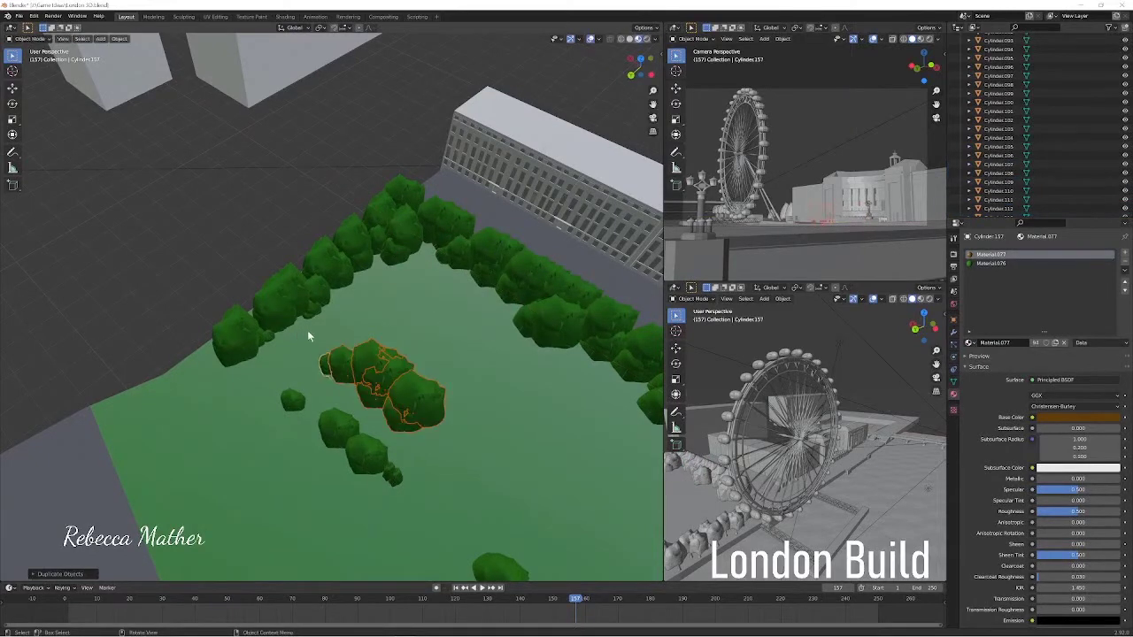
{"action": "key", "text": "r"}
{"action": "left_click", "coordinate": [419, 379]}
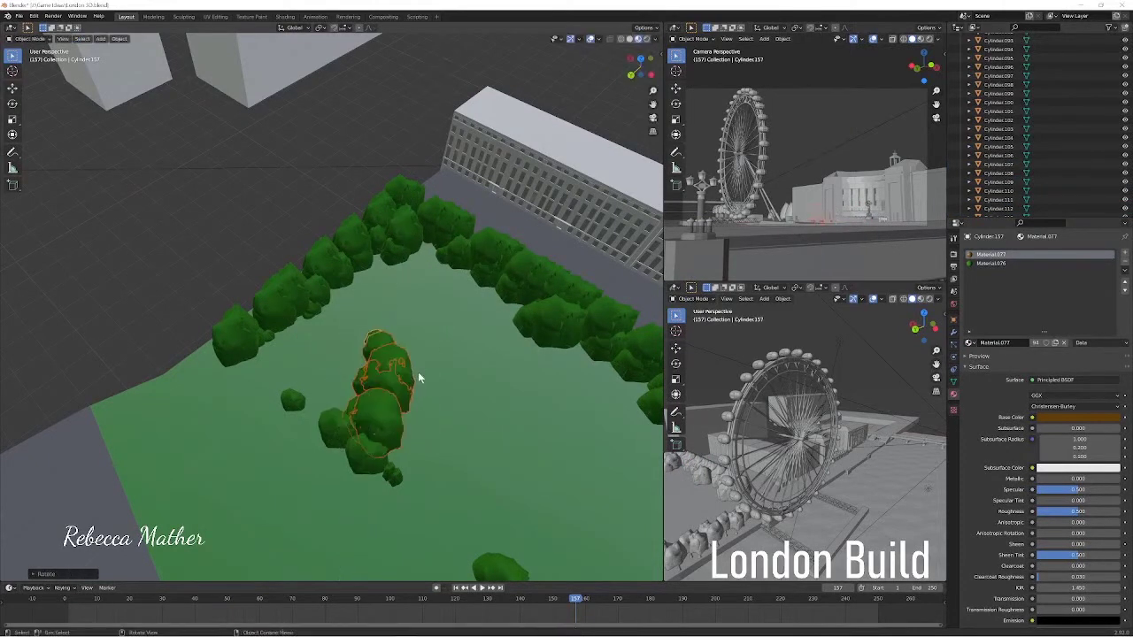
{"action": "key", "text": "g"}
{"action": "key", "text": "x"}
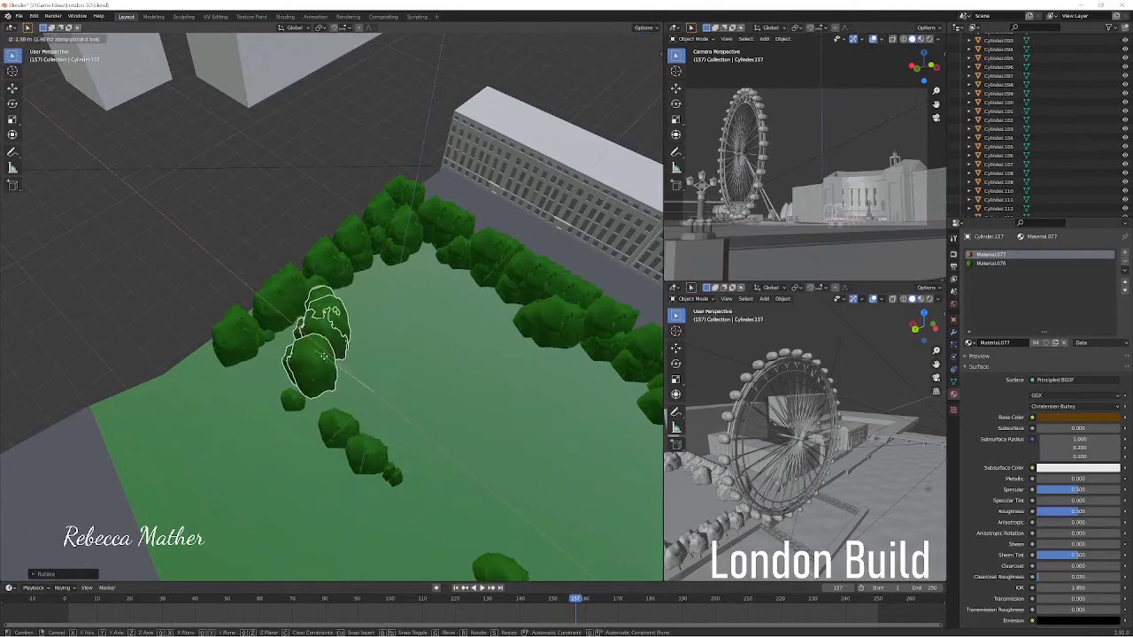
{"action": "left_click", "coordinate": [347, 297]}
Copy the small lone tree along Y and reposition it on the lawn.
{"action": "left_click", "coordinate": [302, 314]}
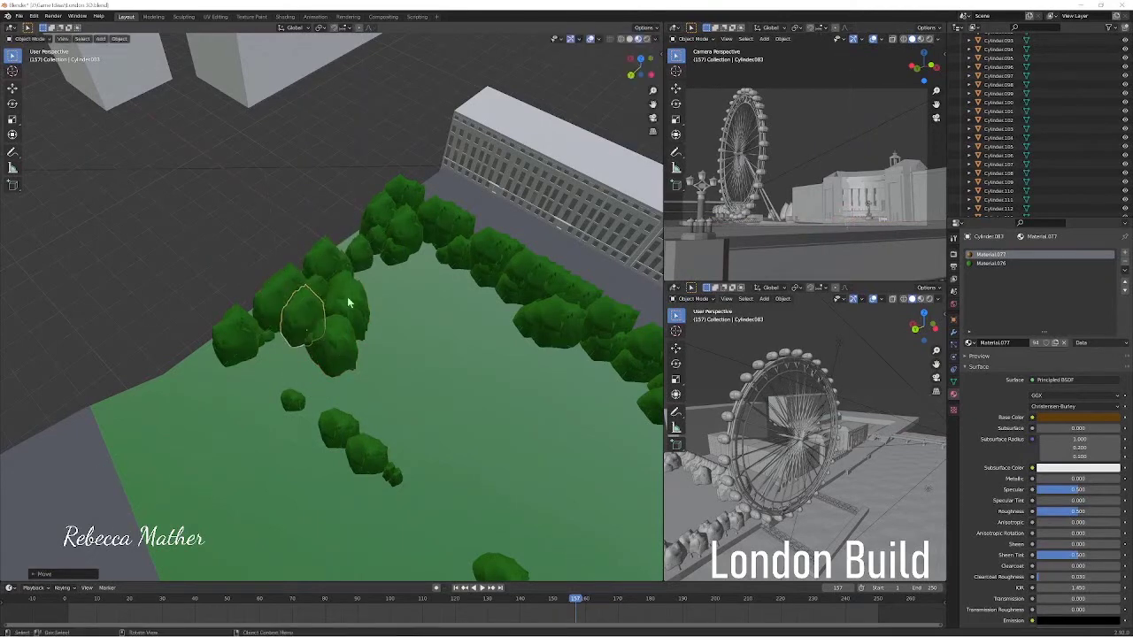
{"action": "left_click", "coordinate": [359, 343]}
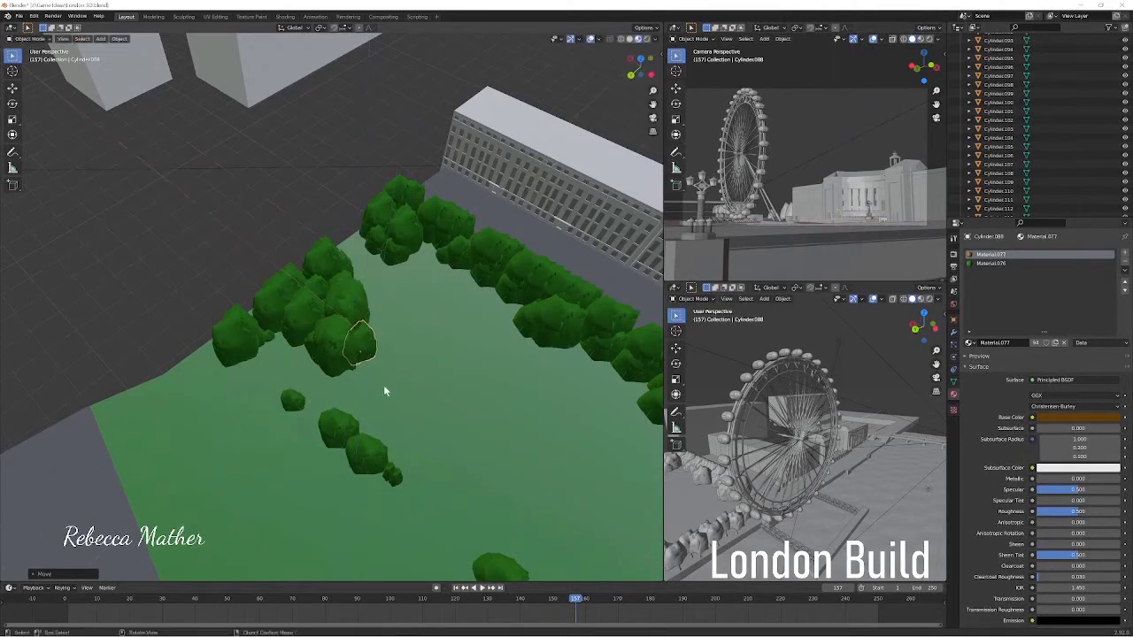
{"action": "left_click", "coordinate": [290, 403]}
{"action": "key", "text": "shift+d"}
{"action": "key", "text": "y"}
{"action": "left_click", "coordinate": [279, 375]}
{"action": "key", "text": "g"}
{"action": "left_click", "coordinate": [283, 373]}
Duplicate the selected trees twice more, placing the copies further up the lawn.
{"action": "key", "text": "shift+d"}
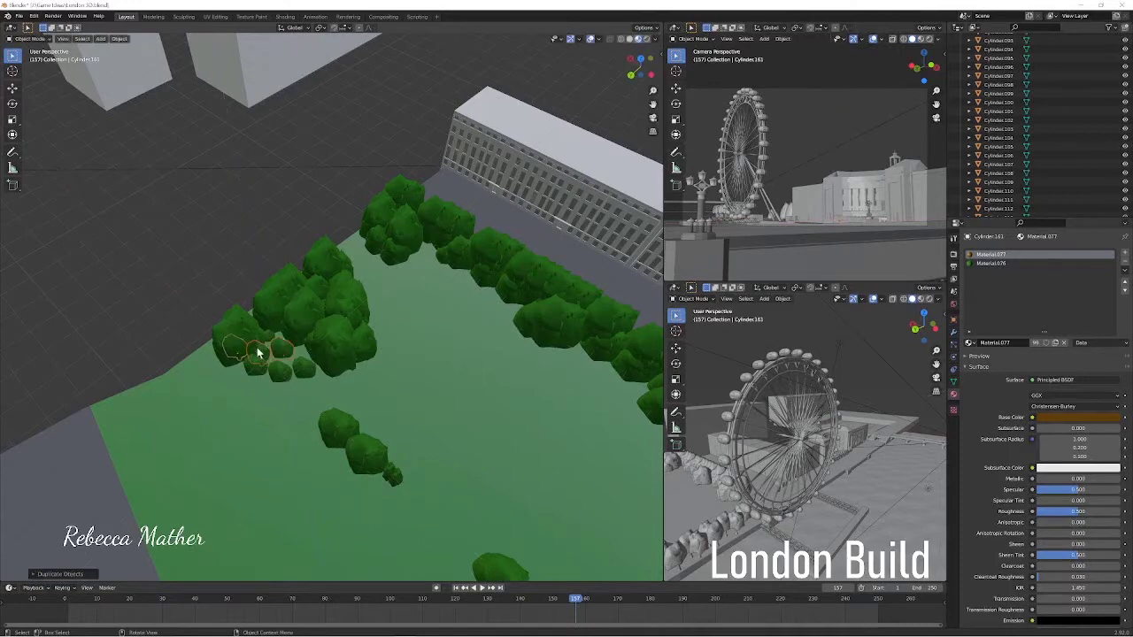
{"action": "left_click", "coordinate": [294, 352]}
{"action": "middle_click_drag", "start_coordinate": [294, 352], "coordinate": [292, 354]}
{"action": "key", "text": "shift+d"}
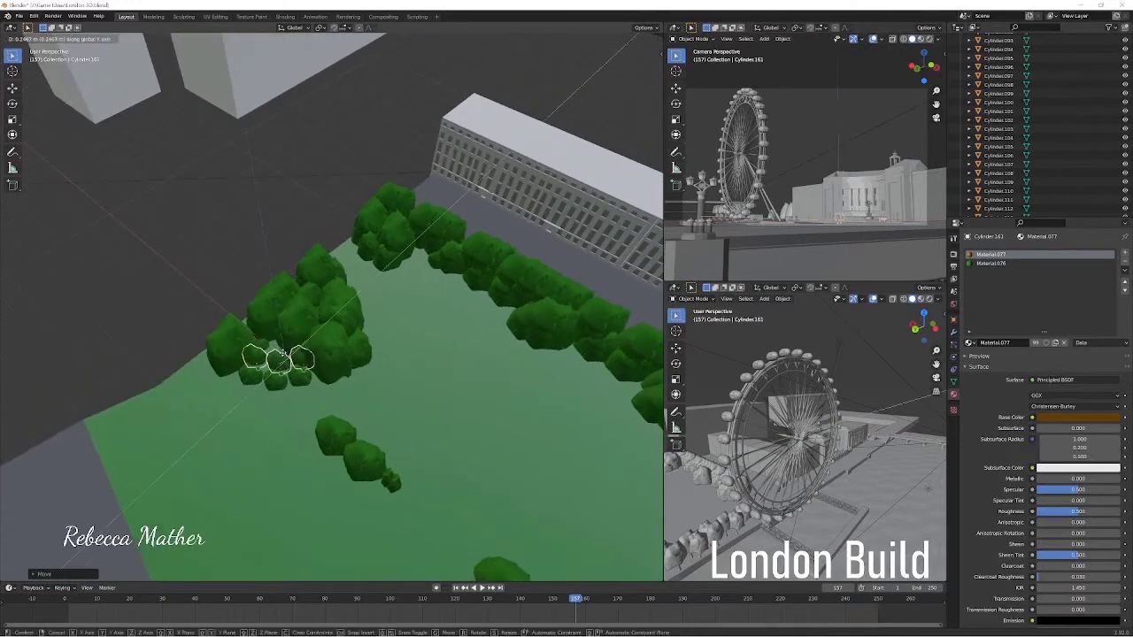
{"action": "key", "text": "y"}
{"action": "left_click", "coordinate": [263, 343]}
{"action": "scroll", "coordinate": [415, 427], "scroll_direction": "down", "scroll_amount": 2}
From a low view with the Eye on the right, copy a park tree toward the lawn's front.
{"action": "left_click", "coordinate": [415, 428]}
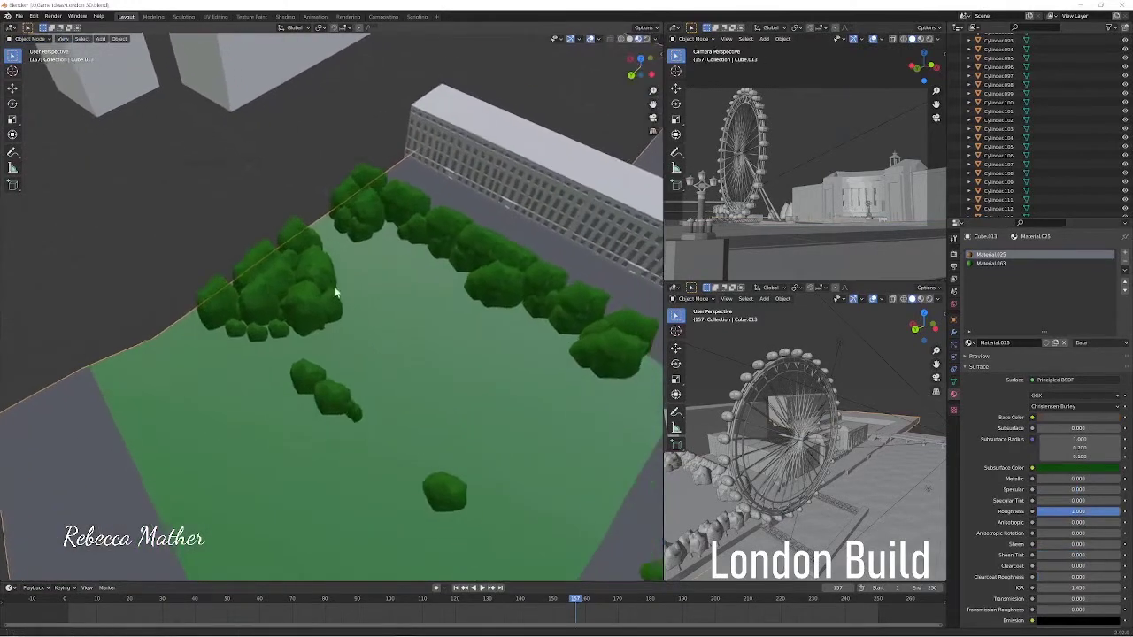
{"action": "middle_click_drag", "start_coordinate": [415, 427], "coordinate": [356, 481]}
{"action": "scroll", "coordinate": [356, 480], "scroll_direction": "down", "scroll_amount": 3}
{"action": "scroll", "coordinate": [386, 393], "scroll_direction": "up", "scroll_amount": 3}
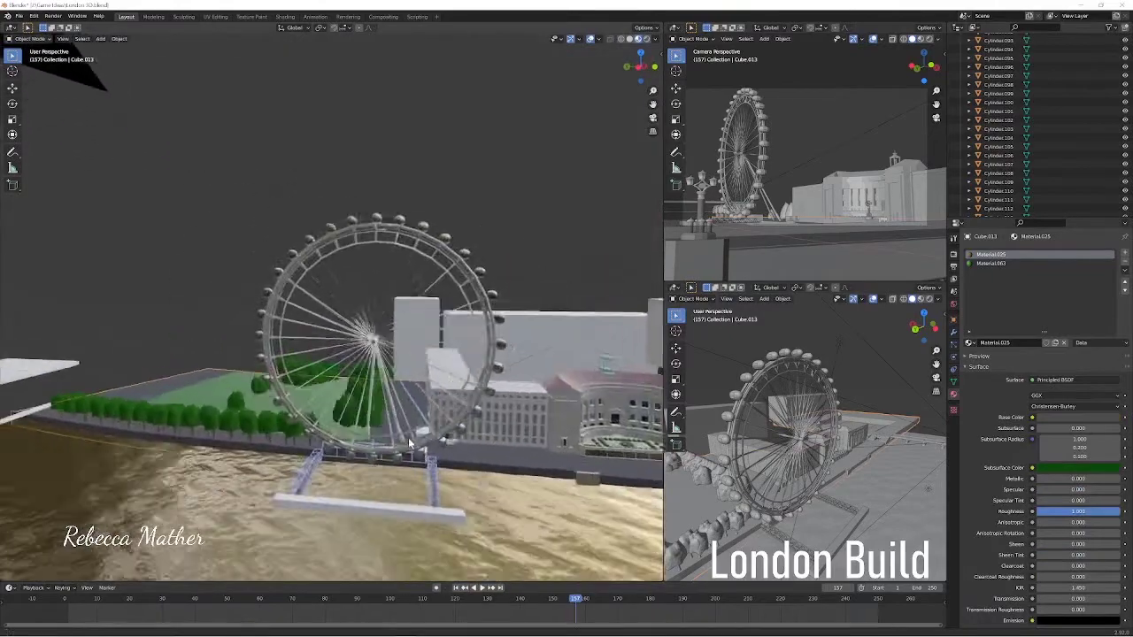
{"action": "middle_click_drag", "start_coordinate": [386, 394], "coordinate": [370, 432]}
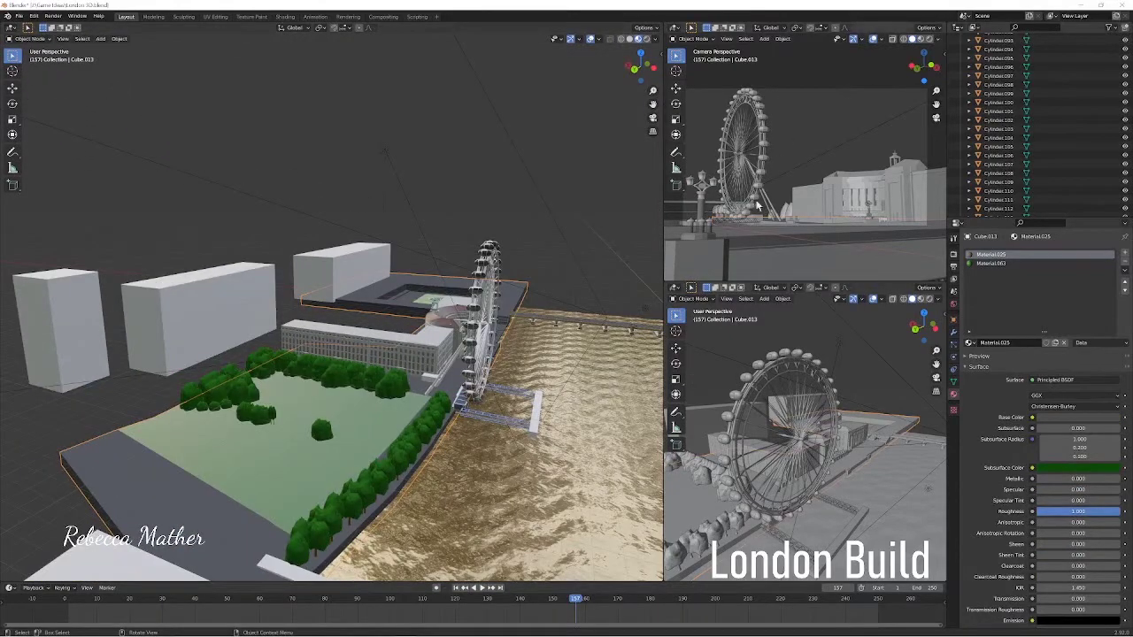
{"action": "middle_click_drag", "start_coordinate": [760, 190], "coordinate": [794, 188]}
{"action": "left_click", "coordinate": [410, 433]}
{"action": "mouse_move", "coordinate": [409, 433]}
{"action": "middle_mouse_down"}
{"action": "mouse_move", "coordinate": [300, 469]}
{"action": "mouse_move", "coordinate": [442, 461]}
{"action": "mouse_move", "coordinate": [169, 442]}
{"action": "mouse_move", "coordinate": [205, 396]}
{"action": "mouse_move", "coordinate": [274, 382]}
{"action": "middle_mouse_up"}
{"action": "key", "text": "shift+d"}
{"action": "left_click", "coordinate": [301, 469]}
Copy a lawn tree along Y and set it into the back row near the long building.
{"action": "scroll", "coordinate": [502, 467], "scroll_direction": "up", "scroll_amount": 3}
{"action": "left_click", "coordinate": [276, 392]}
{"action": "key", "text": "shift+d"}
{"action": "key", "text": "y"}
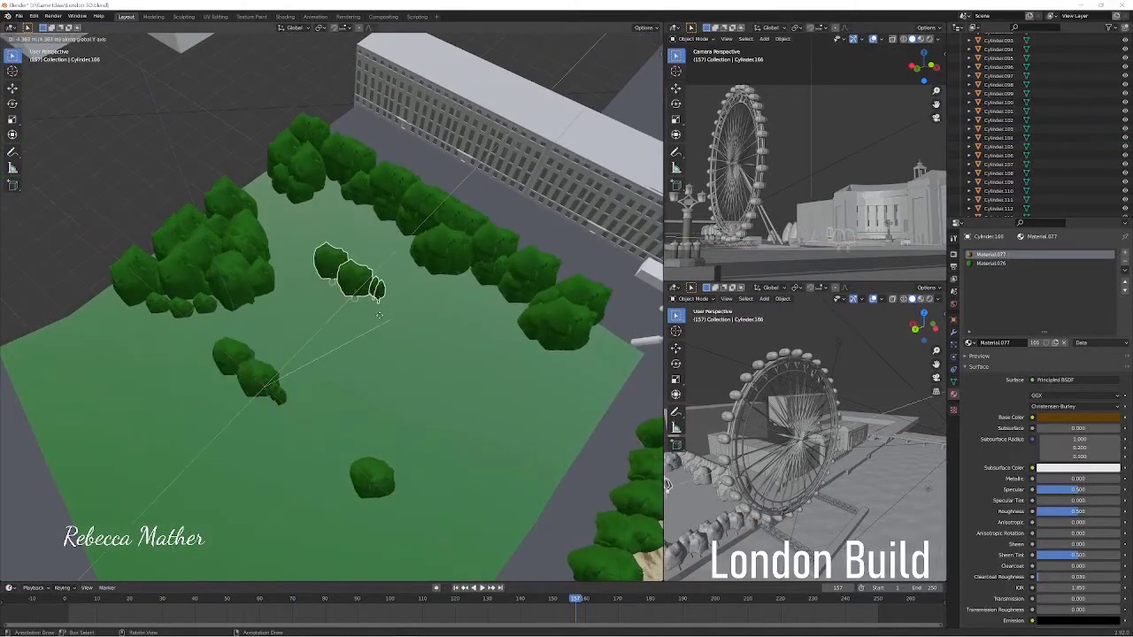
{"action": "left_click", "coordinate": [379, 315]}
{"action": "key", "text": "g"}
{"action": "left_click", "coordinate": [351, 247]}
{"action": "key", "text": "g"}
{"action": "left_click", "coordinate": [337, 226]}
Add three more tree copies along the back row, spreading them to the left.
{"action": "key", "text": "shift+d"}
{"action": "left_click", "coordinate": [283, 245]}
{"action": "key", "text": "g"}
{"action": "left_click", "coordinate": [283, 257]}
{"action": "key", "text": "shift+d"}
{"action": "key", "text": "y"}
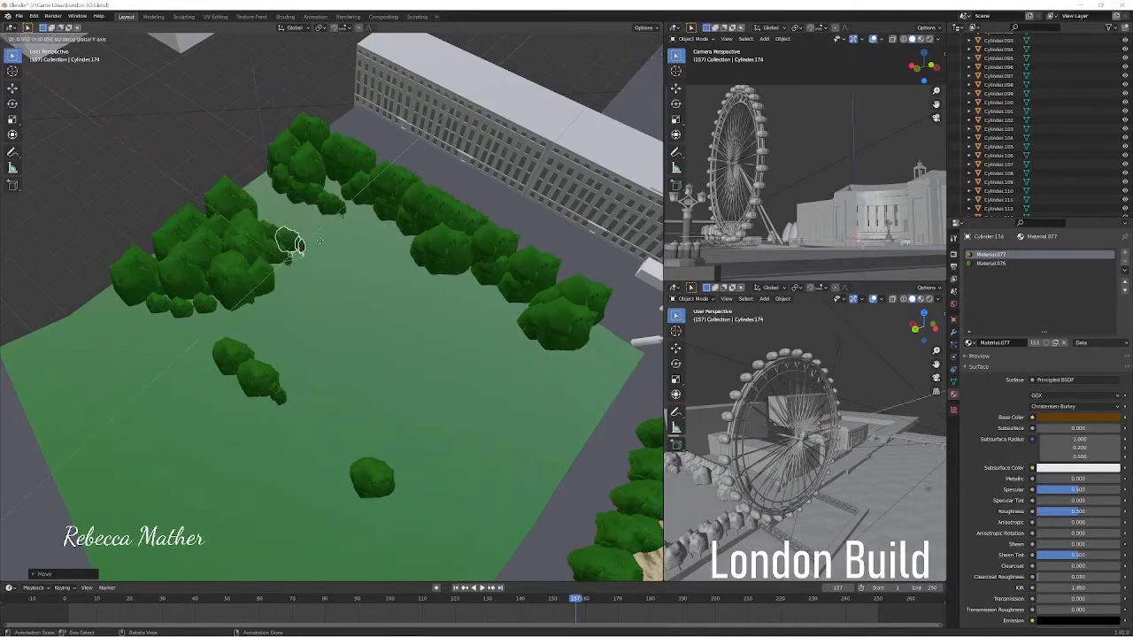
{"action": "left_click", "coordinate": [332, 211]}
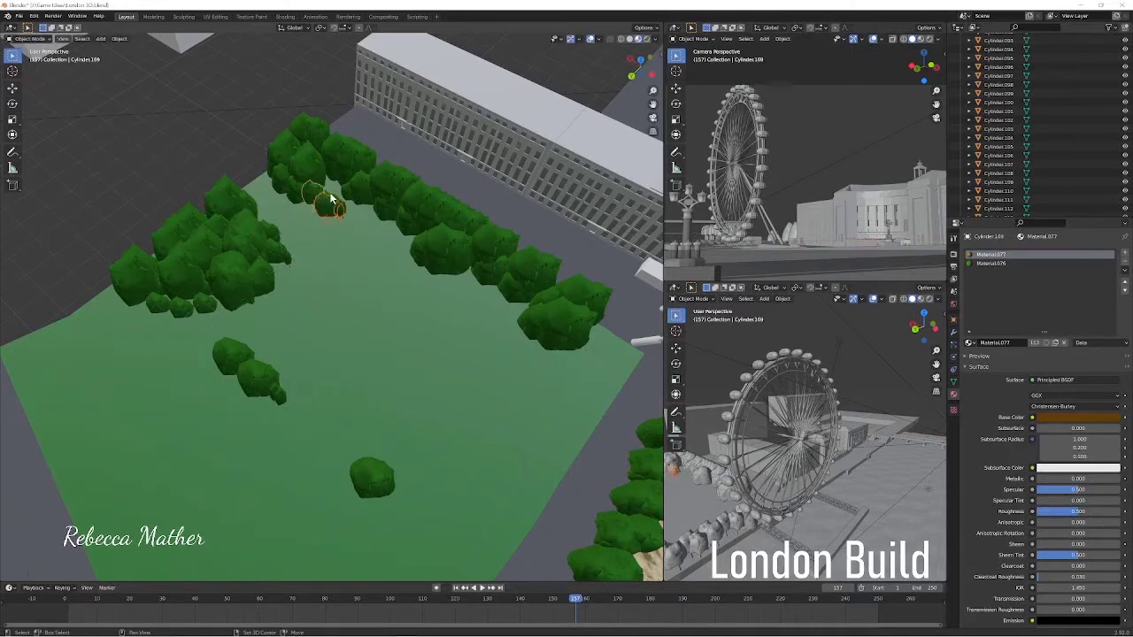
{"action": "key", "text": "shift+d"}
{"action": "key", "text": "z"}
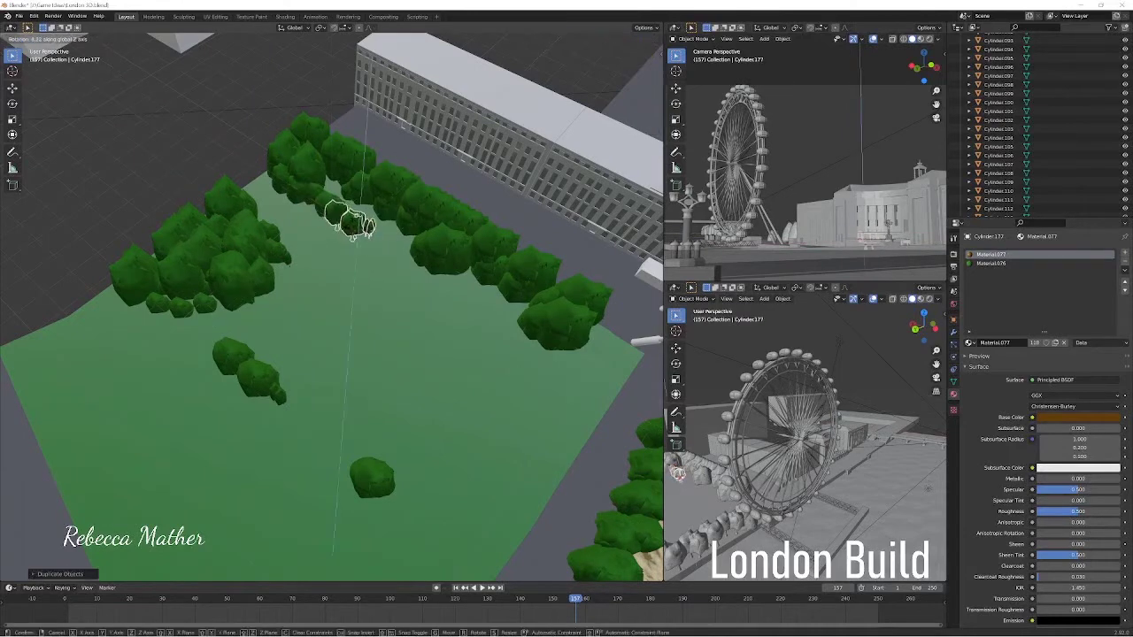
{"action": "left_click", "coordinate": [345, 232]}
{"action": "mouse_move", "coordinate": [338, 234]}
{"action": "middle_mouse_down"}
{"action": "mouse_move", "coordinate": [348, 220]}
{"action": "mouse_move", "coordinate": [378, 272]}
{"action": "middle_mouse_up"}
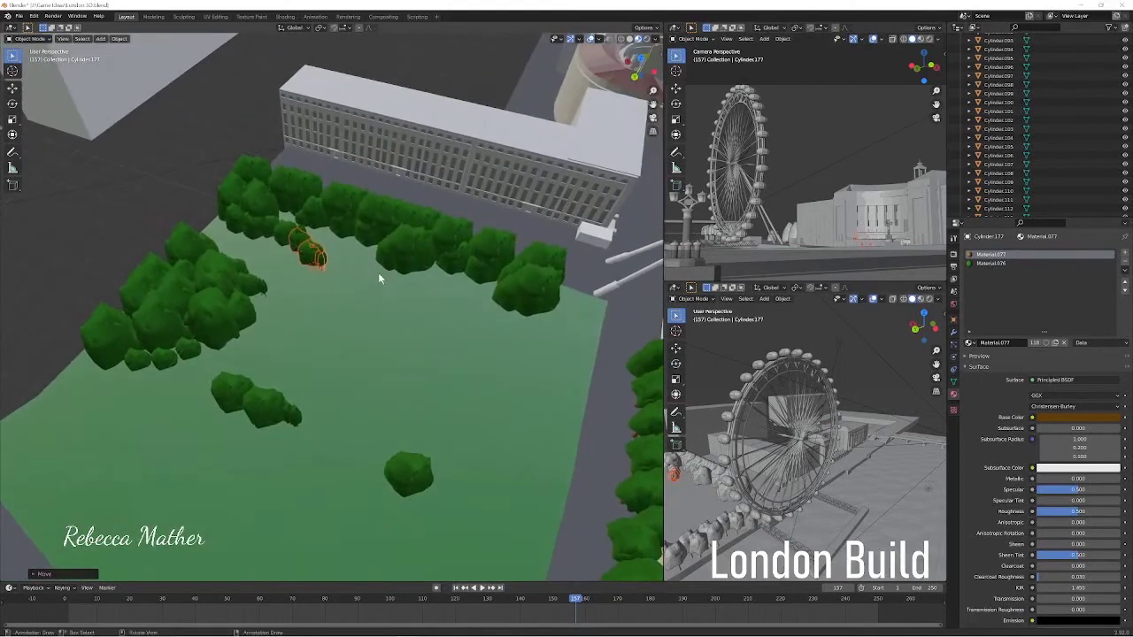
Duplicate the selected tree along Y onto the lawn.
{"action": "key", "text": "shift+d"}
{"action": "key", "text": "y"}
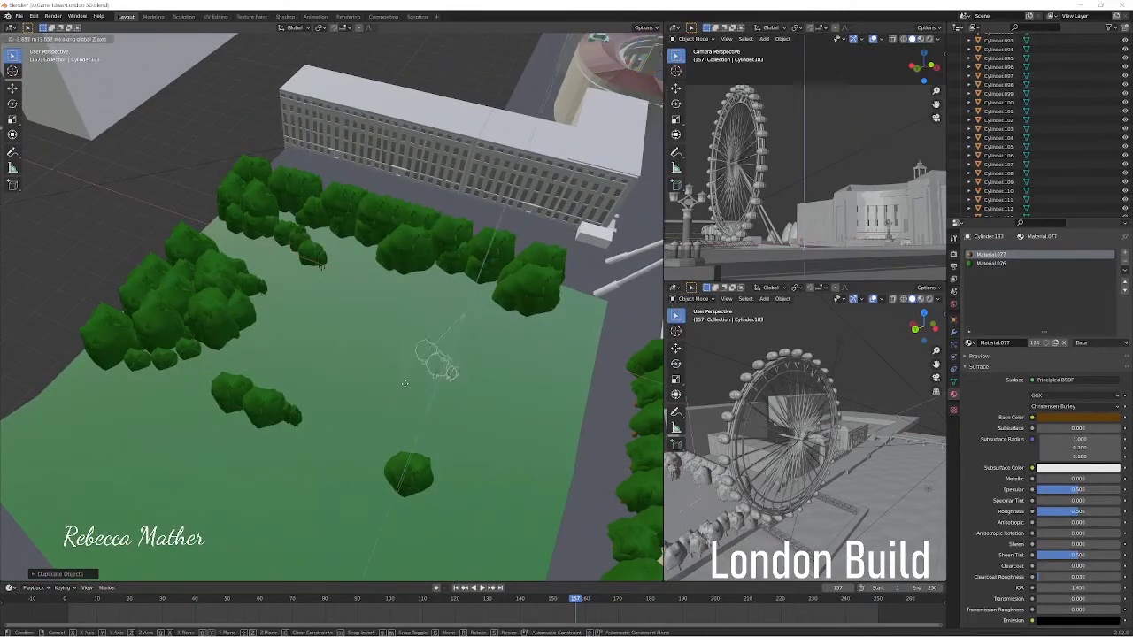
{"action": "left_click", "coordinate": [309, 386]}
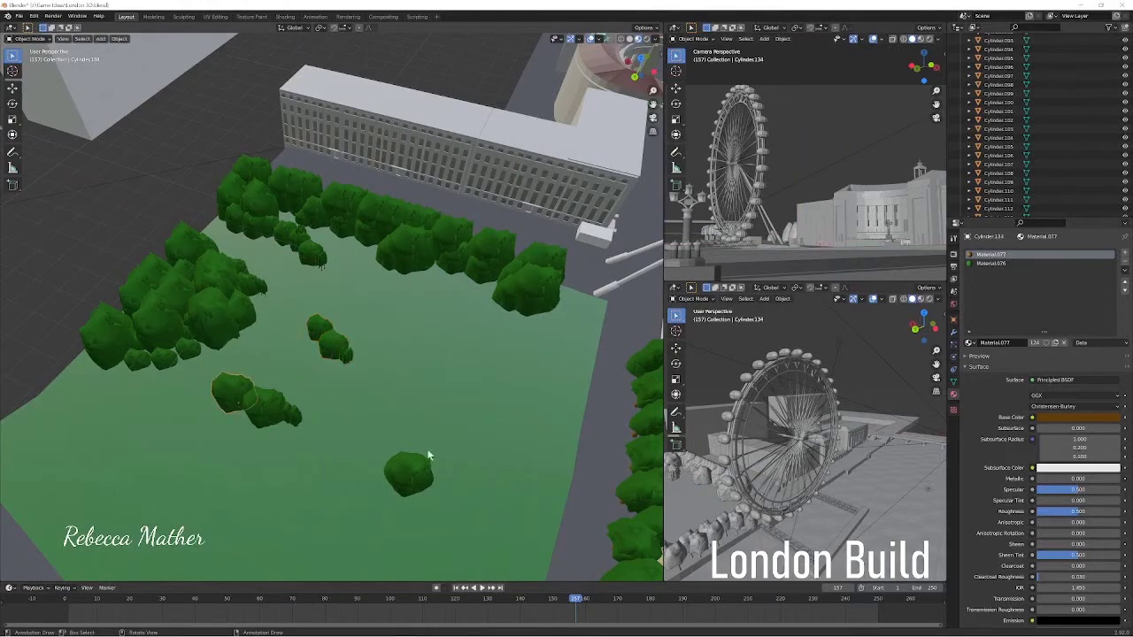
Copy the small bush cluster onto the lawn, then add a second copy rotated around Z.
{"action": "left_click", "coordinate": [340, 346]}
{"action": "key", "text": "shift+d"}
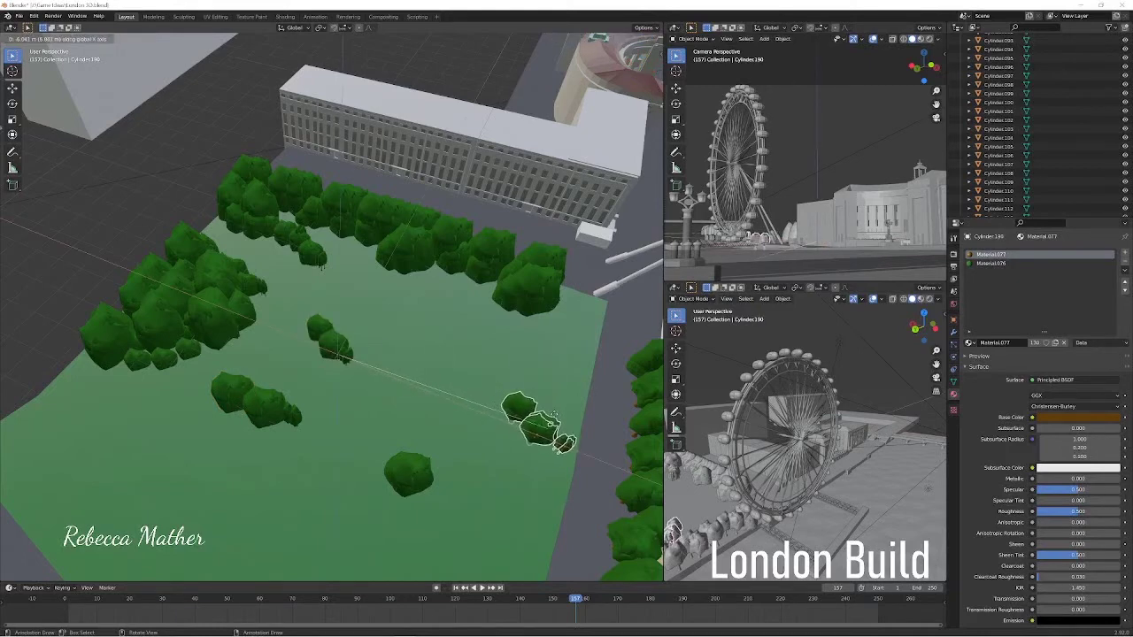
{"action": "left_click", "coordinate": [544, 417]}
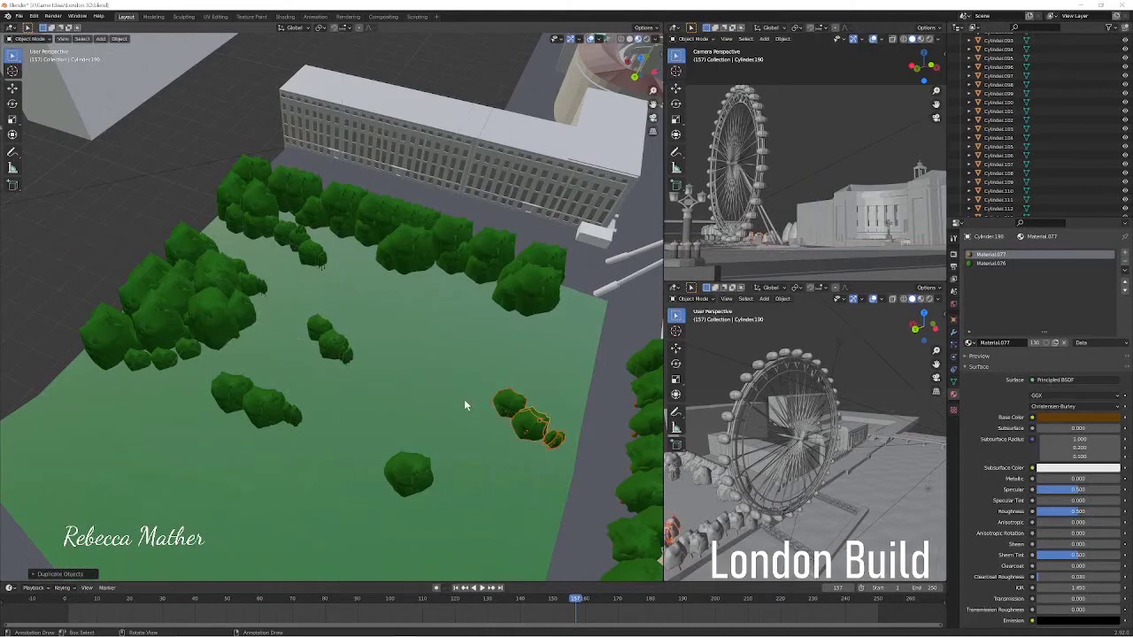
{"action": "key", "text": "shift+d"}
{"action": "key", "text": "r"}
{"action": "key", "text": "z"}
{"action": "left_click", "coordinate": [401, 366]}
{"action": "key", "text": "g"}
{"action": "left_click", "coordinate": [403, 362]}
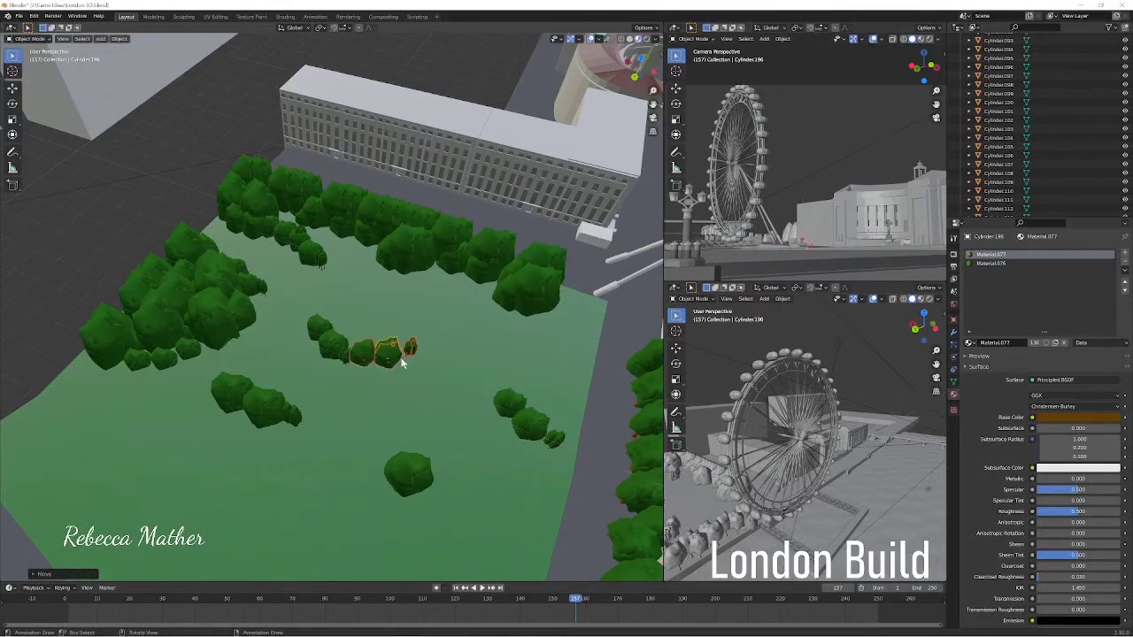
Copy a back-row bush cluster and two small trees forward along Y on the lawn.
{"action": "left_click", "coordinate": [456, 268]}
{"action": "key", "text": "shift+d"}
{"action": "key", "text": "y"}
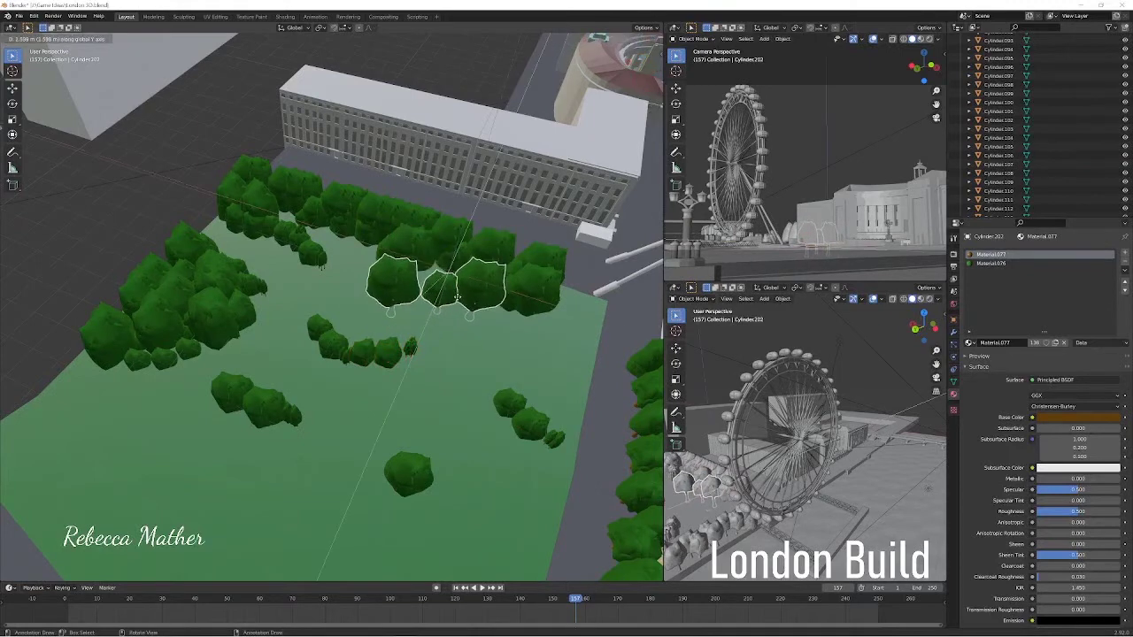
{"action": "key", "text": "Escape"}
{"action": "left_click", "coordinate": [407, 348]}
{"action": "key", "text": "shift+d"}
{"action": "left_click", "coordinate": [467, 366]}
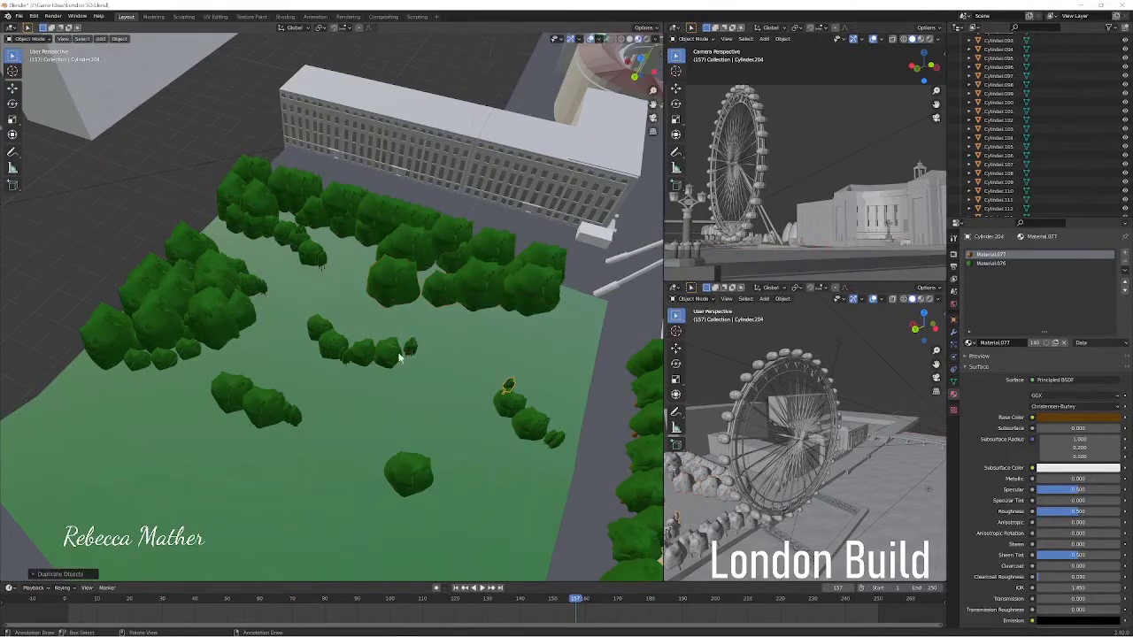
{"action": "left_click", "coordinate": [410, 347], "text": "shift"}
{"action": "key", "text": "shift+d"}
{"action": "key", "text": "y"}
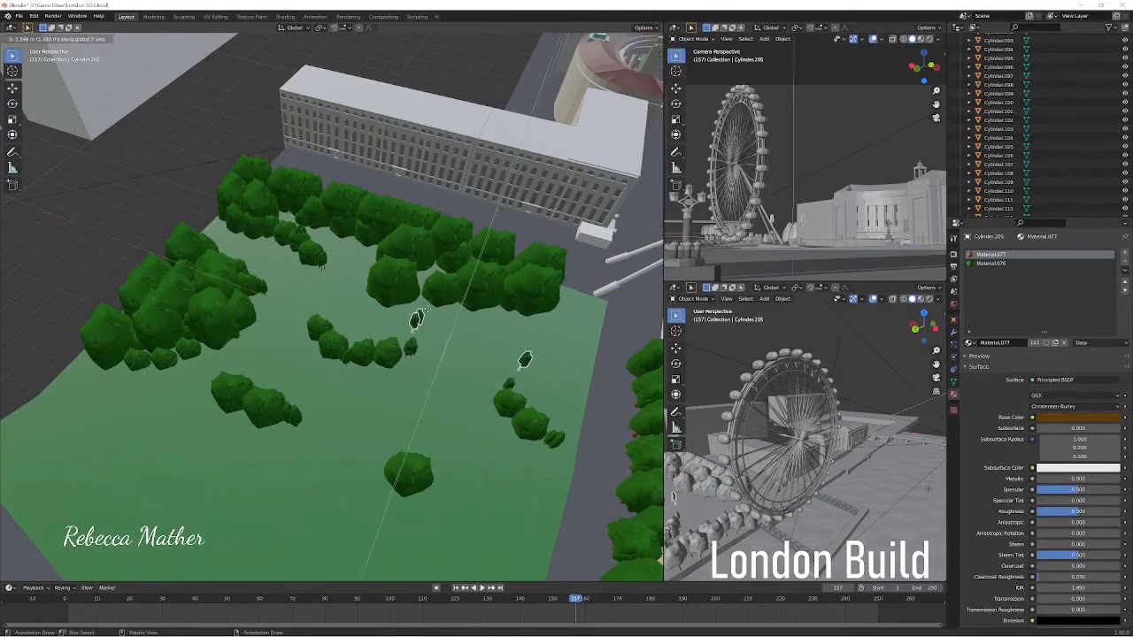
{"action": "left_click", "coordinate": [423, 312]}
Duplicate the front bush cluster sideways along X.
{"action": "left_click", "coordinate": [524, 422]}
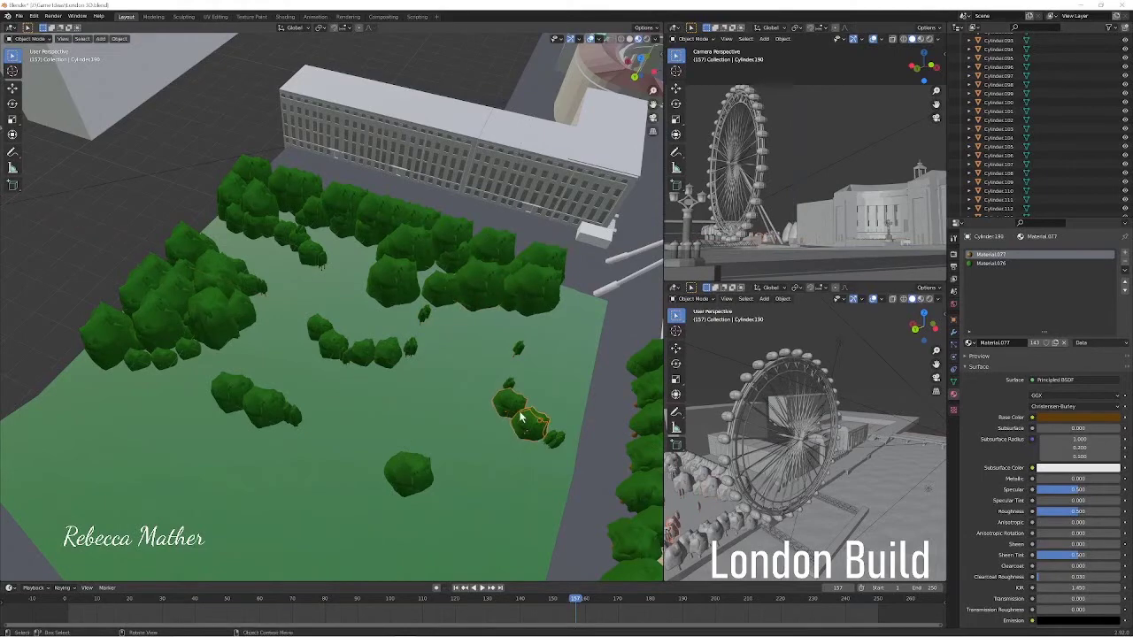
{"action": "key", "text": "shift+d"}
{"action": "key", "text": "x"}
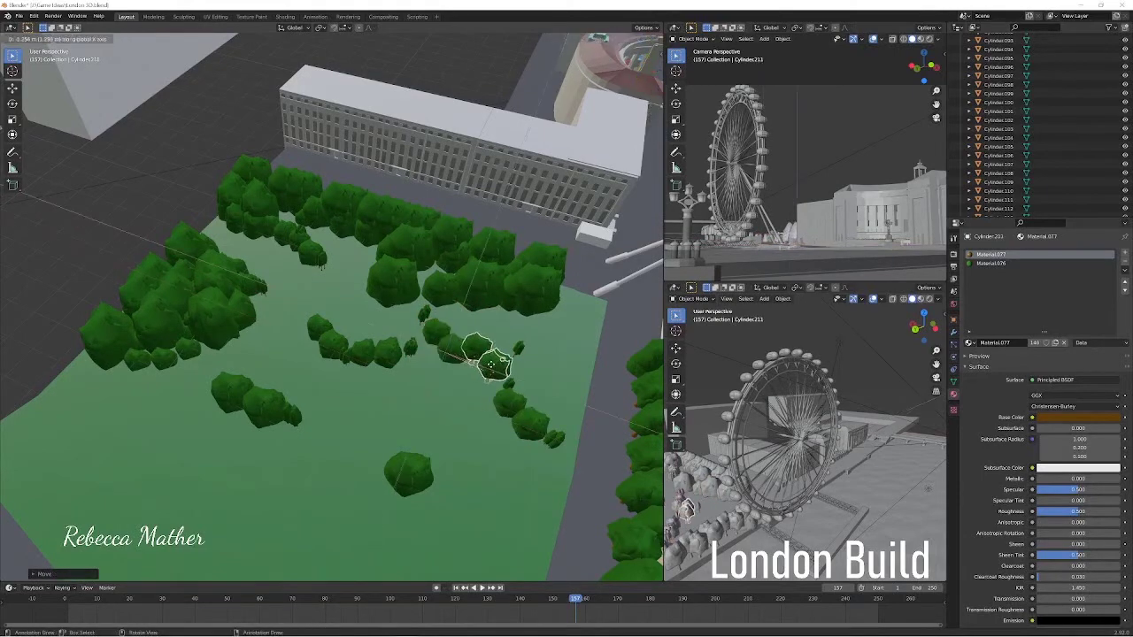
{"action": "left_click", "coordinate": [490, 363]}
{"action": "mouse_move", "coordinate": [490, 364]}
{"action": "middle_mouse_down"}
{"action": "mouse_move", "coordinate": [464, 452]}
{"action": "mouse_move", "coordinate": [400, 405]}
{"action": "mouse_move", "coordinate": [459, 388]}
{"action": "middle_mouse_up"}
{"action": "scroll", "coordinate": [465, 453], "scroll_direction": "down", "scroll_amount": 4}
Duplicate three hedge bushes into a new column beside the originals.
{"action": "left_click", "coordinate": [460, 388]}
{"action": "left_click", "coordinate": [460, 370], "text": "shift"}
{"action": "left_click", "coordinate": [460, 352], "text": "shift"}
{"action": "key", "text": "shift+d"}
{"action": "left_click", "coordinate": [421, 363]}
{"action": "key", "text": "g"}
{"action": "left_click", "coordinate": [422, 363]}
{"action": "middle_click_drag", "start_coordinate": [421, 363], "coordinate": [296, 383]}
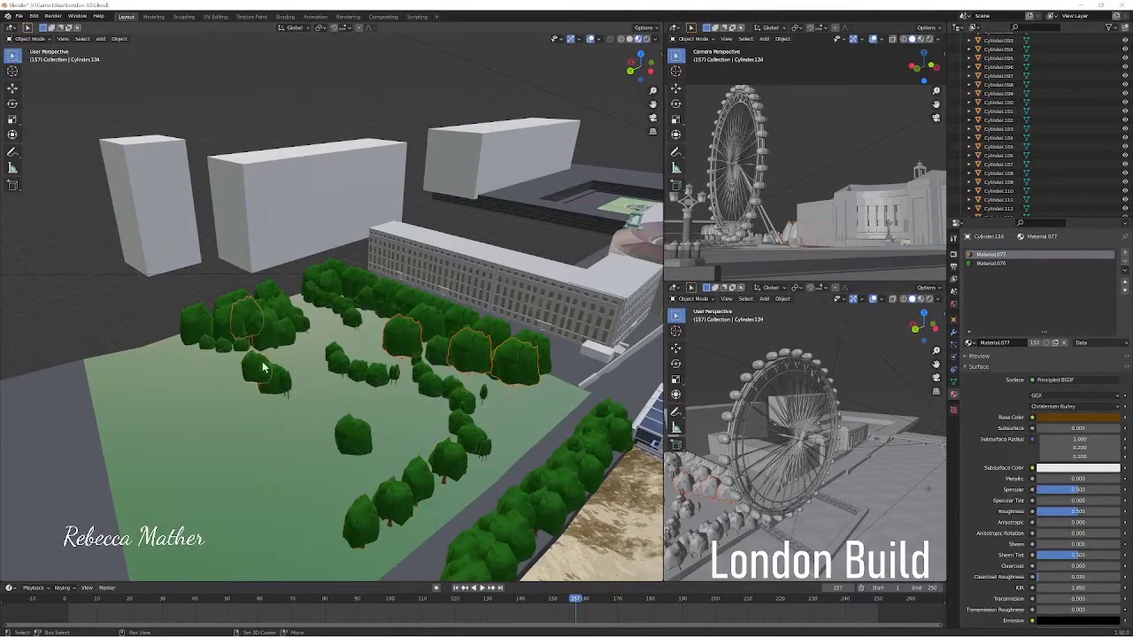
Copy the selected trees along Y toward the front of the park.
{"action": "key", "text": "shift+d"}
{"action": "key", "text": "y"}
{"action": "left_click", "coordinate": [107, 522]}
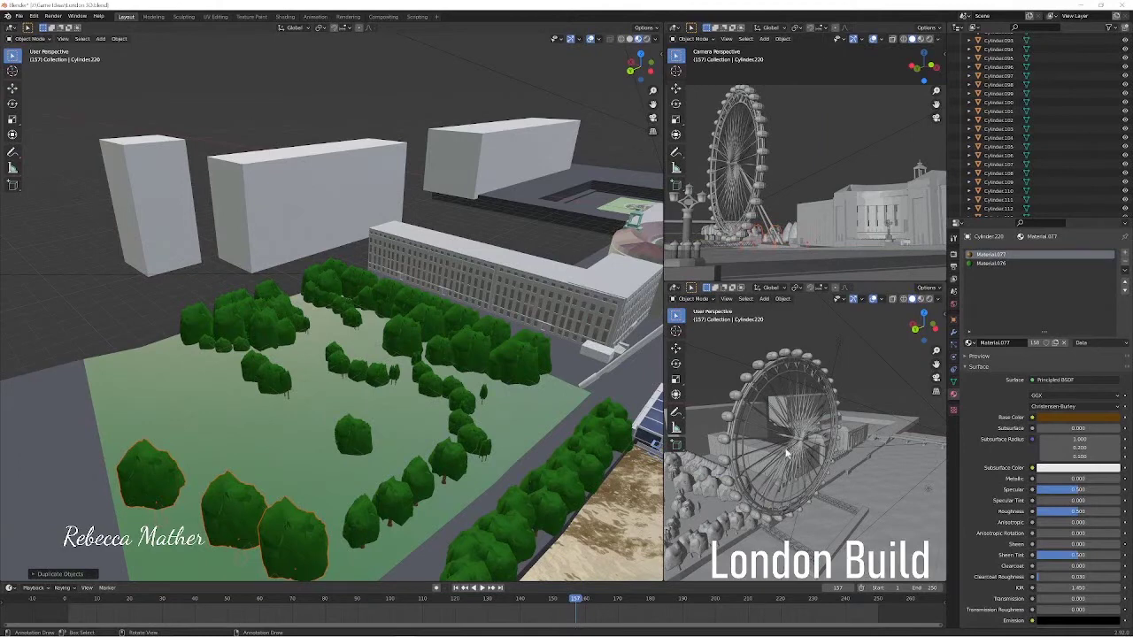
Duplicate four trees along Y and drop the copies at the park's left edge.
{"action": "left_click", "coordinate": [293, 318]}
{"action": "left_click", "coordinate": [230, 325], "text": "shift"}
{"action": "left_click", "coordinate": [196, 322], "text": "shift"}
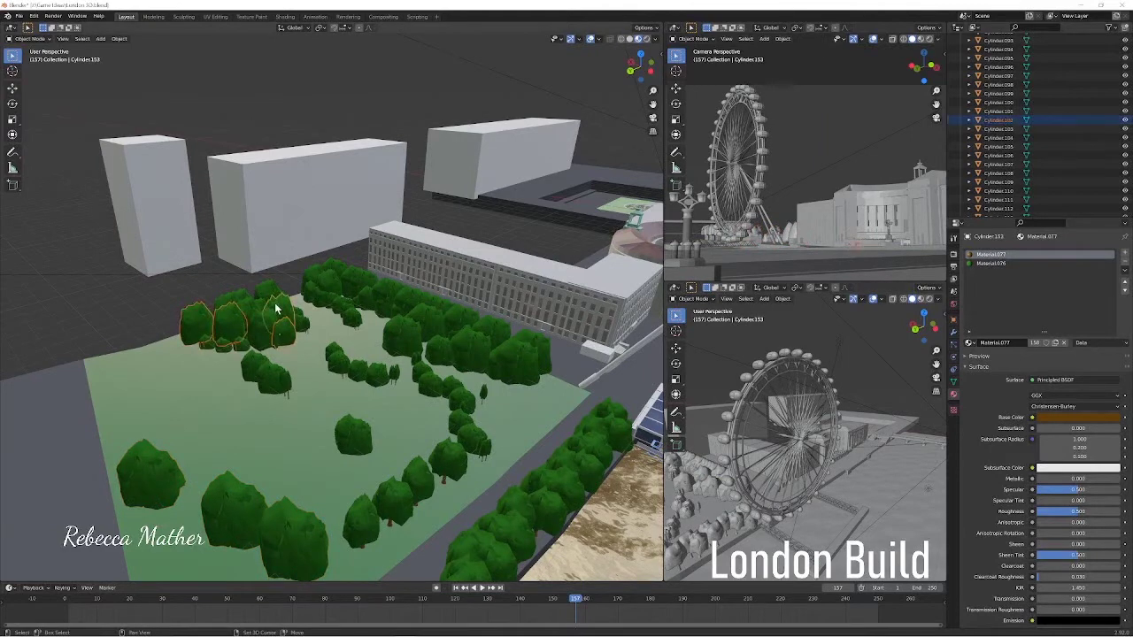
{"action": "left_click", "coordinate": [209, 329], "text": "shift"}
{"action": "key", "text": "shift+d"}
{"action": "key", "text": "y"}
{"action": "left_click", "coordinate": [164, 411]}
{"action": "scroll", "coordinate": [146, 246], "scroll_direction": "down", "scroll_amount": 4}
{"action": "middle_click_drag", "start_coordinate": [146, 246], "coordinate": [283, 414]}
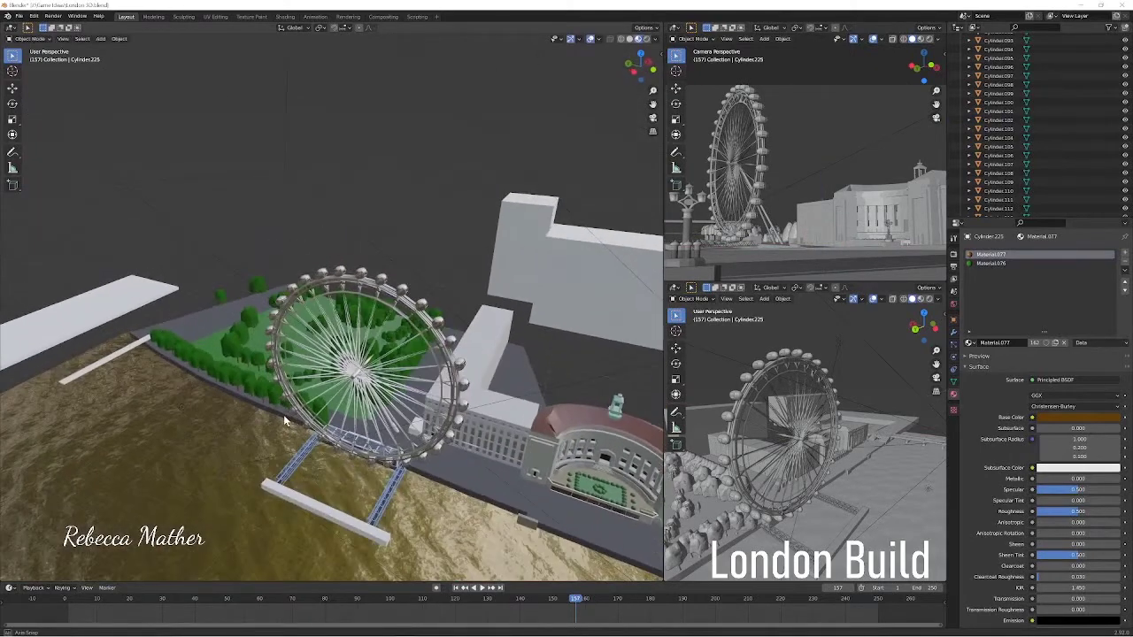
Narrow the main view and switch the camera and lower-right views to rendered shading.
{"action": "left_click_drag", "start_coordinate": [663, 210], "coordinate": [579, 210]}
{"action": "left_click", "coordinate": [925, 39]}
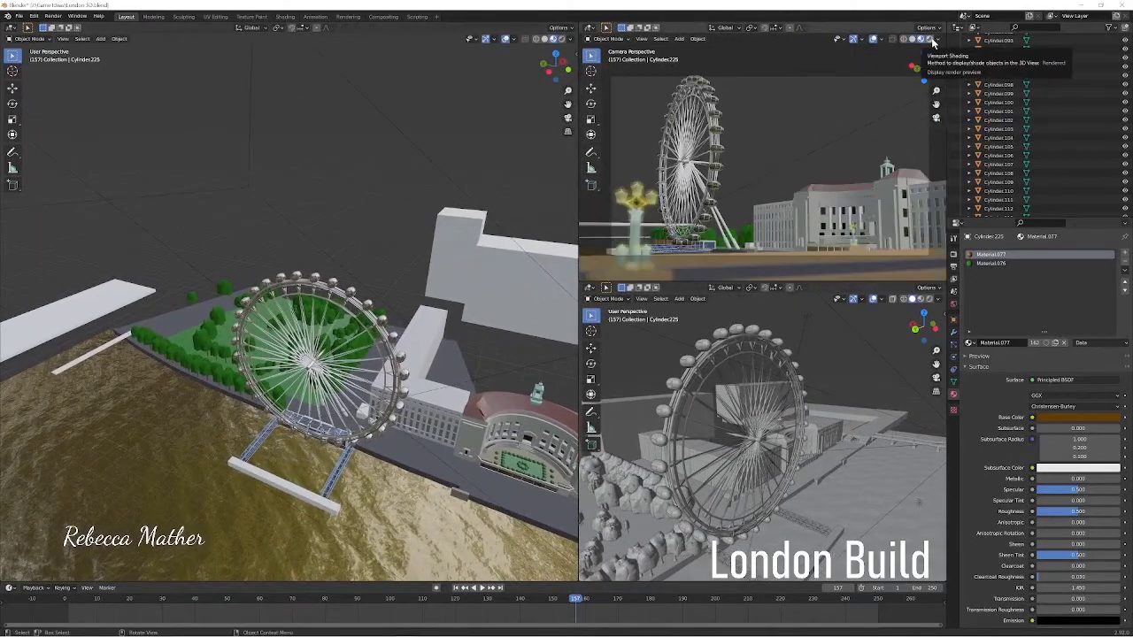
{"action": "left_click", "coordinate": [920, 298]}
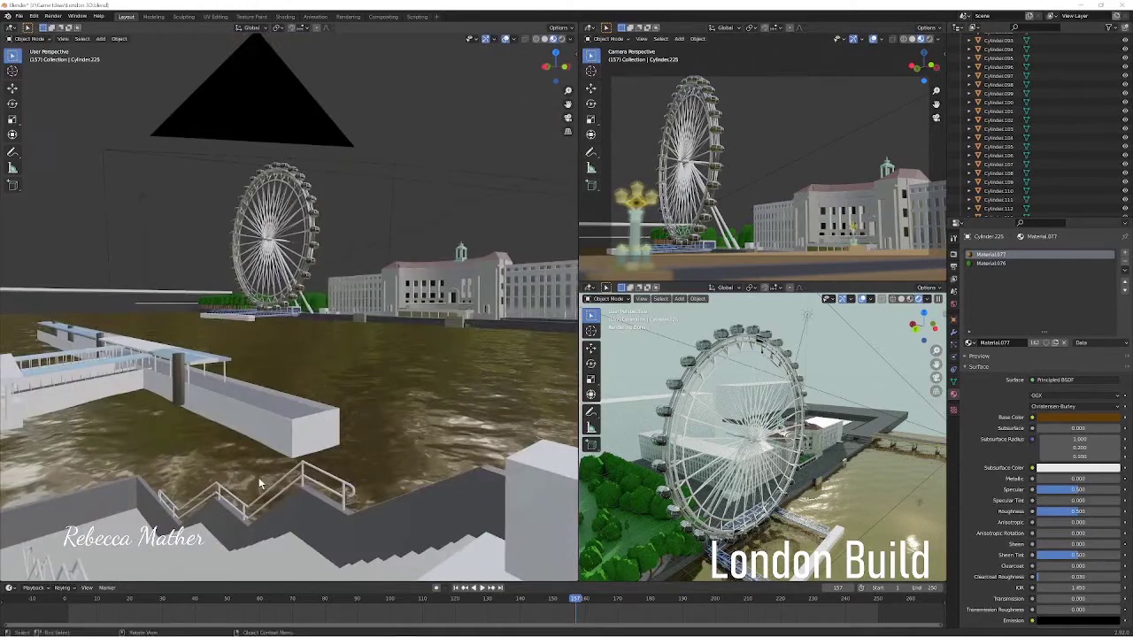
Preview the main view rendered, then return the camera view to solid shading.
{"action": "left_click", "coordinate": [563, 39]}
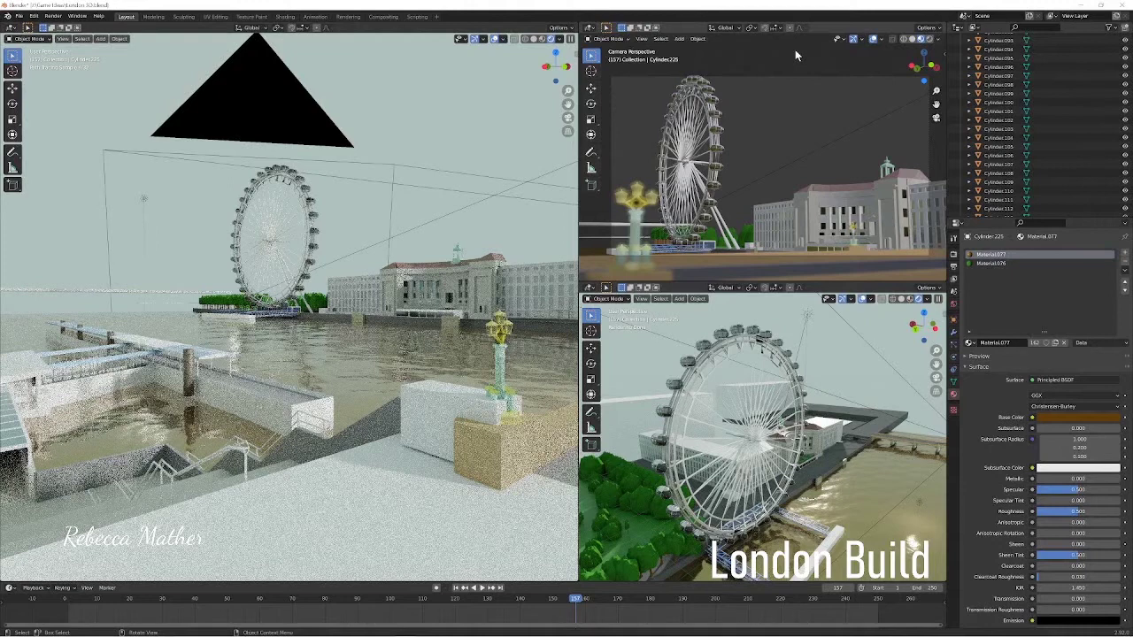
{"action": "left_click", "coordinate": [543, 40]}
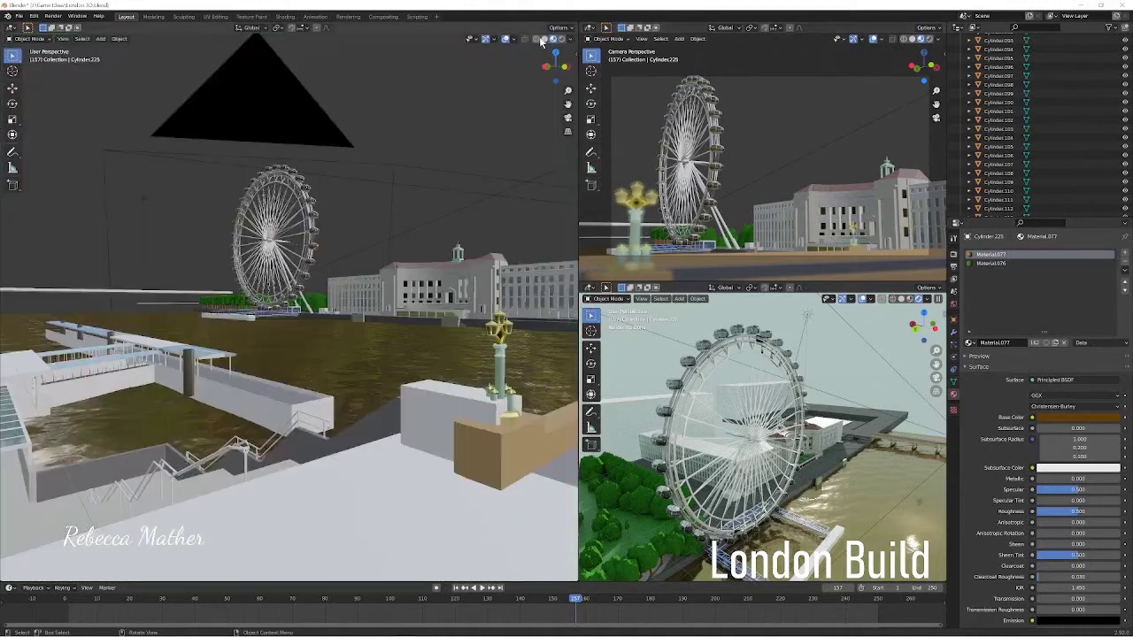
{"action": "left_click", "coordinate": [927, 39]}
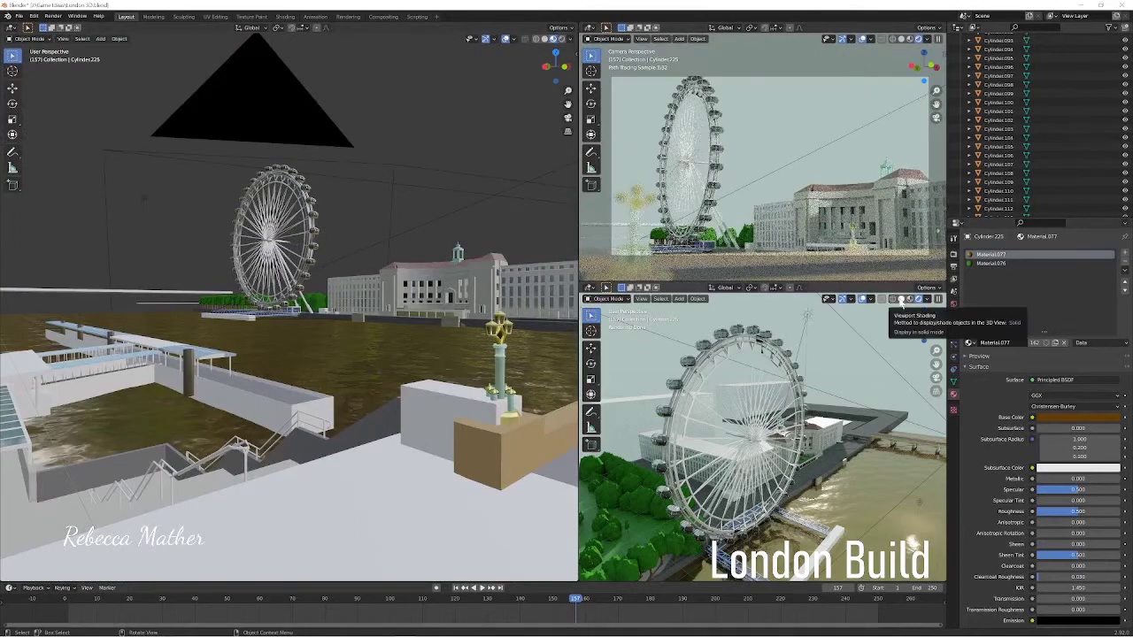
{"action": "left_click", "coordinate": [901, 39]}
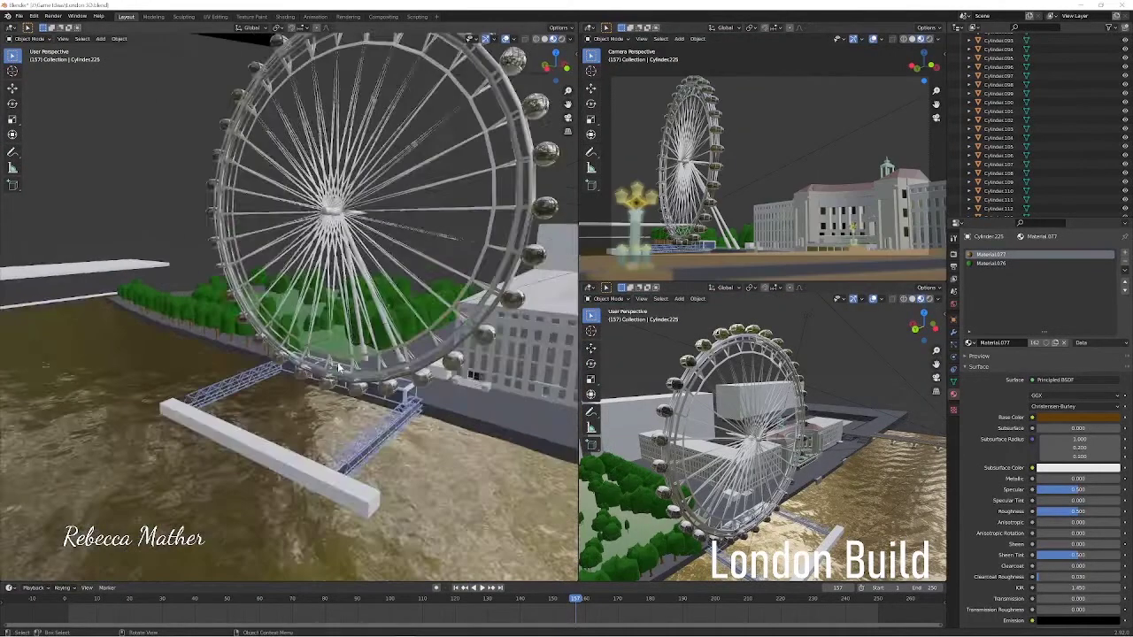
{"action": "mouse_move", "coordinate": [338, 367]}
{"action": "middle_mouse_down"}
{"action": "mouse_move", "coordinate": [335, 448]}
{"action": "mouse_move", "coordinate": [511, 467]}
{"action": "mouse_move", "coordinate": [379, 469]}
{"action": "middle_mouse_up"}
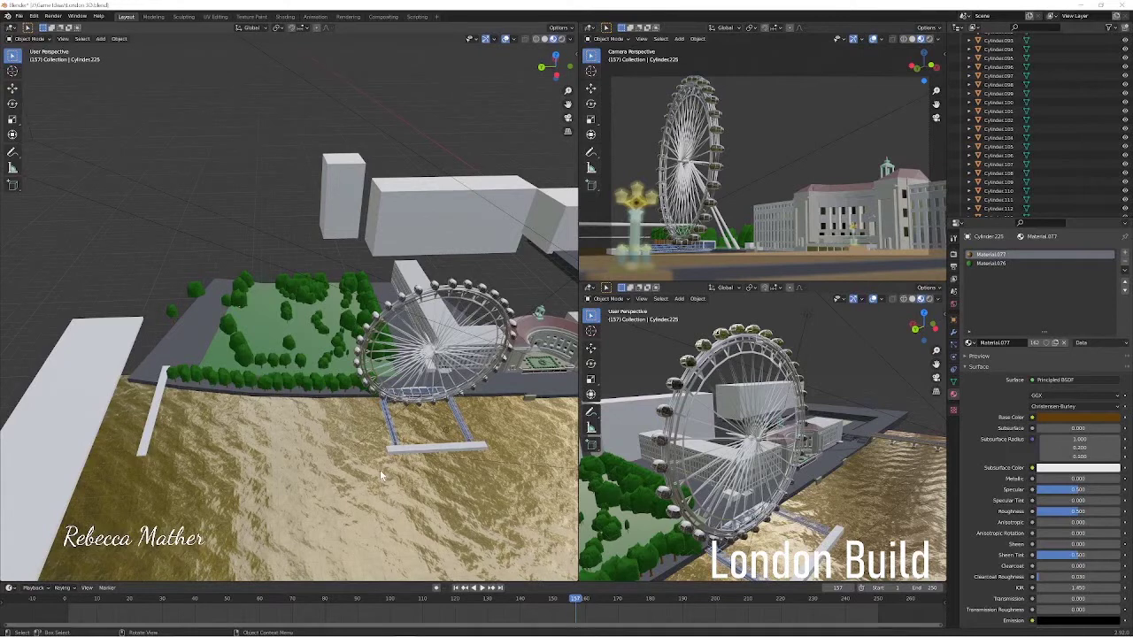
Move the small white block beside the building and shrink it.
{"action": "left_click", "coordinate": [350, 226]}
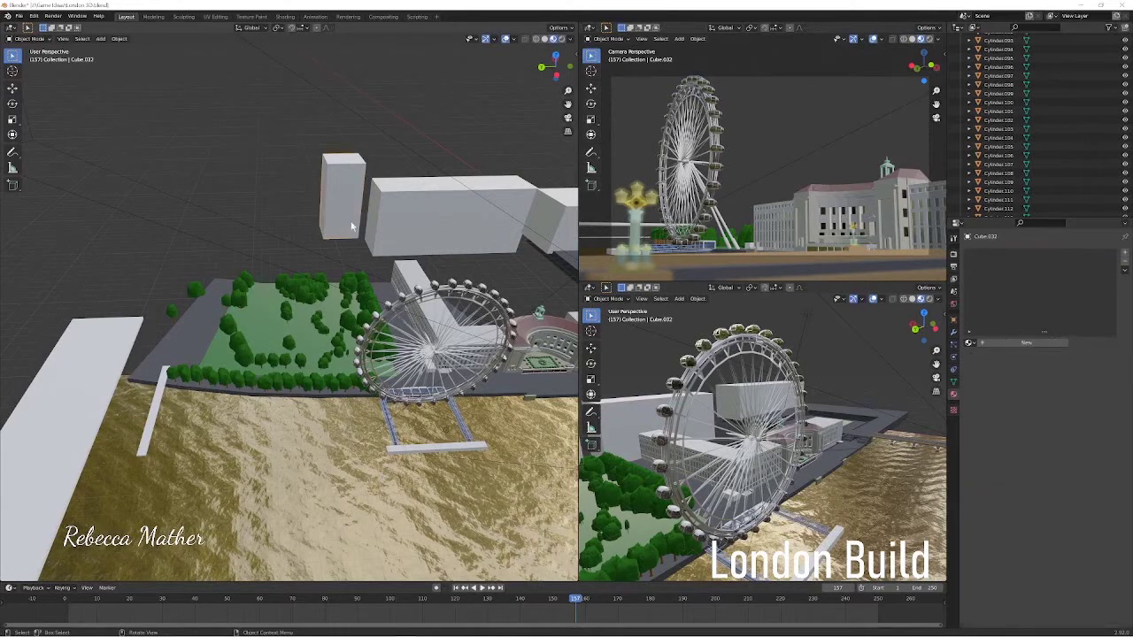
{"action": "key", "text": "g"}
{"action": "left_click", "coordinate": [379, 281]}
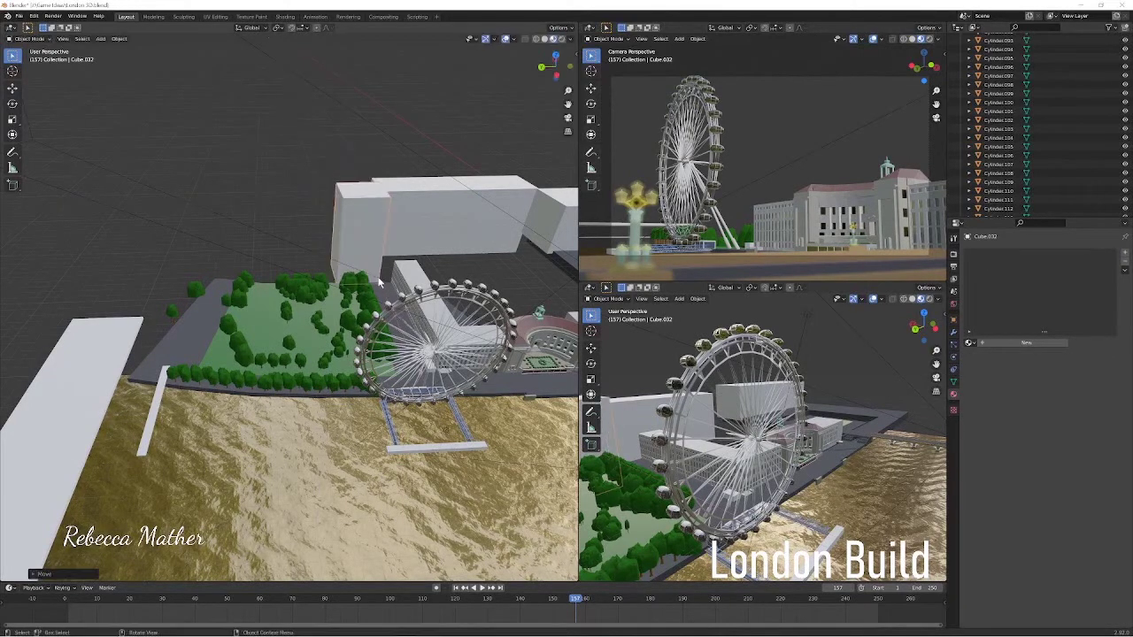
{"action": "key", "text": "g"}
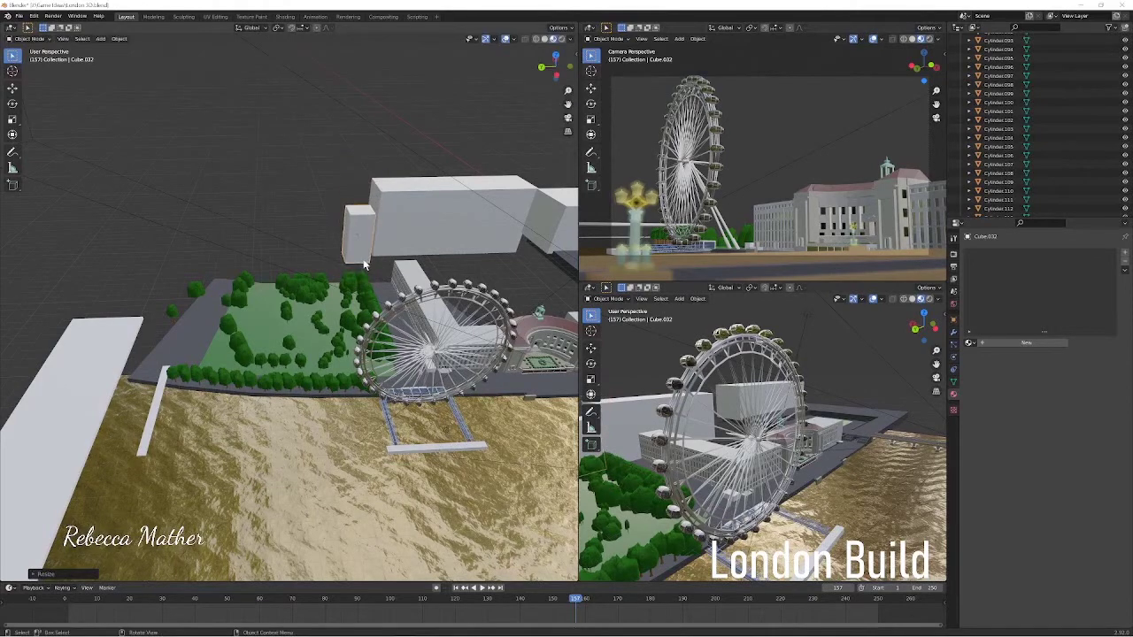
{"action": "left_click", "coordinate": [224, 351]}
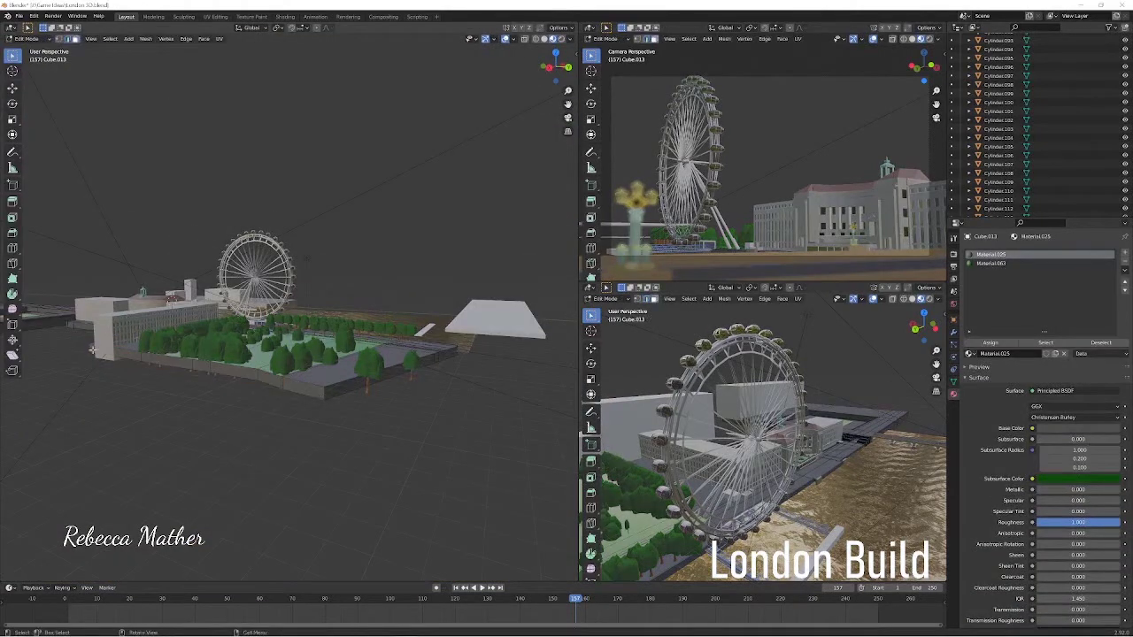
Extrude the ground slab's front edge strip outward to enlarge the paving.
{"action": "left_click", "coordinate": [316, 391], "text": "ctrl"}
{"action": "key", "text": "e"}
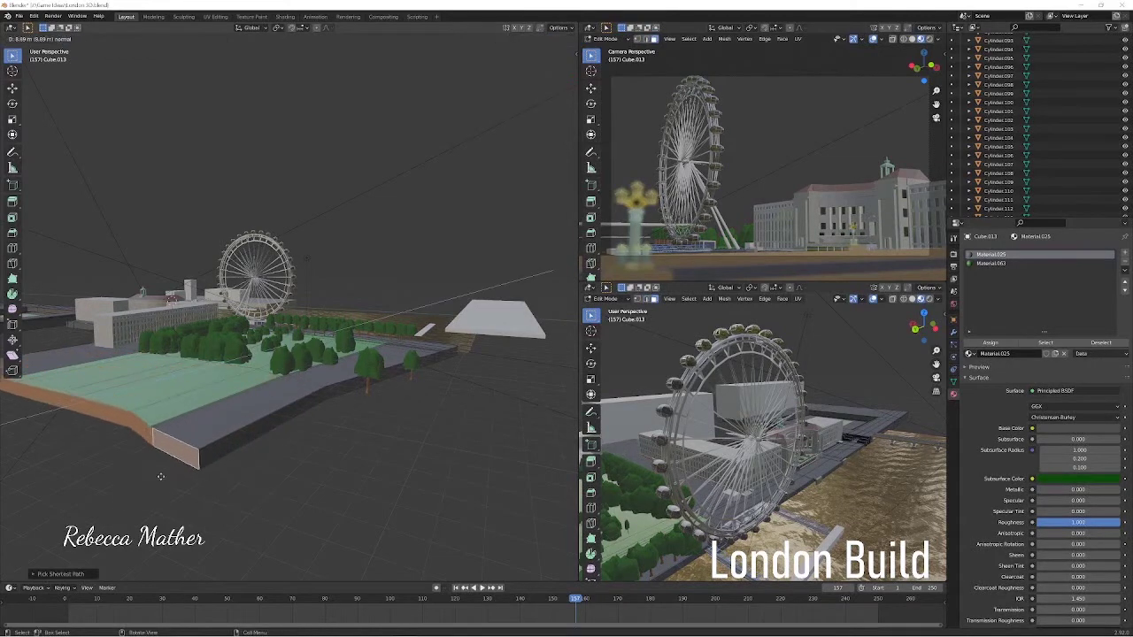
{"action": "left_click", "coordinate": [115, 491]}
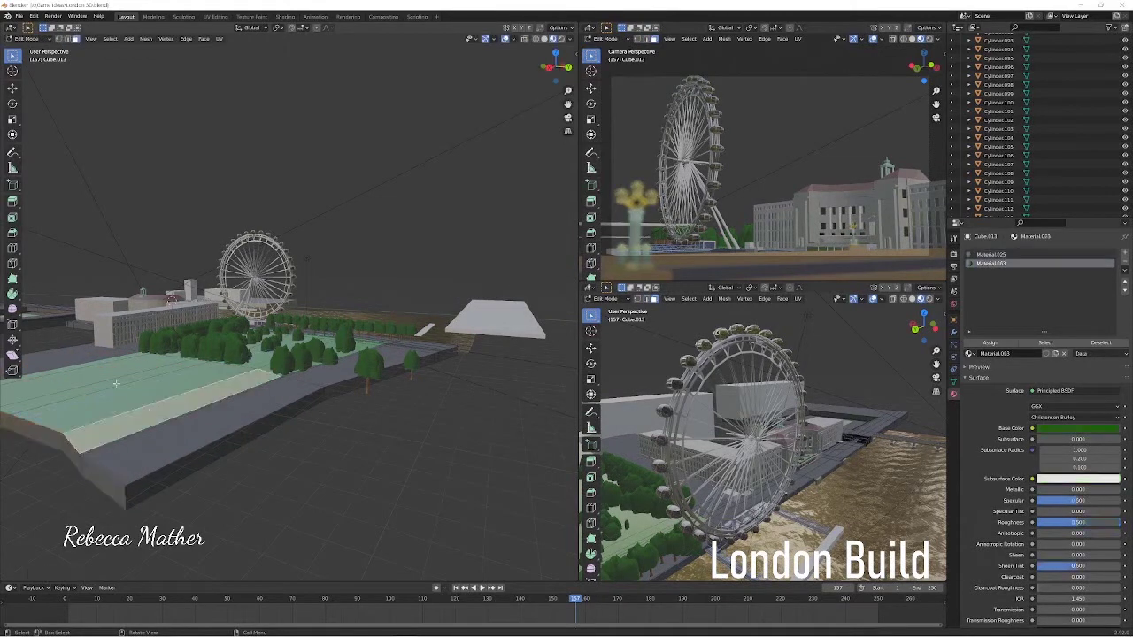
{"action": "left_click", "coordinate": [324, 460]}
{"action": "middle_click_drag", "start_coordinate": [324, 460], "coordinate": [384, 412]}
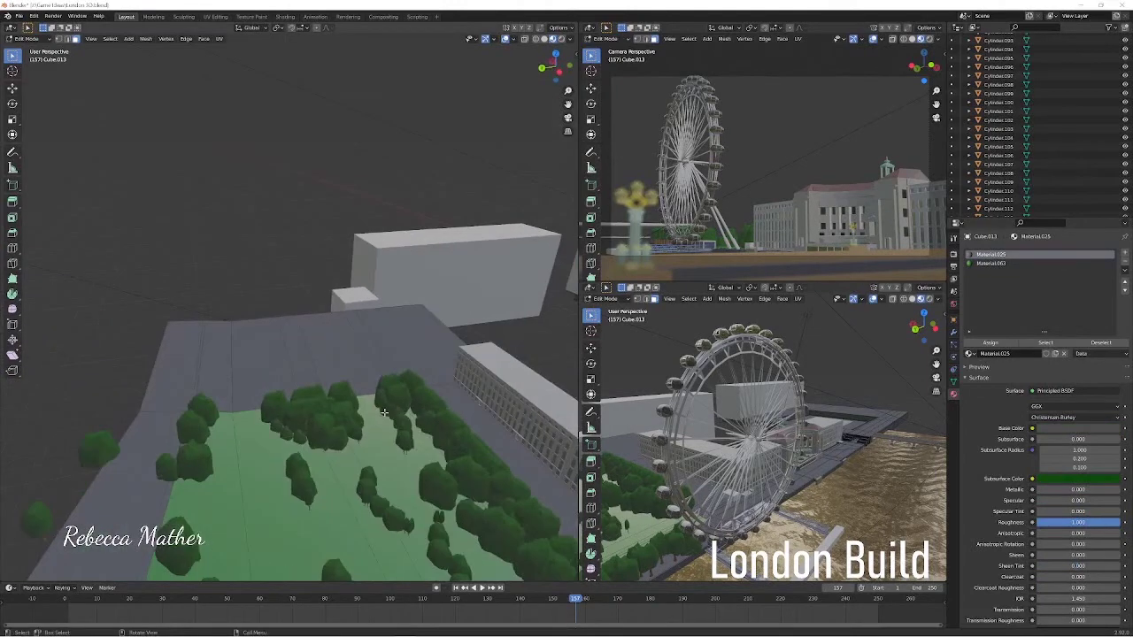
{"action": "middle_click_drag", "start_coordinate": [384, 412], "coordinate": [382, 275]}
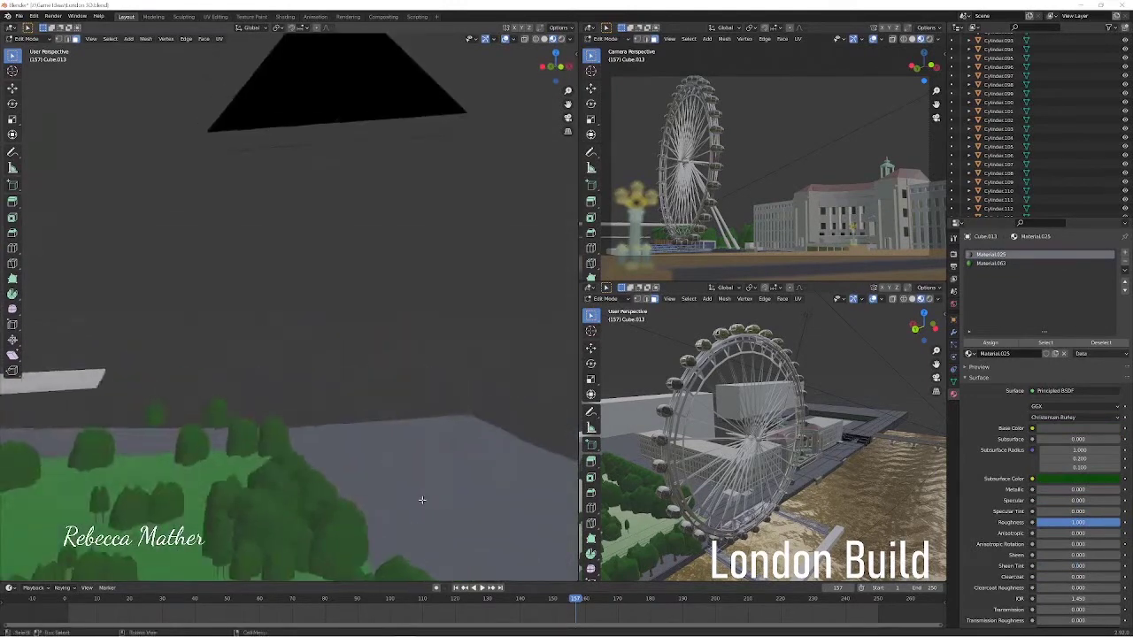
{"action": "key", "text": "Tab"}
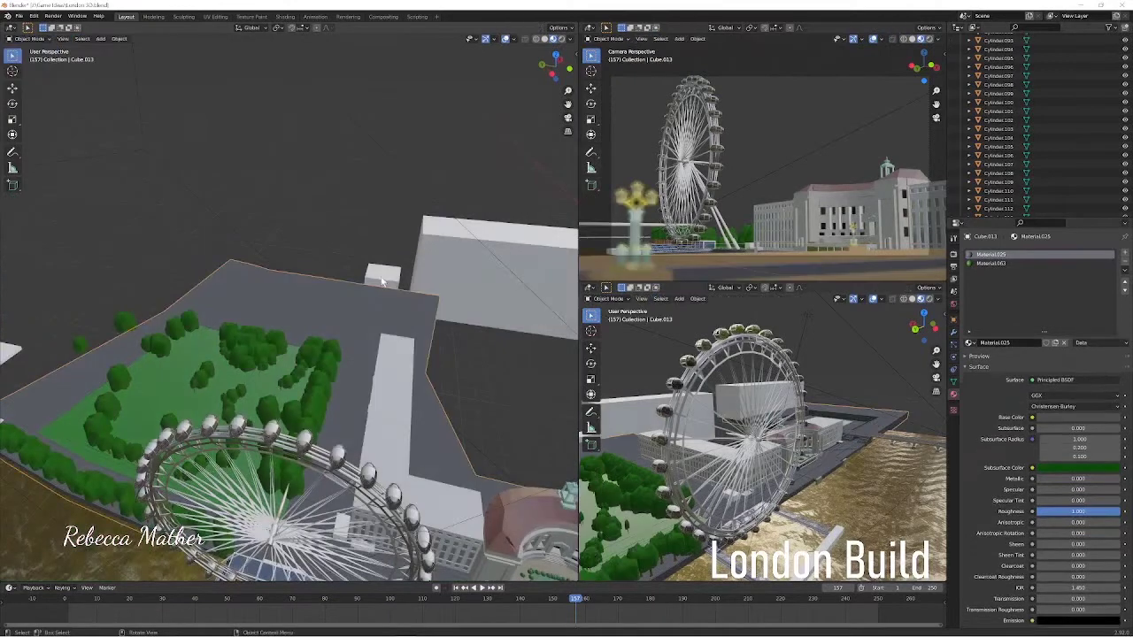
Move the small white block left toward the park and stretch it taller along Z.
{"action": "left_click", "coordinate": [382, 275]}
{"action": "left_click_drag", "start_coordinate": [382, 275], "coordinate": [360, 339]}
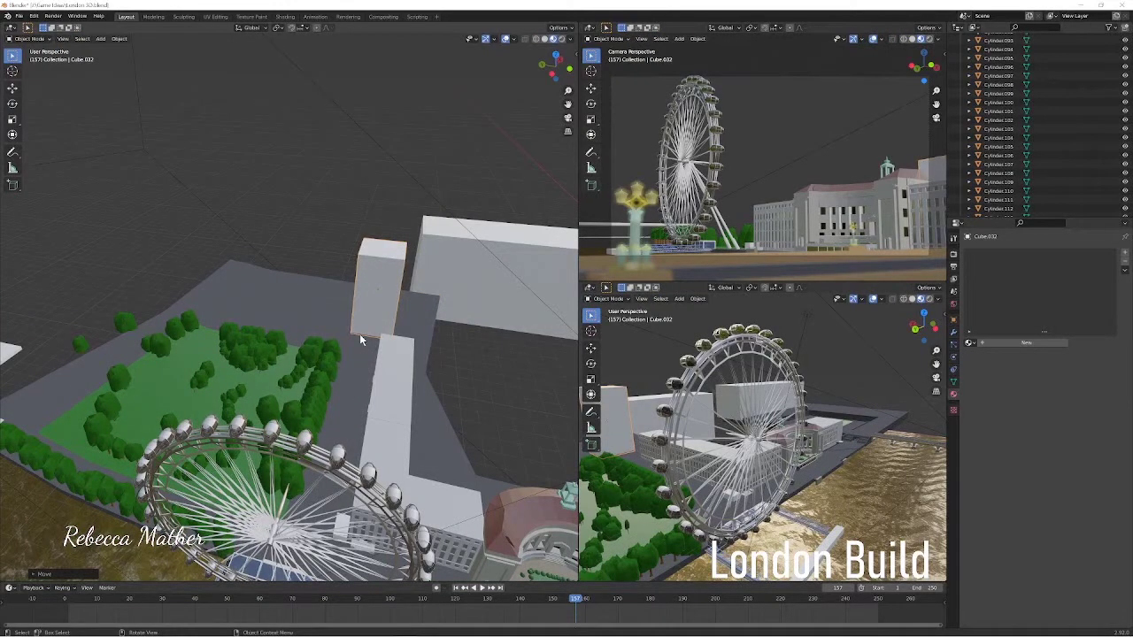
{"action": "left_click_drag", "start_coordinate": [359, 333], "coordinate": [320, 322]}
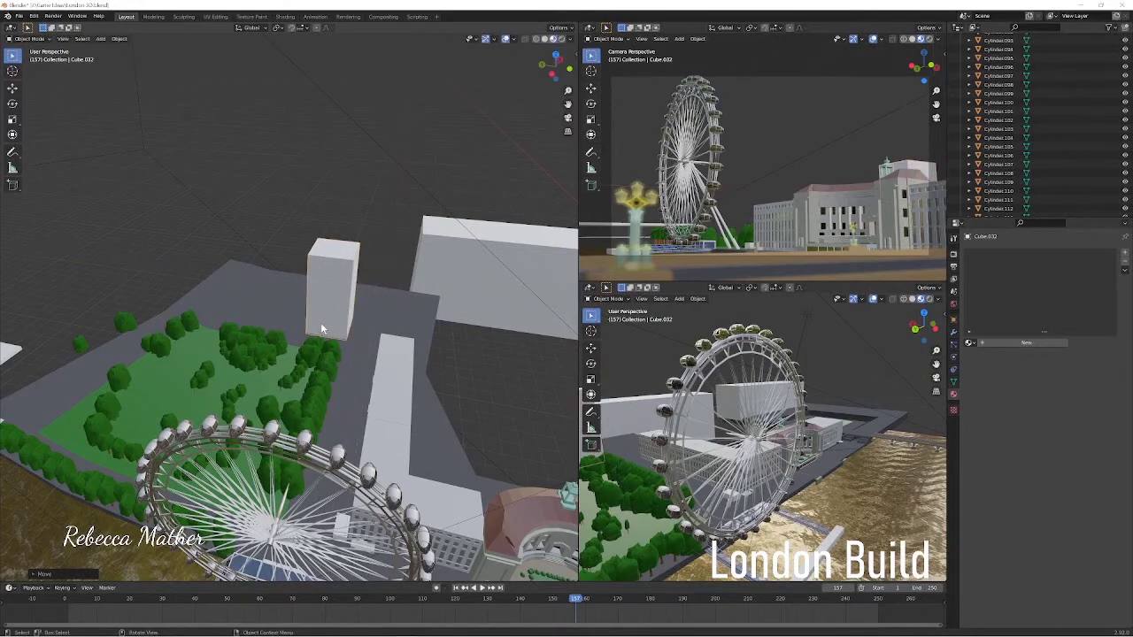
{"action": "middle_click_drag", "start_coordinate": [320, 322], "coordinate": [335, 319]}
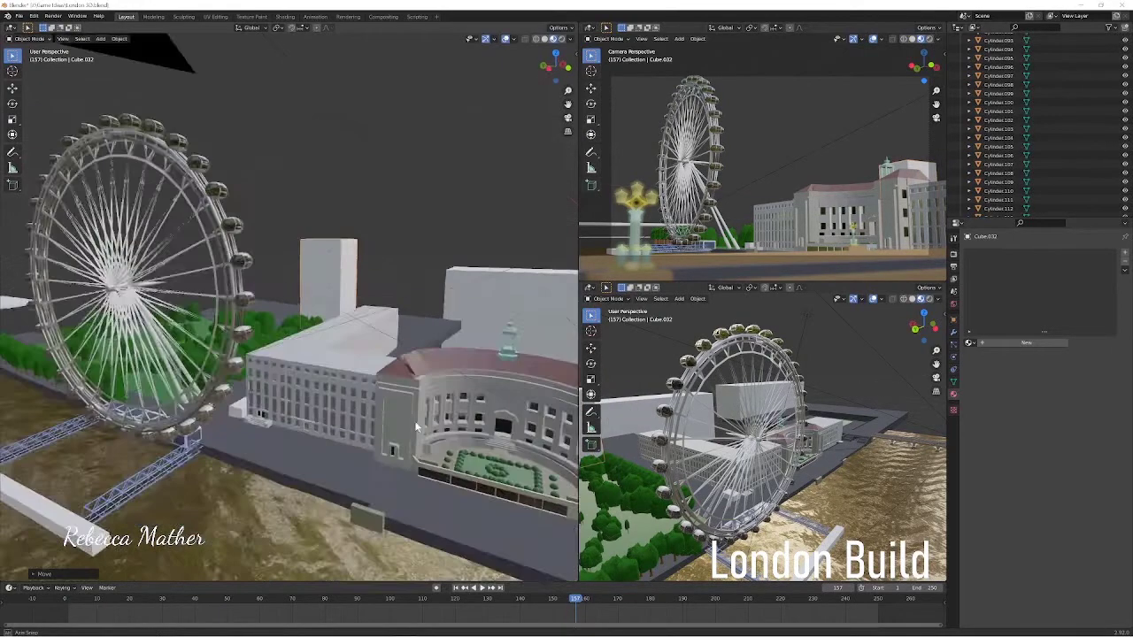
{"action": "key", "text": "s"}
{"action": "key", "text": "z"}
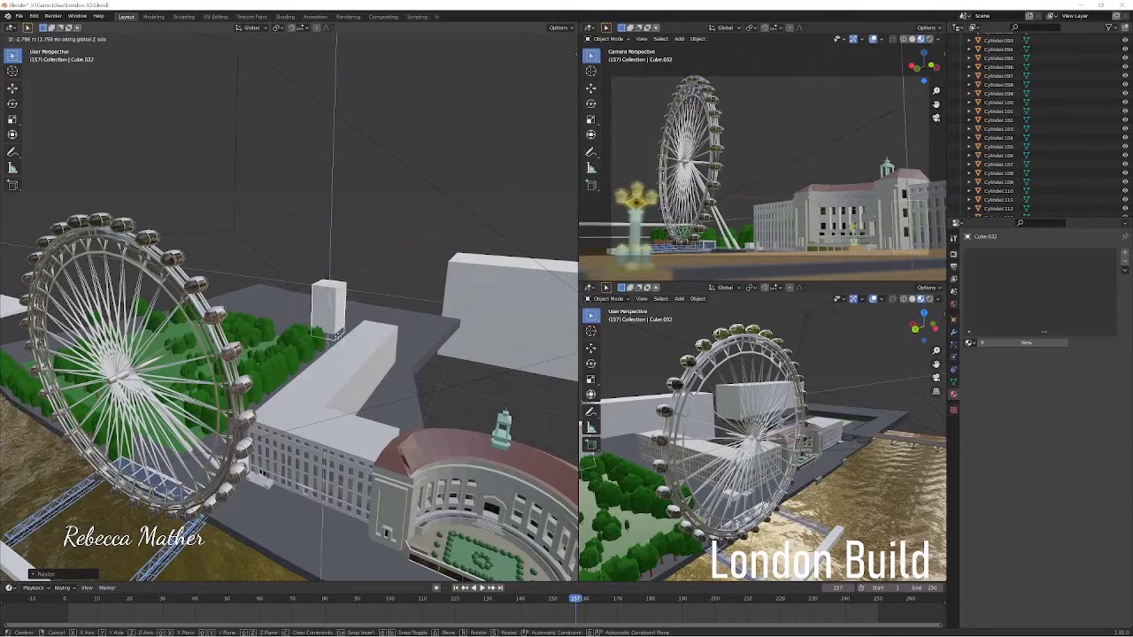
{"action": "left_click", "coordinate": [337, 323]}
{"action": "middle_click_drag", "start_coordinate": [337, 323], "coordinate": [372, 386]}
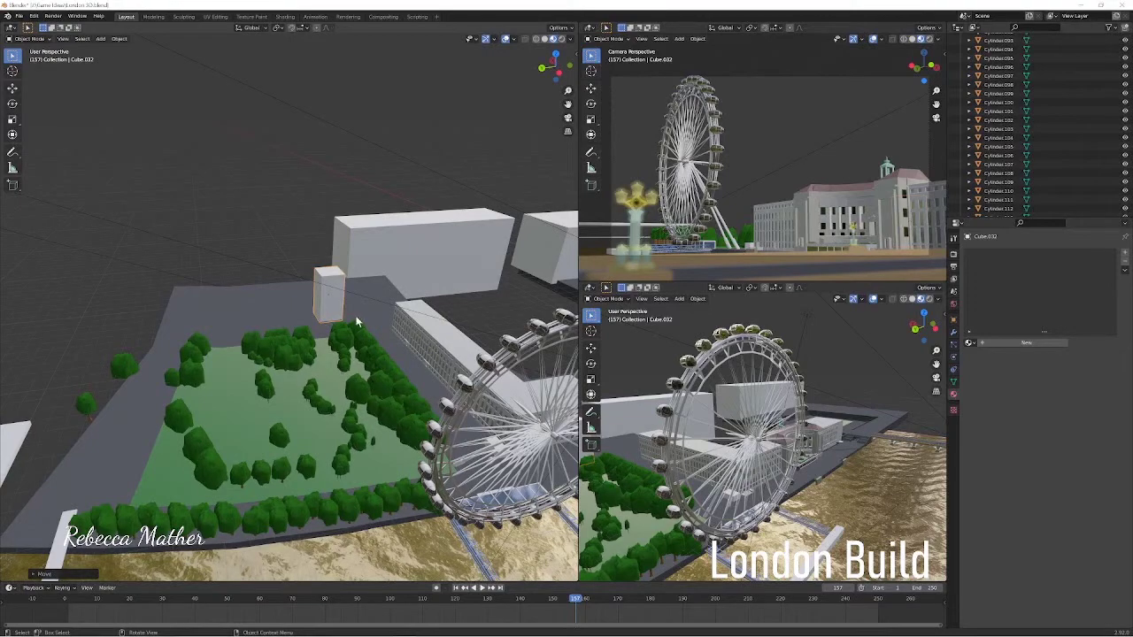
In Edit Mode, add a horizontal edge loop near the block's top.
{"action": "scroll", "coordinate": [288, 314], "scroll_direction": "up", "scroll_amount": 4}
{"action": "scroll", "coordinate": [265, 354], "scroll_direction": "up", "scroll_amount": 4}
{"action": "middle_click_drag", "start_coordinate": [259, 359], "coordinate": [303, 309]}
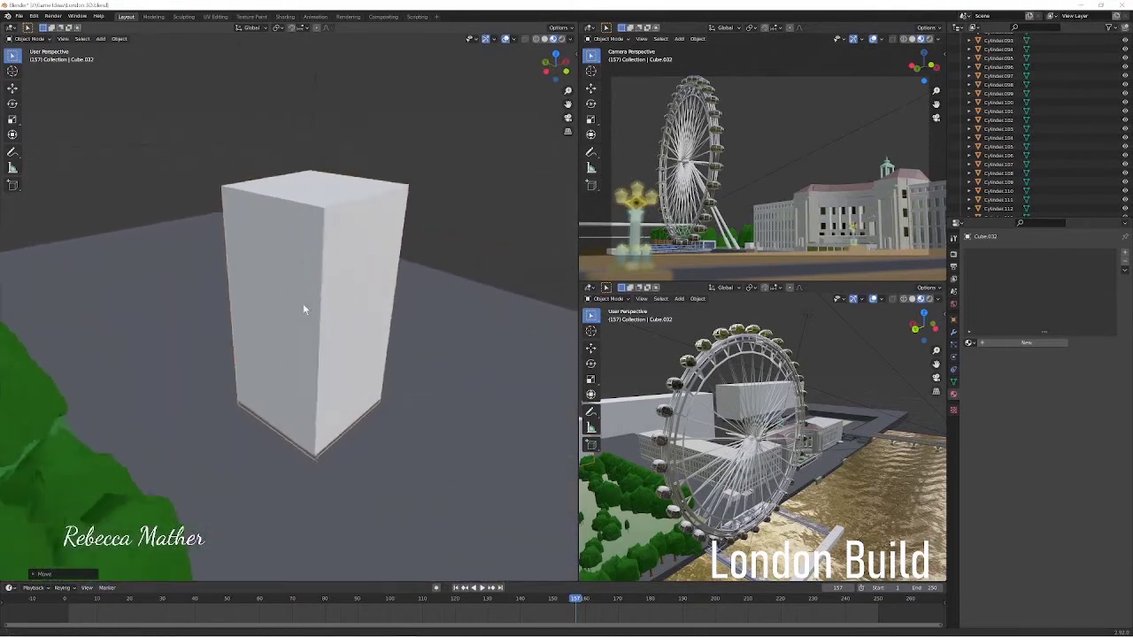
{"action": "key", "text": "Tab"}
{"action": "key", "text": "g"}
{"action": "key", "text": "g"}
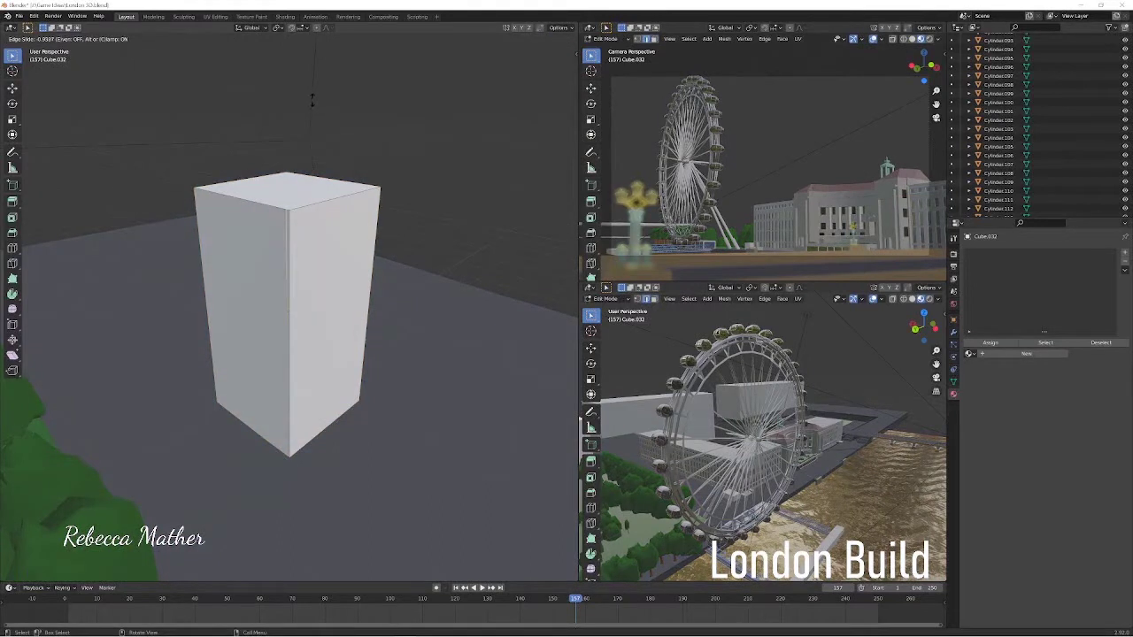
{"action": "left_click", "coordinate": [312, 100]}
{"action": "key", "text": "g"}
{"action": "key", "text": "g"}
{"action": "left_click", "coordinate": [379, 210]}
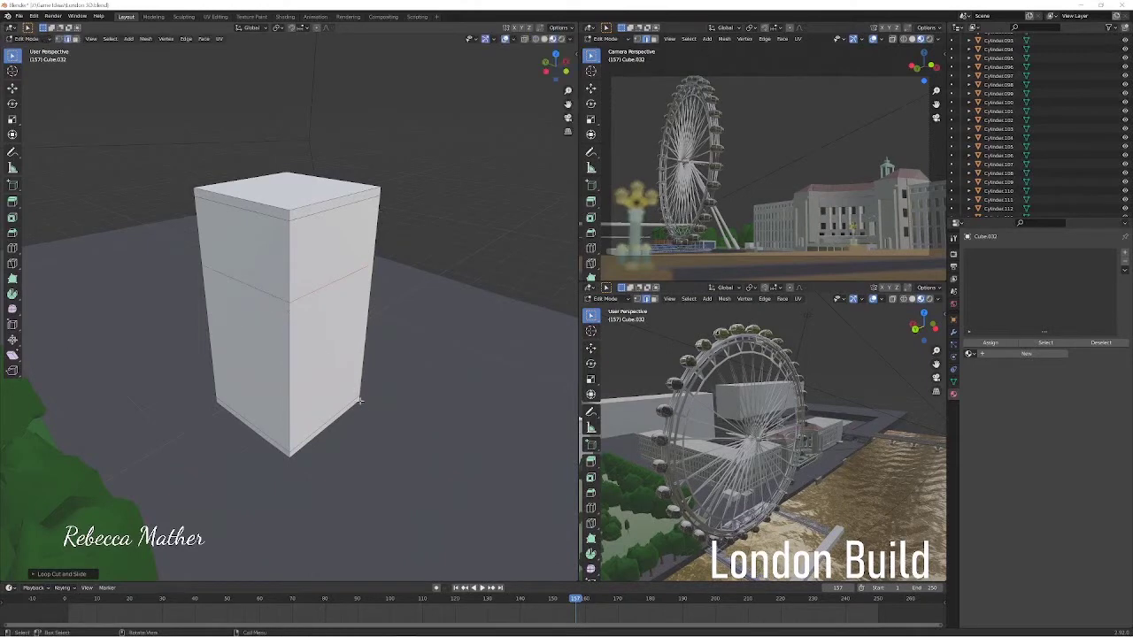
Add evenly spaced horizontal edge loops near the block's bottom, middle and top.
{"action": "left_click_drag", "start_coordinate": [355, 370], "coordinate": [366, 376]}
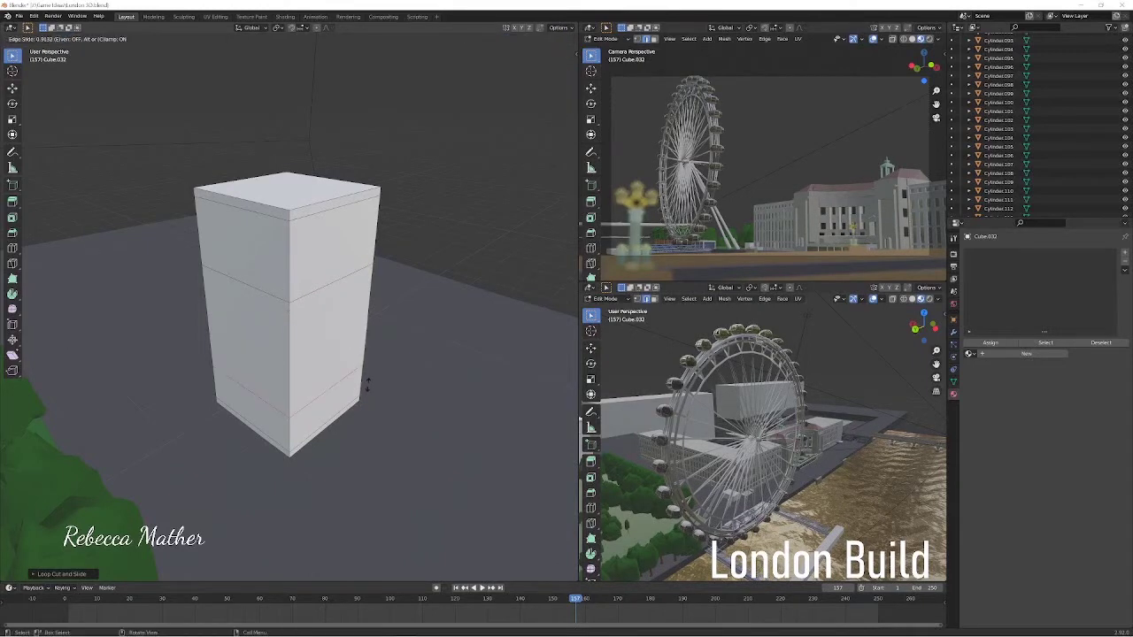
{"action": "left_click", "coordinate": [367, 382]}
{"action": "left_click_drag", "start_coordinate": [373, 267], "coordinate": [372, 267]}
{"action": "left_click_drag", "start_coordinate": [301, 214], "coordinate": [304, 218]}
{"action": "left_click", "coordinate": [310, 220]}
{"action": "left_click_drag", "start_coordinate": [232, 199], "coordinate": [184, 191]}
{"action": "left_click", "coordinate": [183, 193]}
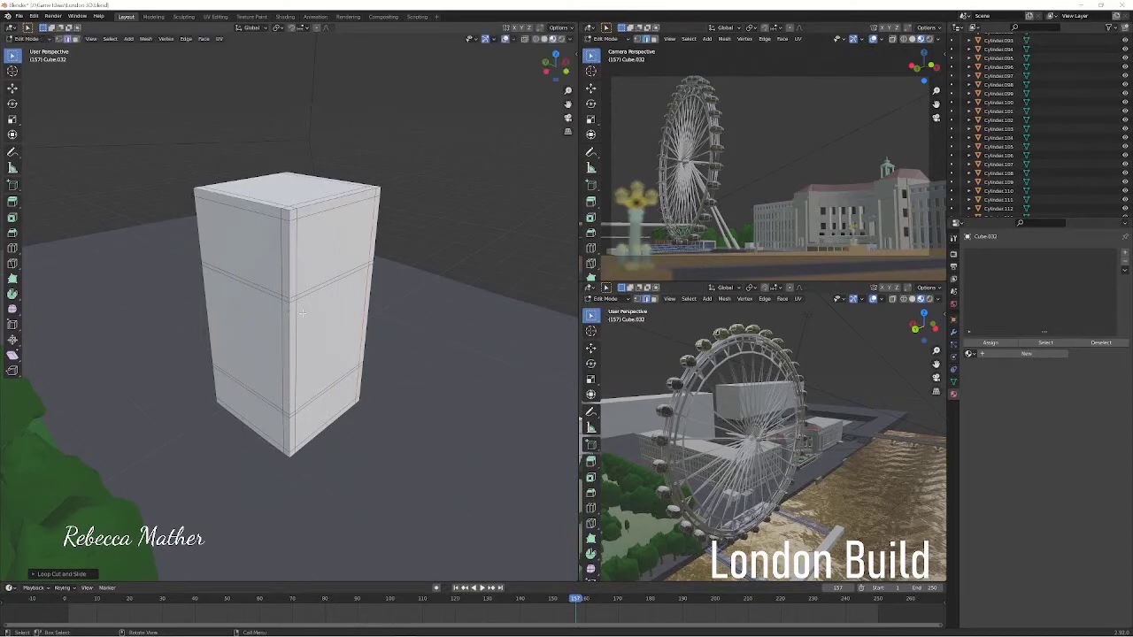
{"action": "scroll", "coordinate": [369, 314], "scroll_direction": "up", "scroll_amount": 2}
{"action": "left_click", "coordinate": [369, 315]}
{"action": "right_click", "coordinate": [353, 360]}
Add multiple vertical edge loops down the block's front face.
{"action": "key", "text": "ctrl+r"}
{"action": "scroll", "coordinate": [312, 214], "scroll_direction": "up", "scroll_amount": 3}
{"action": "right_click", "coordinate": [313, 215]}
{"action": "middle_click_drag", "start_coordinate": [313, 214], "coordinate": [395, 307]}
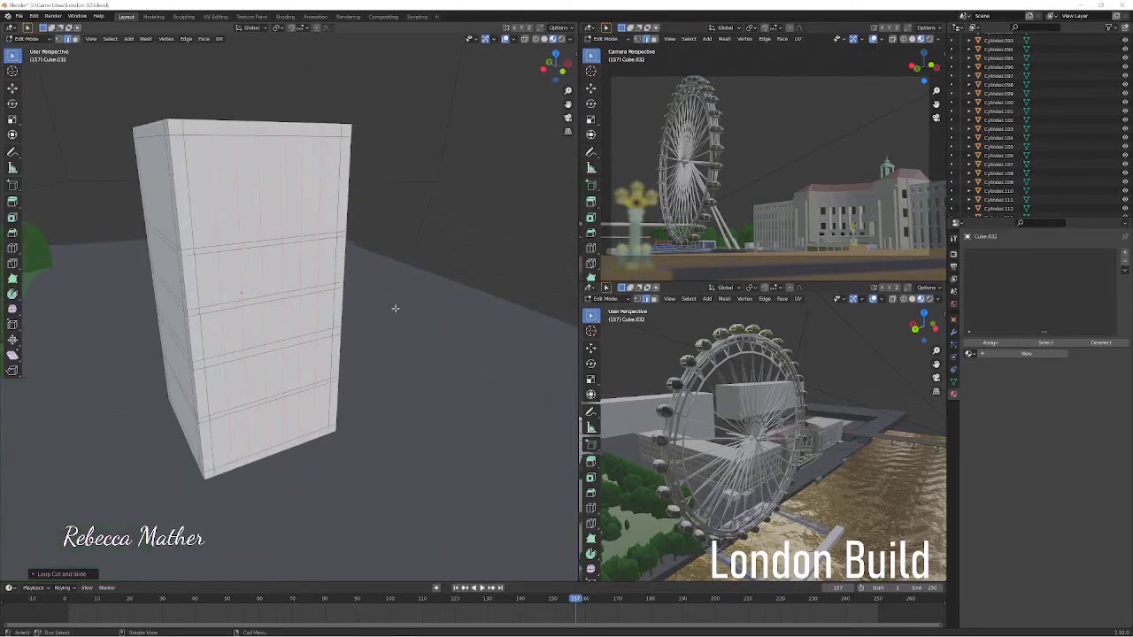
{"action": "key", "text": "ctrl+r"}
{"action": "left_click", "coordinate": [246, 141]}
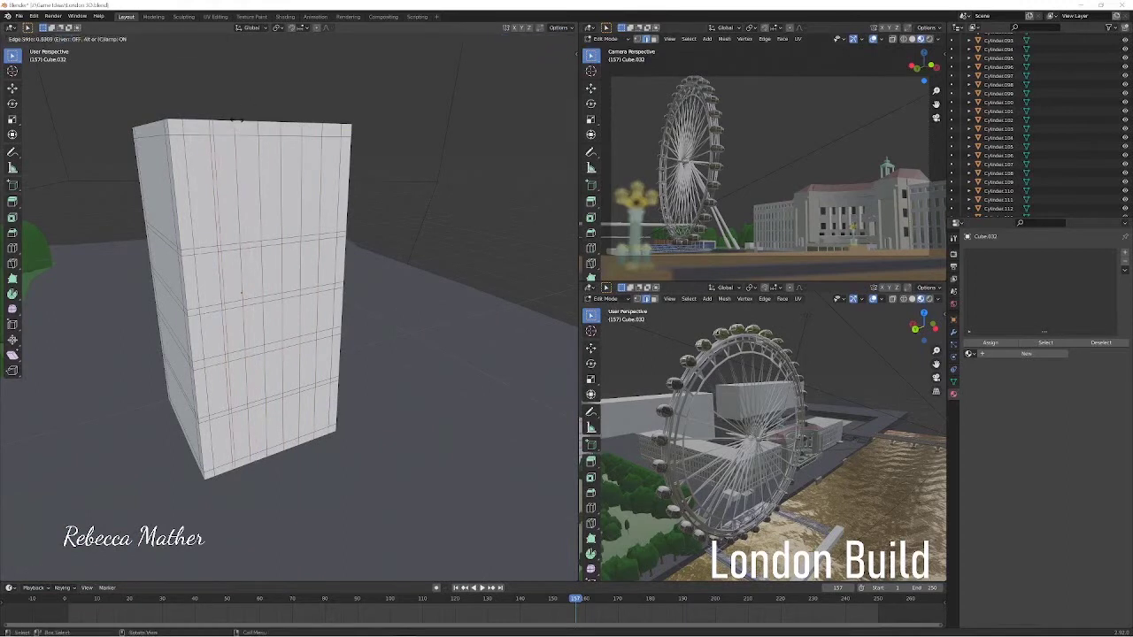
{"action": "left_click", "coordinate": [281, 124]}
{"action": "key", "text": "ctrl+r"}
{"action": "left_click", "coordinate": [281, 123]}
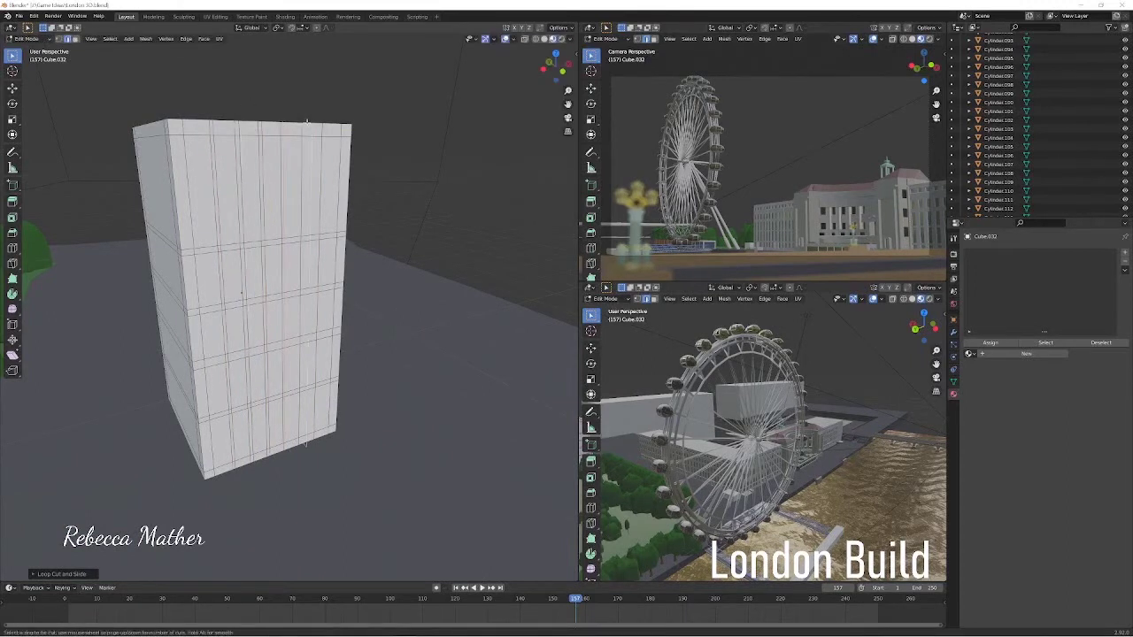
{"action": "left_click", "coordinate": [323, 127]}
Add multiple vertical edge loops across the block's side wall.
{"action": "middle_click_drag", "start_coordinate": [324, 127], "coordinate": [228, 370]}
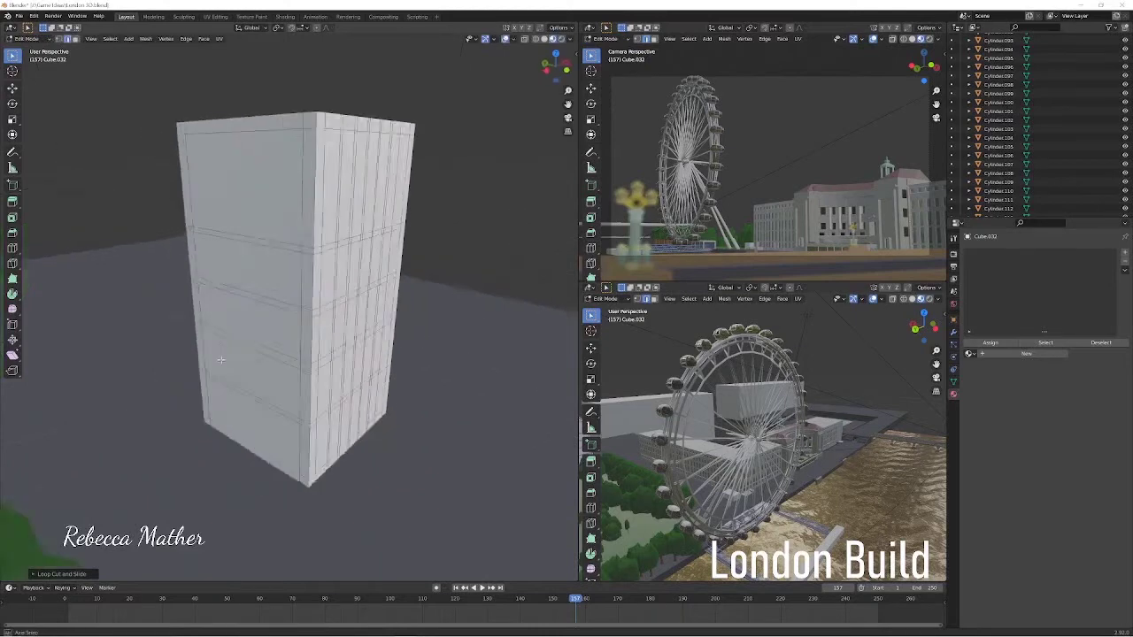
{"action": "key", "text": "ctrl+r"}
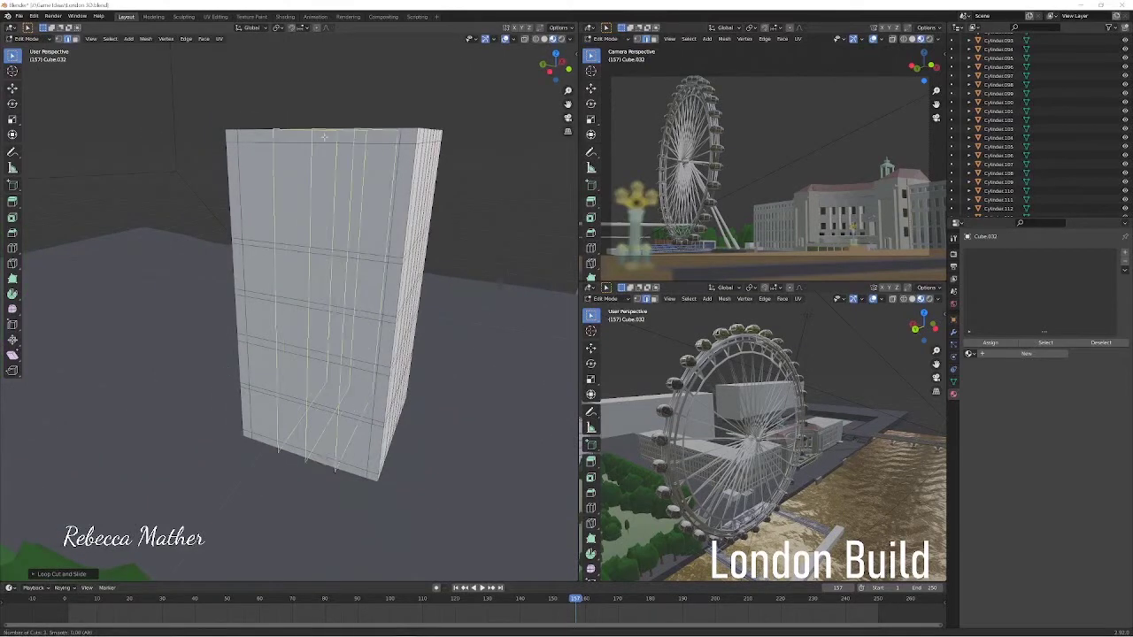
{"action": "left_click", "coordinate": [376, 130]}
{"action": "left_click", "coordinate": [358, 126]}
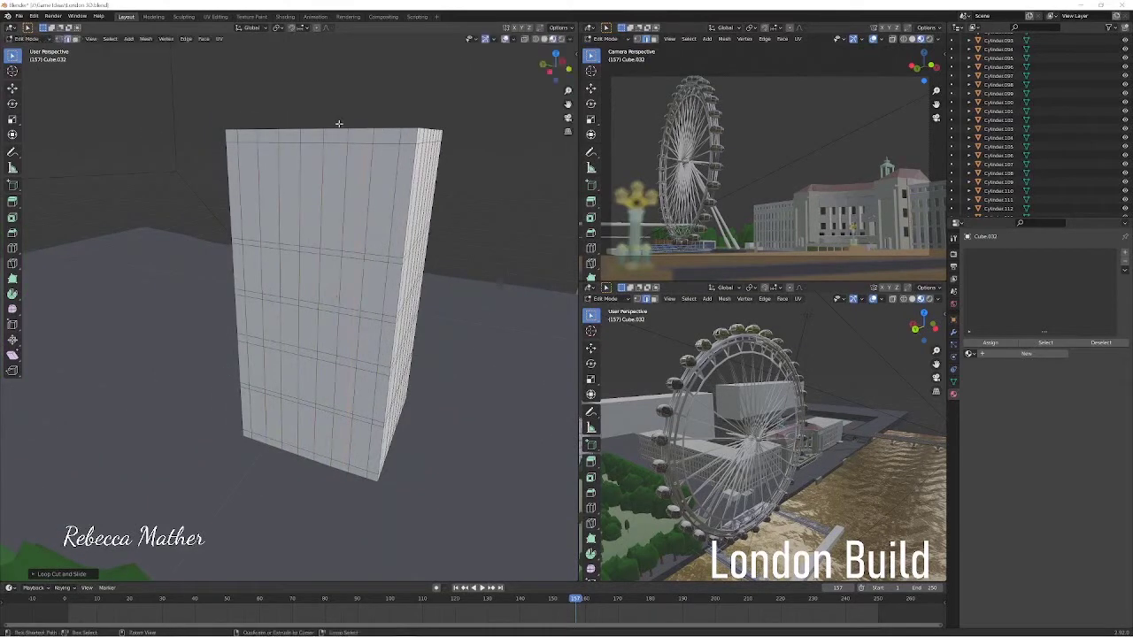
{"action": "key", "text": "ctrl+r"}
{"action": "left_click", "coordinate": [297, 123]}
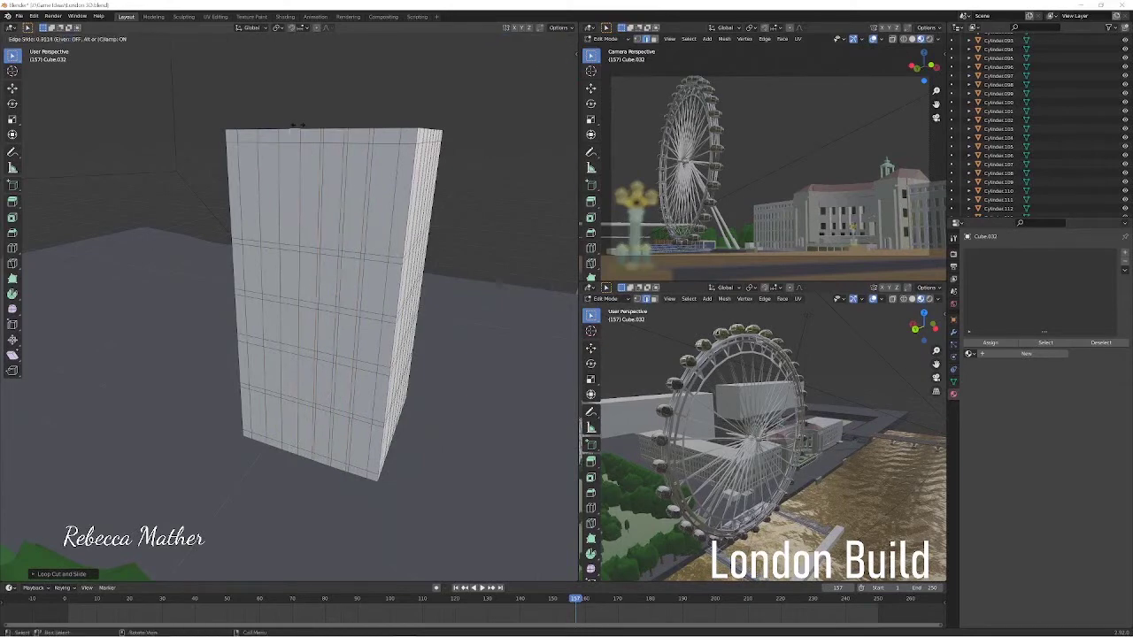
{"action": "left_click", "coordinate": [253, 126]}
{"action": "middle_click_drag", "start_coordinate": [518, 356], "coordinate": [473, 353]}
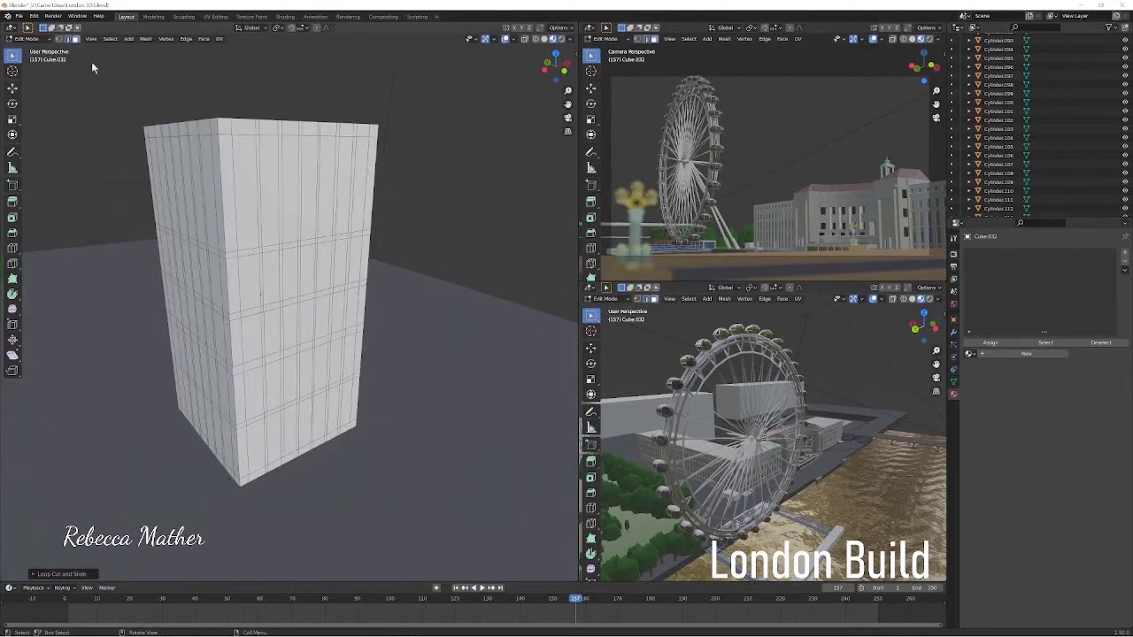
Select an initial strip of wall faces on the block's front.
{"action": "left_click", "coordinate": [247, 152]}
{"action": "left_click", "coordinate": [265, 241], "text": "ctrl+shift"}
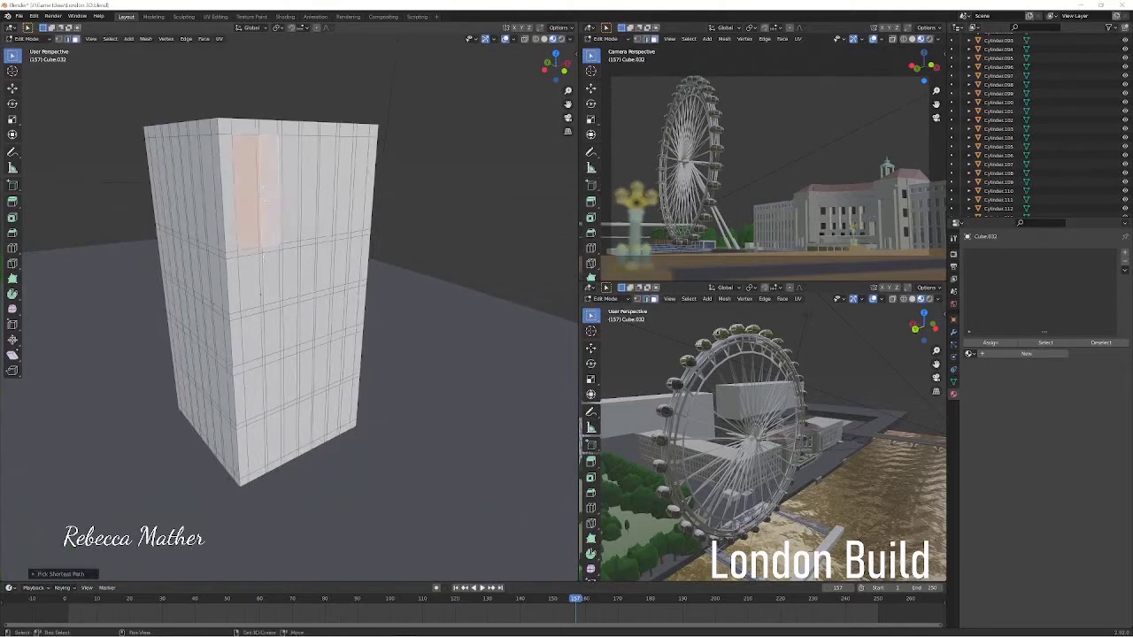
{"action": "left_click", "coordinate": [262, 283], "text": "ctrl+shift"}
{"action": "mouse_move", "coordinate": [295, 214]}
{"action": "left_mouse_down"}
{"action": "mouse_move", "coordinate": [367, 267]}
{"action": "mouse_move", "coordinate": [271, 380]}
{"action": "mouse_move", "coordinate": [303, 414]}
{"action": "mouse_move", "coordinate": [258, 440]}
{"action": "left_mouse_up"}
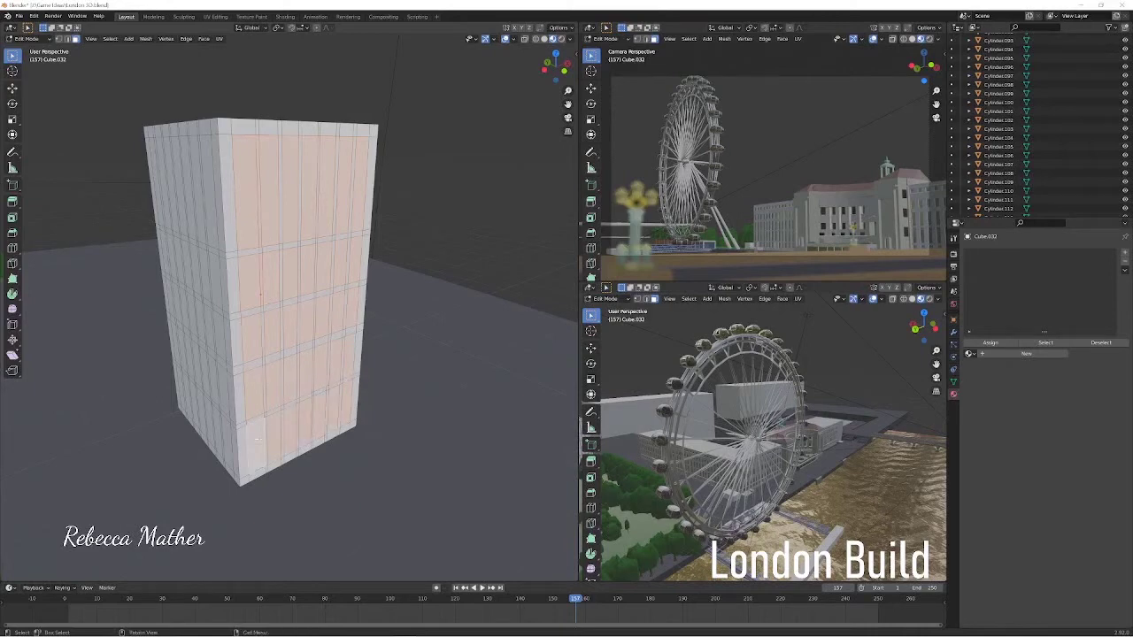
{"action": "middle_click_drag", "start_coordinate": [240, 431], "coordinate": [221, 329]}
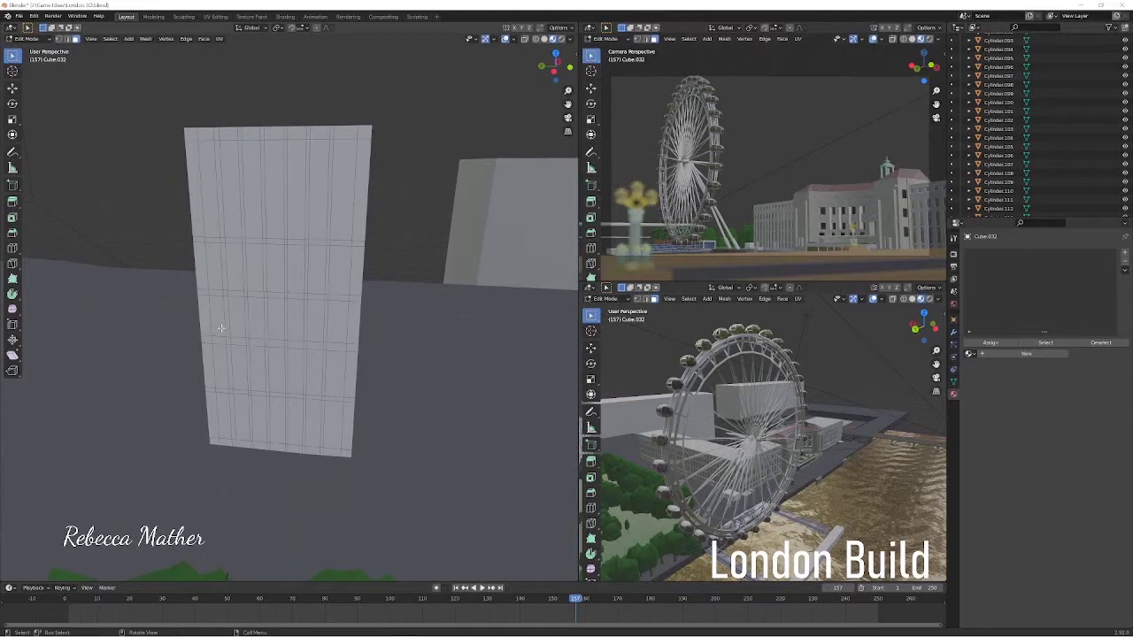
Select every front-wall face, row by row from the top row to the bottom row.
{"action": "left_click", "coordinate": [317, 169]}
{"action": "left_click", "coordinate": [341, 188], "text": "ctrl"}
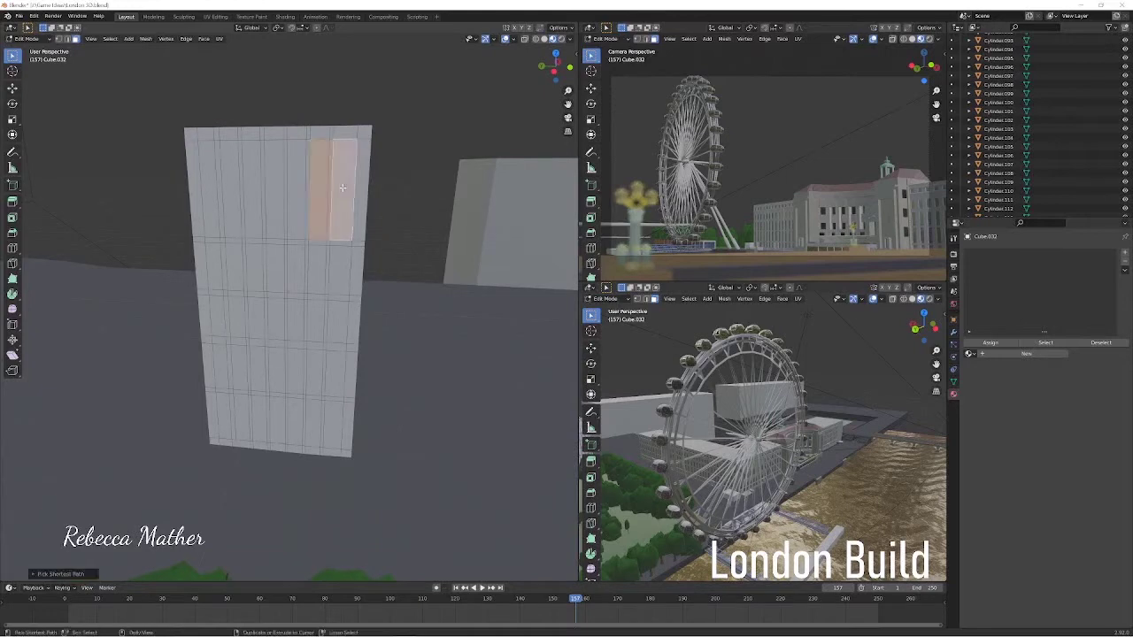
{"action": "left_click", "coordinate": [315, 259], "text": "ctrl"}
{"action": "left_click", "coordinate": [297, 191], "text": "ctrl"}
{"action": "left_click", "coordinate": [274, 190], "text": "ctrl"}
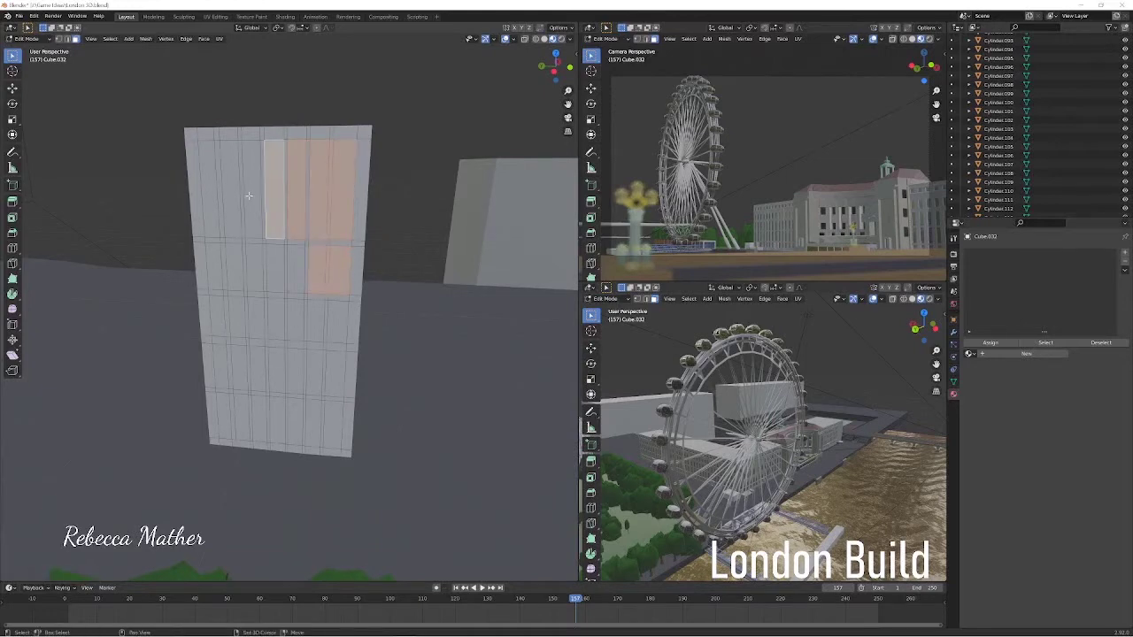
{"action": "left_click", "coordinate": [209, 191], "text": "ctrl"}
{"action": "left_click", "coordinate": [234, 266], "text": "ctrl"}
{"action": "left_click", "coordinate": [255, 266], "text": "ctrl"}
{"action": "left_click", "coordinate": [298, 265], "text": "ctrl"}
{"action": "left_click", "coordinate": [301, 319], "text": "ctrl"}
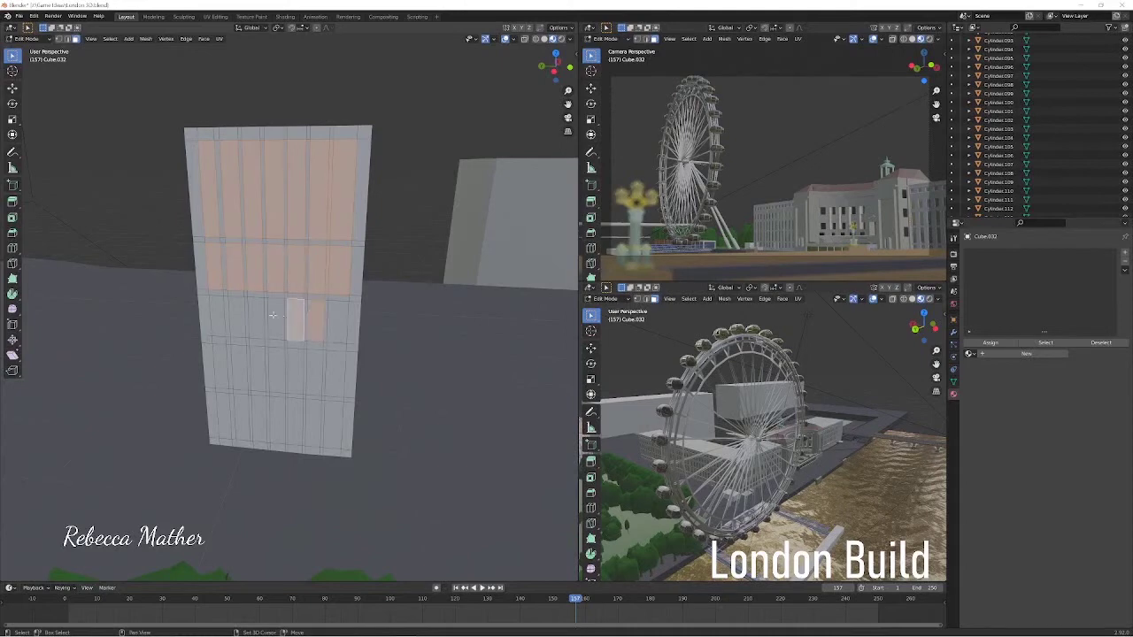
{"action": "left_click", "coordinate": [257, 318], "text": "ctrl"}
{"action": "left_click", "coordinate": [234, 318], "text": "ctrl"}
{"action": "left_click", "coordinate": [337, 321], "text": "ctrl"}
{"action": "left_click", "coordinate": [336, 373], "text": "ctrl"}
{"action": "left_click", "coordinate": [314, 371], "text": "ctrl"}
{"action": "left_click", "coordinate": [277, 371], "text": "ctrl"}
{"action": "left_click", "coordinate": [257, 370], "text": "ctrl"}
{"action": "left_click", "coordinate": [221, 368], "text": "ctrl"}
{"action": "left_click", "coordinate": [296, 370], "text": "ctrl"}
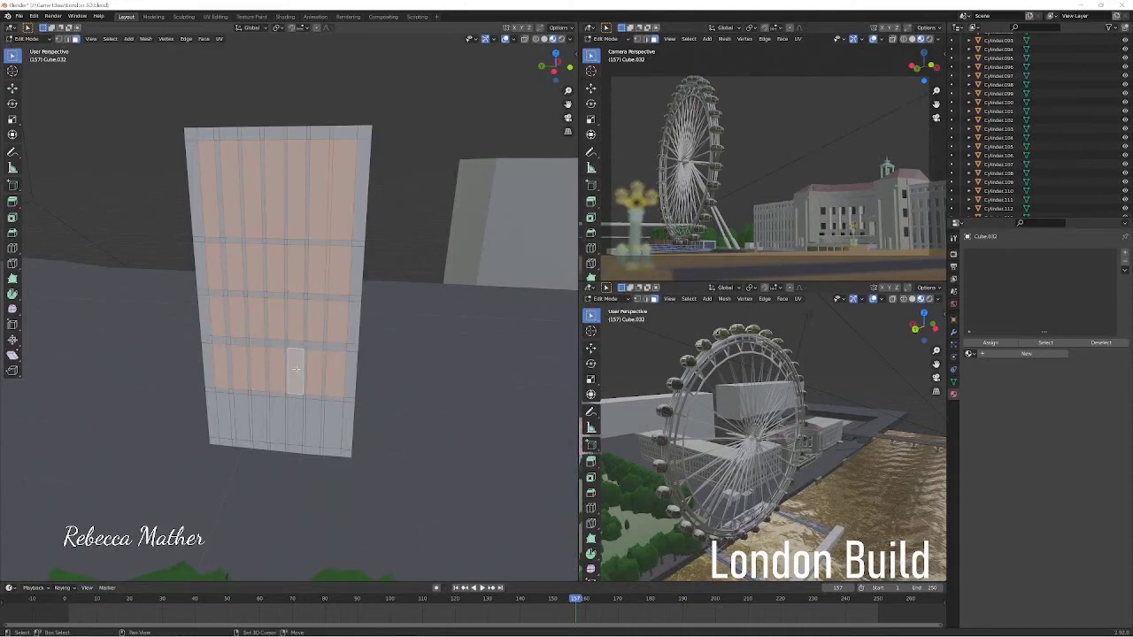
{"action": "left_click", "coordinate": [223, 418], "text": "ctrl"}
{"action": "left_click", "coordinate": [259, 418], "text": "ctrl"}
{"action": "left_click", "coordinate": [277, 419], "text": "ctrl"}
{"action": "left_click", "coordinate": [296, 419], "text": "ctrl"}
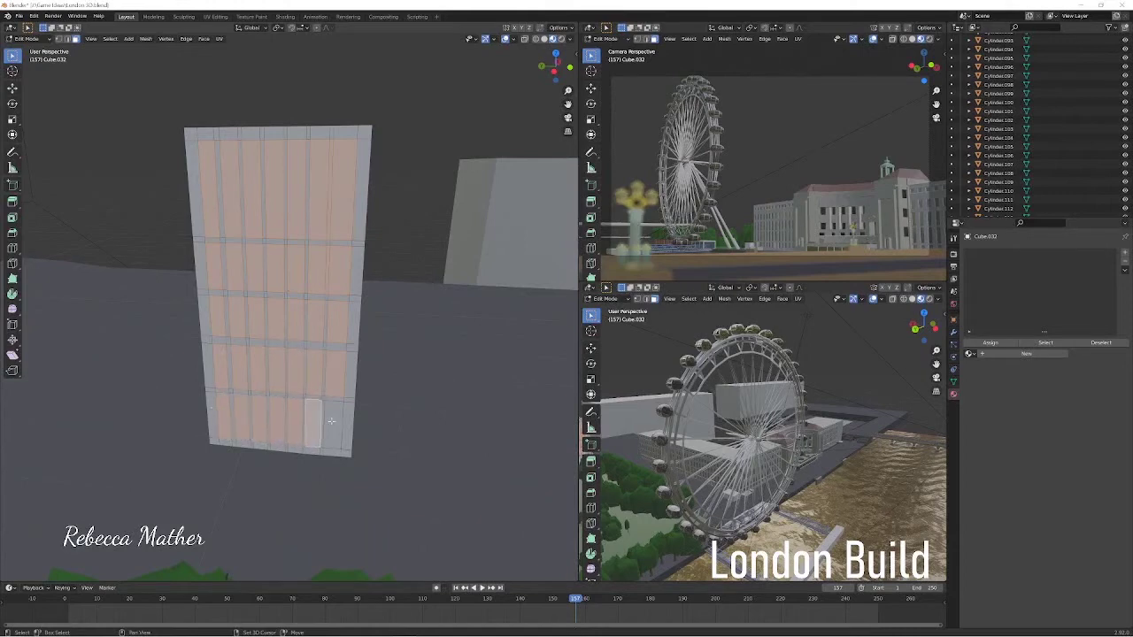
{"action": "left_click", "coordinate": [314, 420], "text": "ctrl"}
{"action": "left_click", "coordinate": [331, 419], "text": "ctrl"}
Add the next wall's faces to the selection, from the top row down to the bottom.
{"action": "middle_click_drag", "start_coordinate": [330, 420], "coordinate": [398, 252]}
{"action": "left_click", "coordinate": [389, 248], "text": "ctrl"}
{"action": "left_click", "coordinate": [370, 248], "text": "ctrl"}
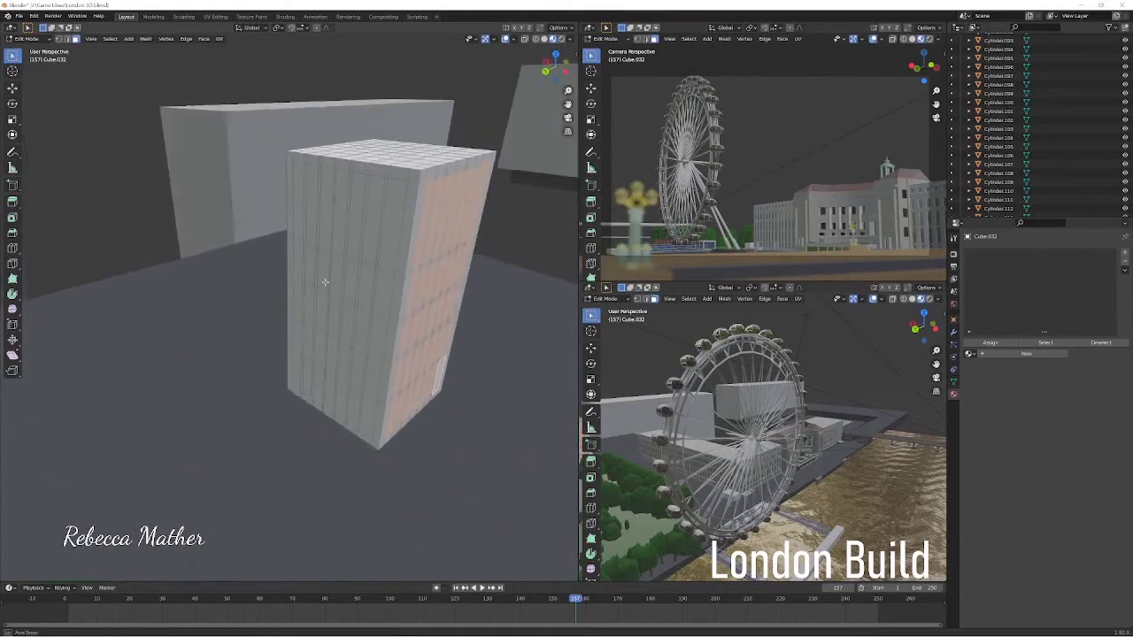
{"action": "left_click", "coordinate": [353, 248], "text": "ctrl"}
{"action": "left_click", "coordinate": [332, 248], "text": "ctrl"}
{"action": "left_click", "coordinate": [301, 253], "text": "ctrl"}
{"action": "left_click", "coordinate": [301, 263], "text": "ctrl"}
{"action": "left_click", "coordinate": [319, 267], "text": "ctrl"}
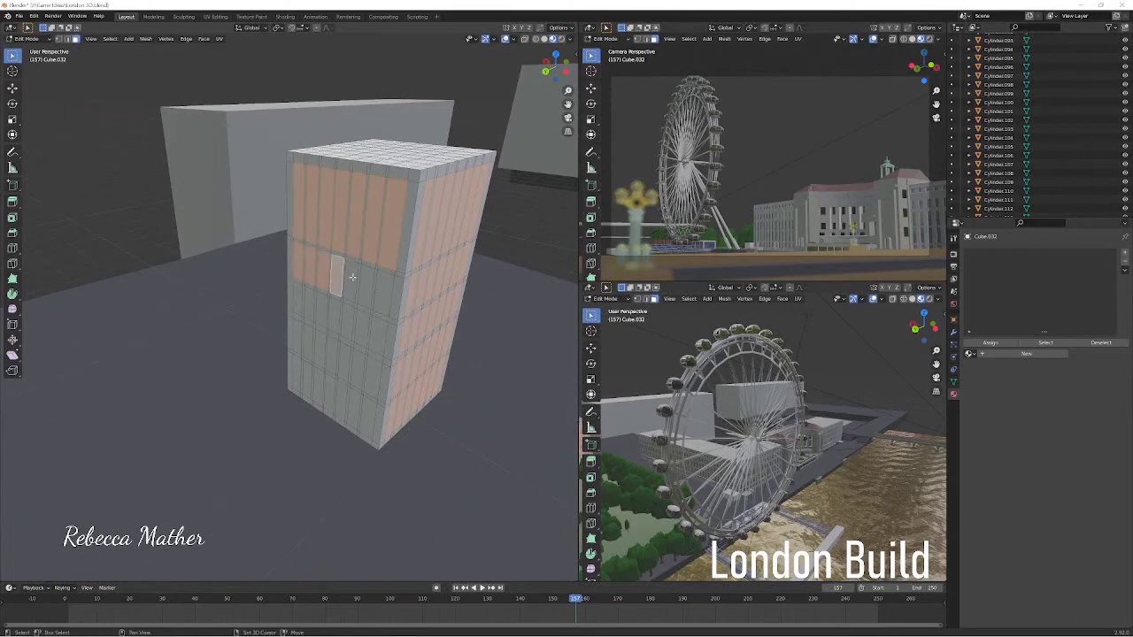
{"action": "left_click", "coordinate": [377, 278], "text": "ctrl"}
{"action": "left_click", "coordinate": [377, 329], "text": "ctrl"}
{"action": "left_click", "coordinate": [338, 320], "text": "ctrl"}
{"action": "left_click", "coordinate": [305, 308], "text": "ctrl"}
{"action": "left_click", "coordinate": [303, 340], "text": "ctrl"}
{"action": "left_click", "coordinate": [332, 356], "text": "ctrl"}
{"action": "left_click", "coordinate": [368, 416], "text": "ctrl"}
{"action": "left_click", "coordinate": [343, 401], "text": "ctrl"}
{"action": "left_click", "coordinate": [317, 387], "text": "ctrl"}
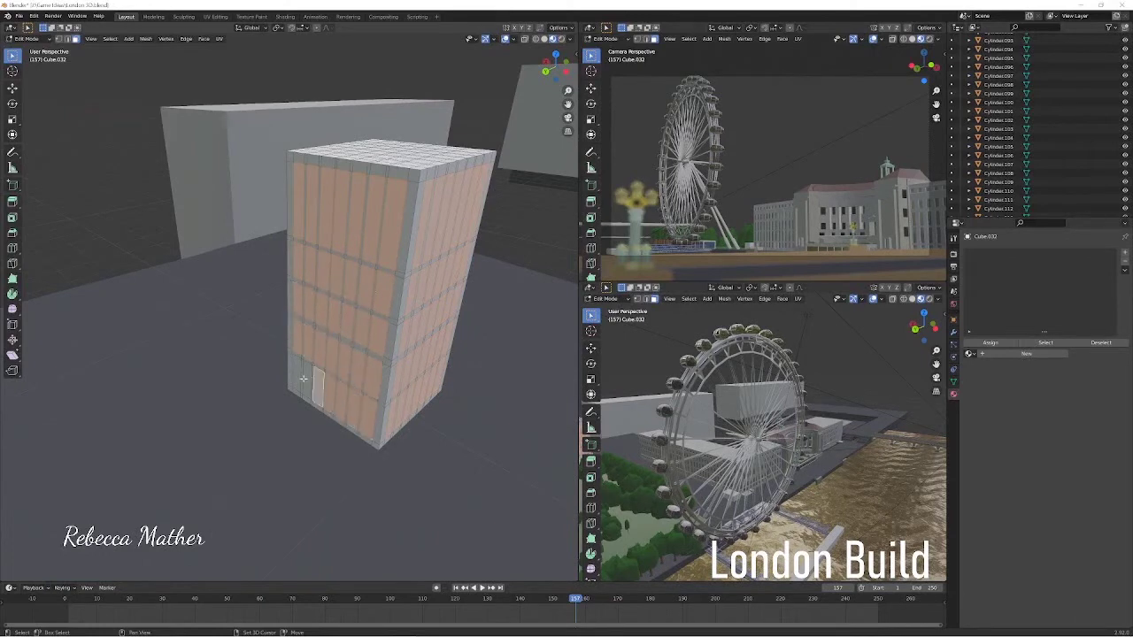
Scale the selected wall faces to 0.8 to form framed window panes.
{"action": "mouse_move", "coordinate": [285, 377]}
{"action": "middle_mouse_down"}
{"action": "mouse_move", "coordinate": [369, 374]}
{"action": "mouse_move", "coordinate": [256, 167]}
{"action": "middle_mouse_up"}
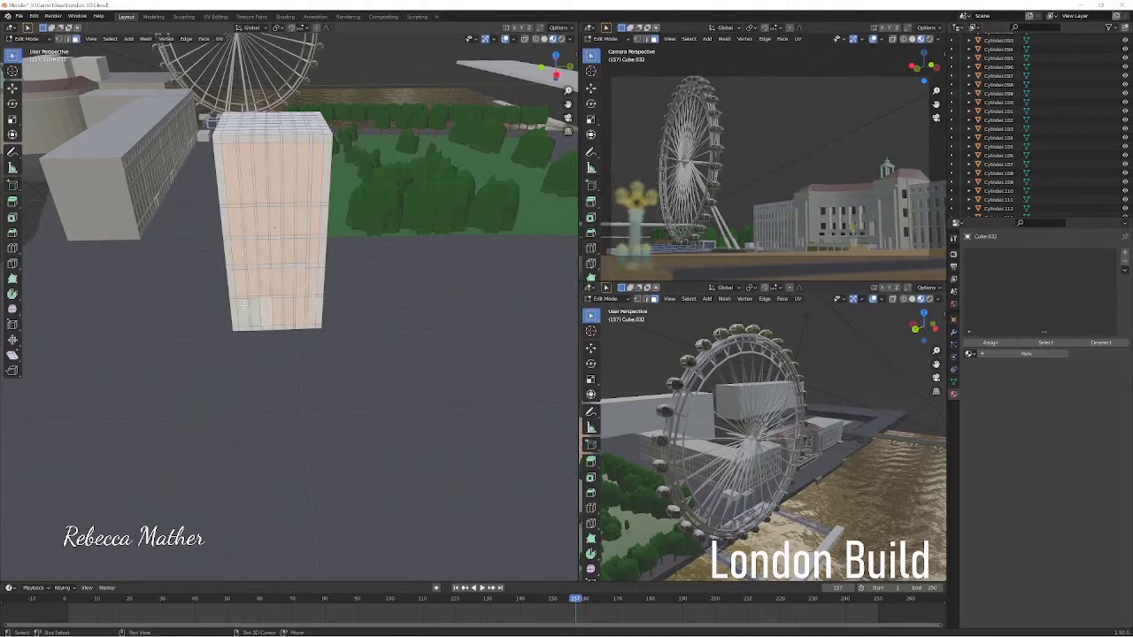
{"action": "mouse_move", "coordinate": [252, 307]}
{"action": "middle_mouse_down"}
{"action": "mouse_move", "coordinate": [407, 319]}
{"action": "mouse_move", "coordinate": [298, 339]}
{"action": "middle_mouse_up"}
{"action": "type", "text": "s0.8"}
{"action": "key", "text": "Return"}
Stretch the window panes vertically along Z and bring up the Material Properties.
{"action": "key", "text": "s"}
{"action": "key", "text": "z"}
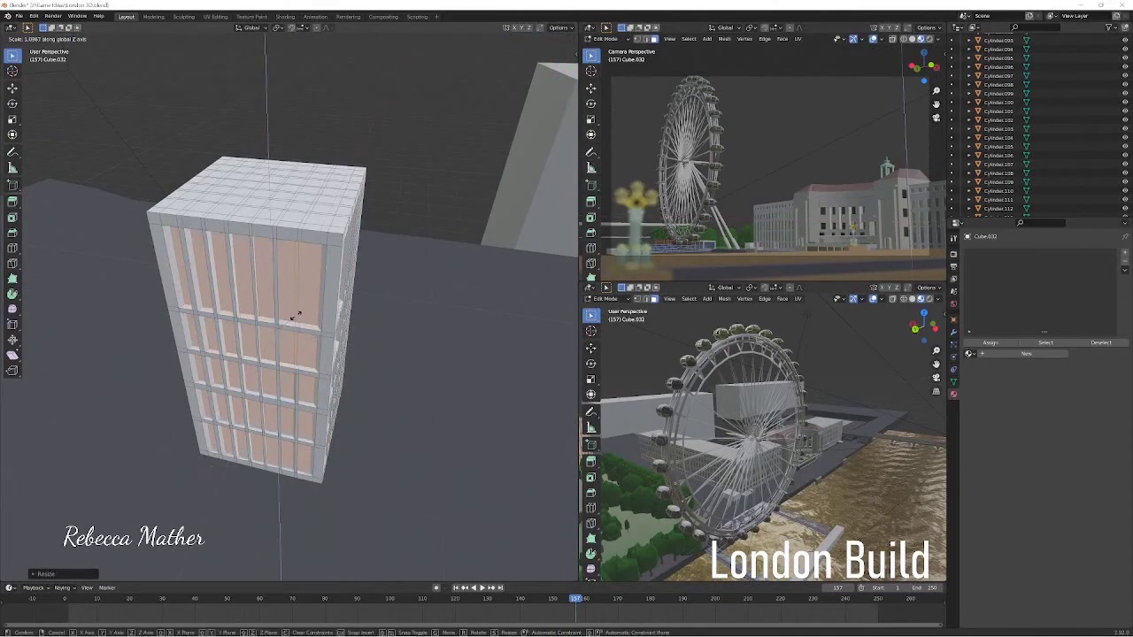
{"action": "left_click", "coordinate": [297, 317]}
{"action": "middle_click_drag", "start_coordinate": [296, 317], "coordinate": [424, 309]}
{"action": "left_click", "coordinate": [1025, 353]}
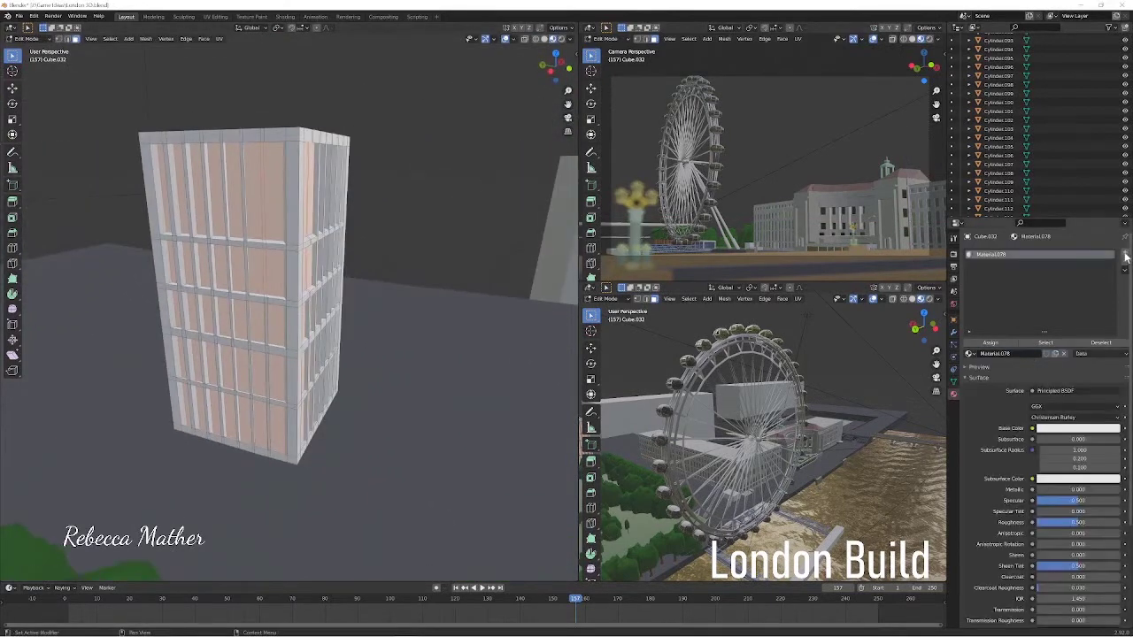
Add a new material slot, assign a new material to the panes, and raise Metallic to about 0.8.
{"action": "left_click", "coordinate": [1125, 255]}
{"action": "left_click", "coordinate": [1049, 353]}
{"action": "left_click", "coordinate": [1078, 428]}
{"action": "left_click", "coordinate": [1058, 318]}
{"action": "mouse_move", "coordinate": [1039, 489]}
{"action": "left_mouse_down"}
{"action": "mouse_move", "coordinate": [1105, 490]}
{"action": "mouse_move", "coordinate": [1058, 500]}
{"action": "mouse_move", "coordinate": [1037, 522]}
{"action": "left_mouse_up"}
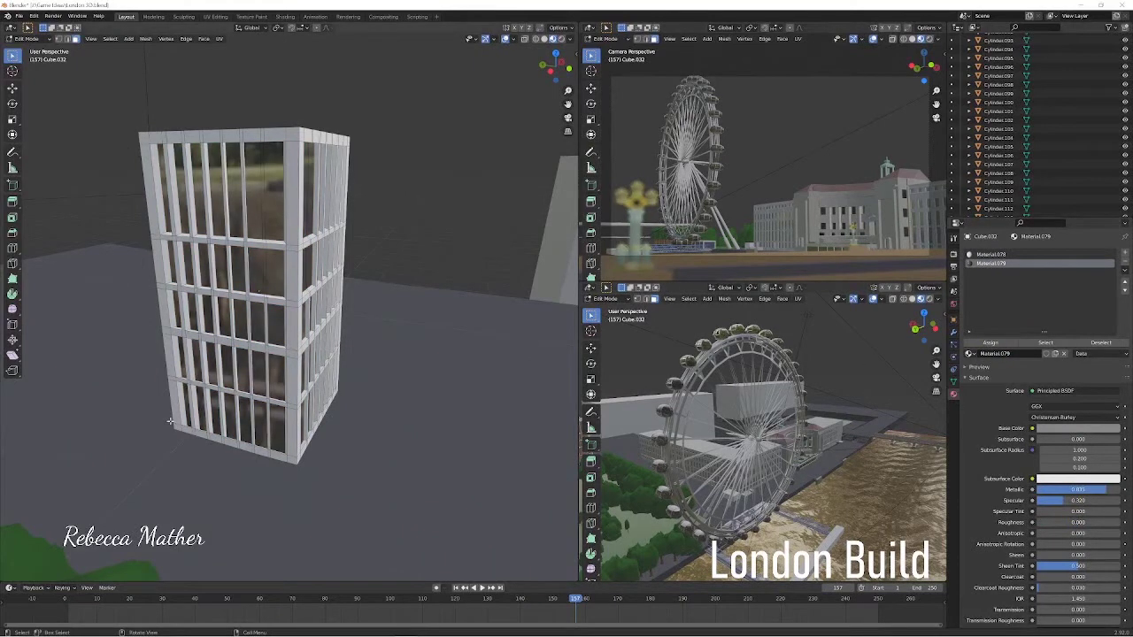
{"action": "scroll", "coordinate": [169, 421], "scroll_direction": "down", "scroll_amount": 5}
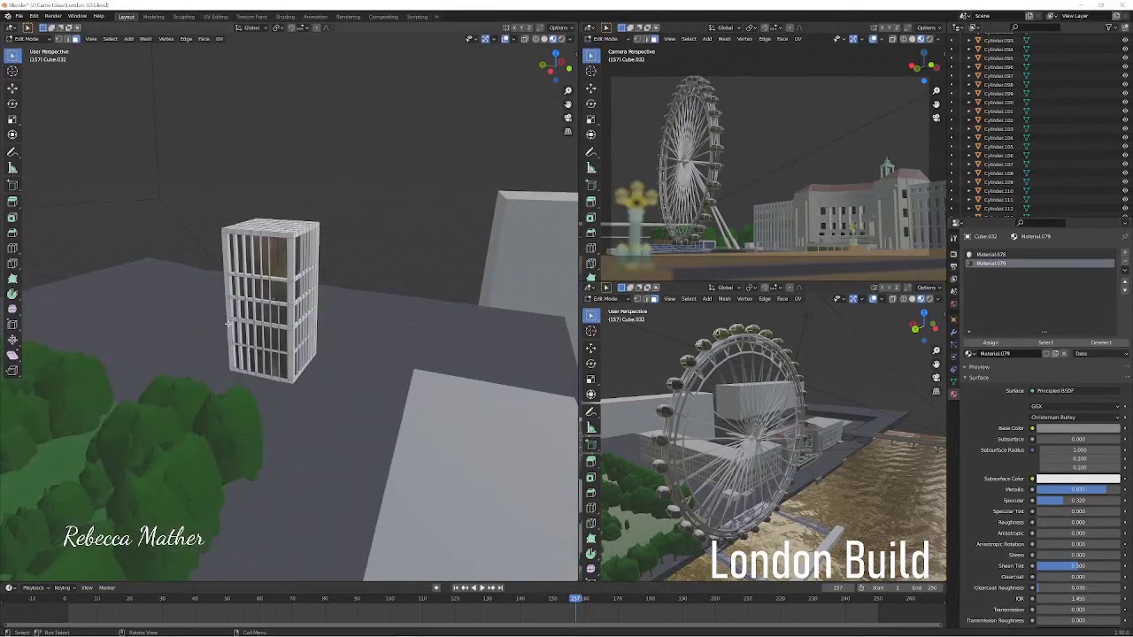
{"action": "scroll", "coordinate": [227, 325], "scroll_direction": "down", "scroll_amount": 3}
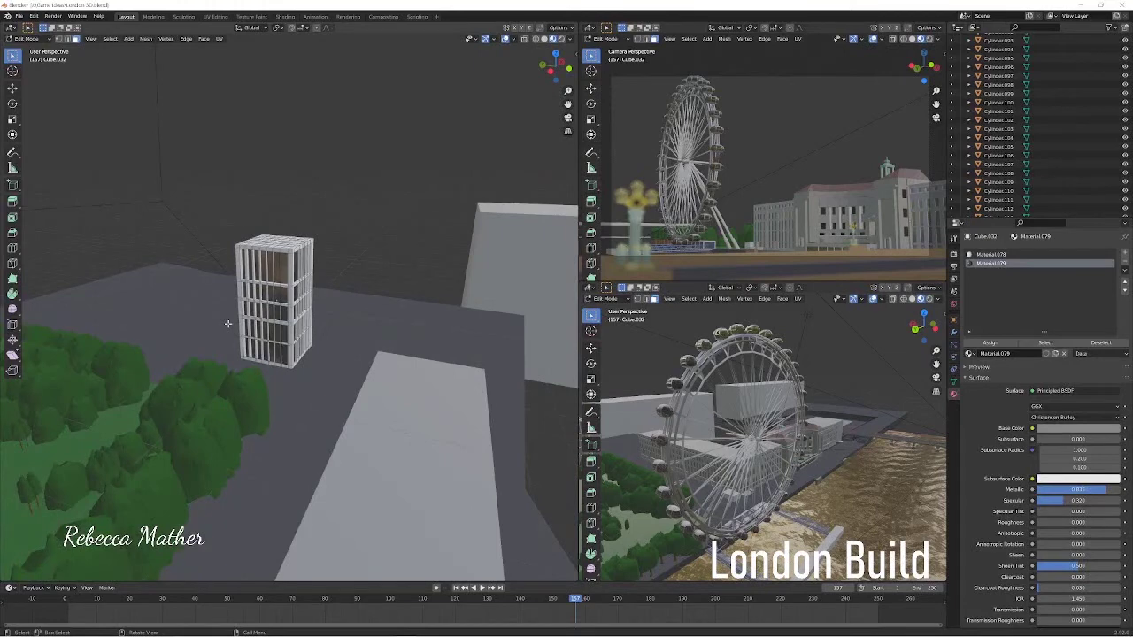
{"action": "key", "text": "Tab"}
Duplicate the glass tower and raise the copy straight up along Z.
{"action": "key", "text": "shift+d"}
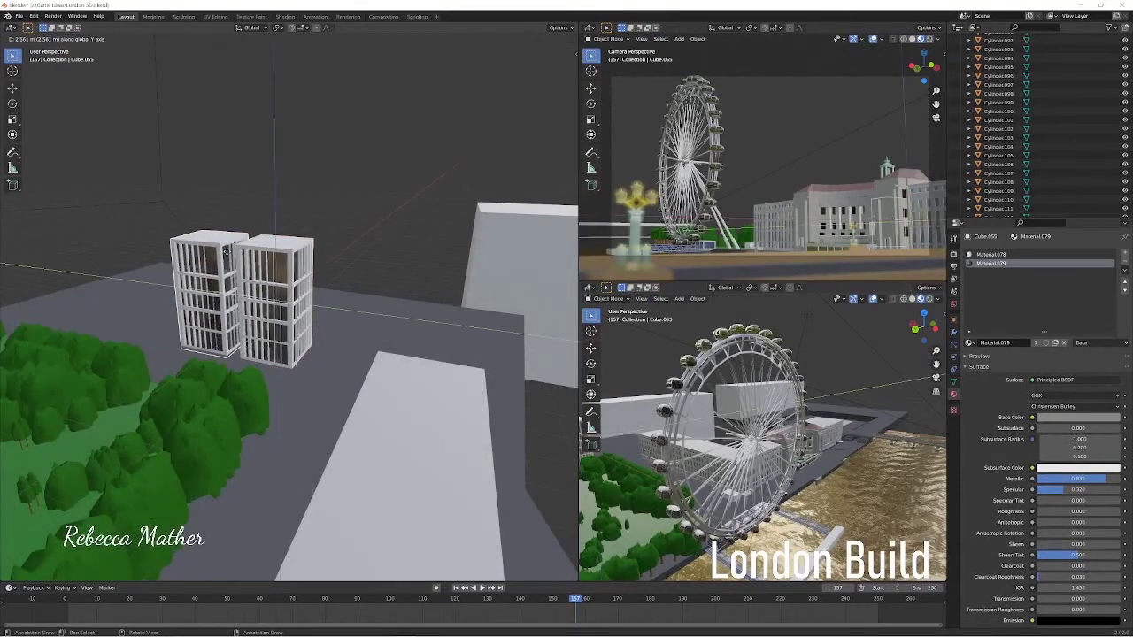
{"action": "left_click", "coordinate": [381, 348]}
{"action": "scroll", "coordinate": [380, 348], "scroll_direction": "up", "scroll_amount": 2}
{"action": "middle_click_drag", "start_coordinate": [381, 347], "coordinate": [371, 301]}
{"action": "key", "text": "g"}
{"action": "key", "text": "z"}
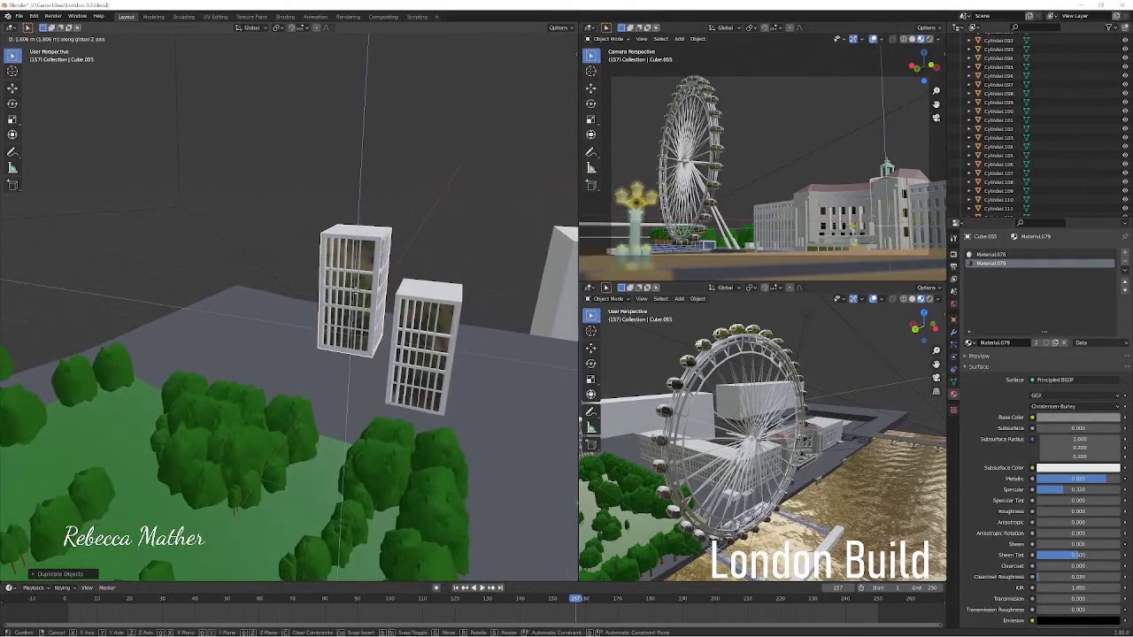
{"action": "left_click", "coordinate": [363, 262]}
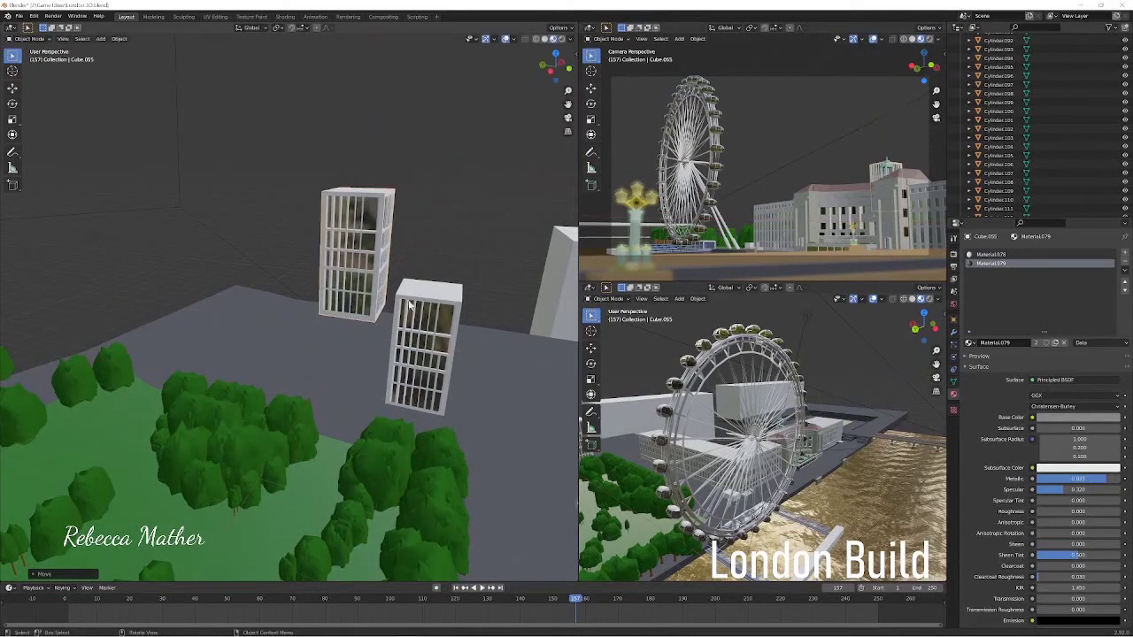
Make another duplicate of the glass tower to extend the cluster.
{"action": "middle_click_drag", "start_coordinate": [424, 328], "coordinate": [398, 327]}
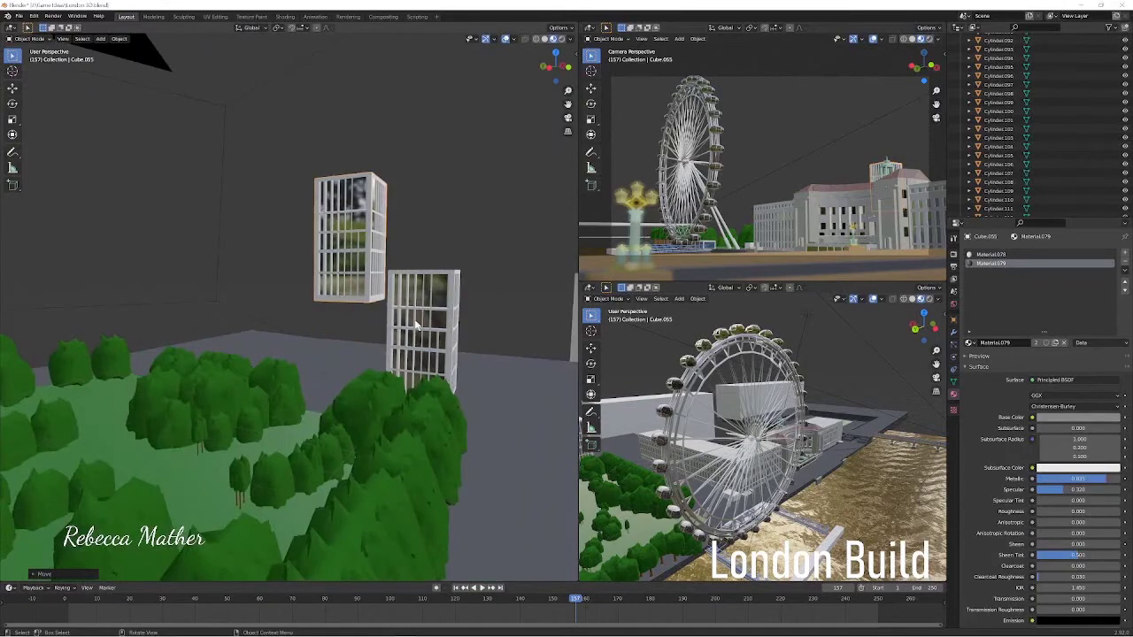
{"action": "scroll", "coordinate": [416, 326], "scroll_direction": "down", "scroll_amount": 6}
{"action": "middle_click_drag", "start_coordinate": [415, 326], "coordinate": [318, 400]}
{"action": "scroll", "coordinate": [320, 403], "scroll_direction": "up", "scroll_amount": 3}
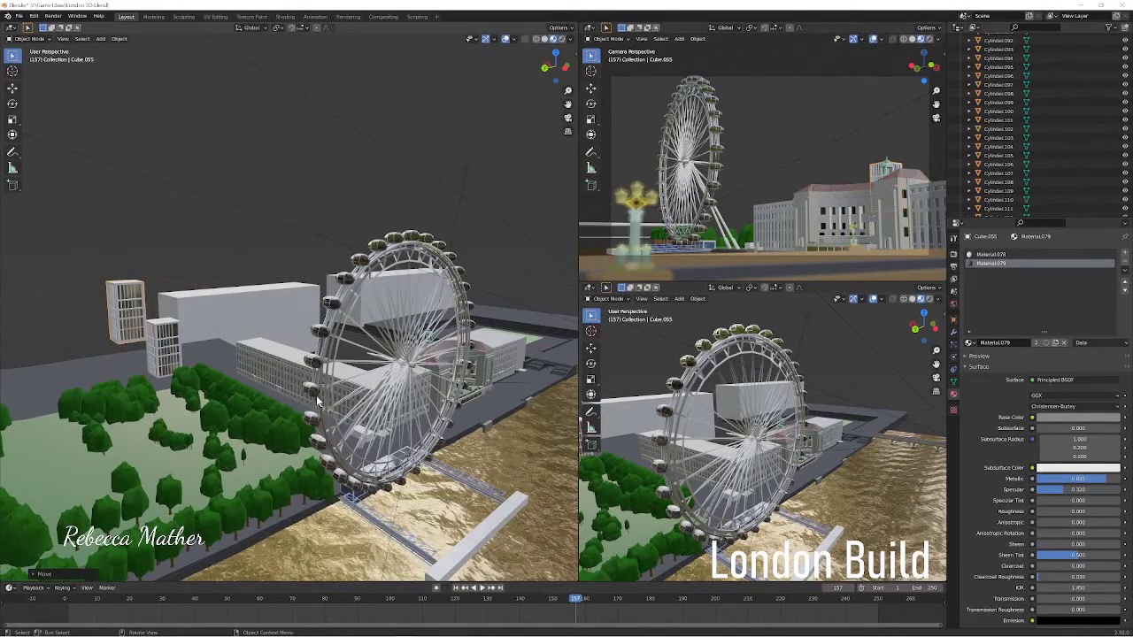
{"action": "key", "text": "KP_Decimal"}
{"action": "key", "text": "shift+d"}
Place the new glass block copy along Y and select its entire mesh in Edit Mode.
{"action": "key", "text": "y"}
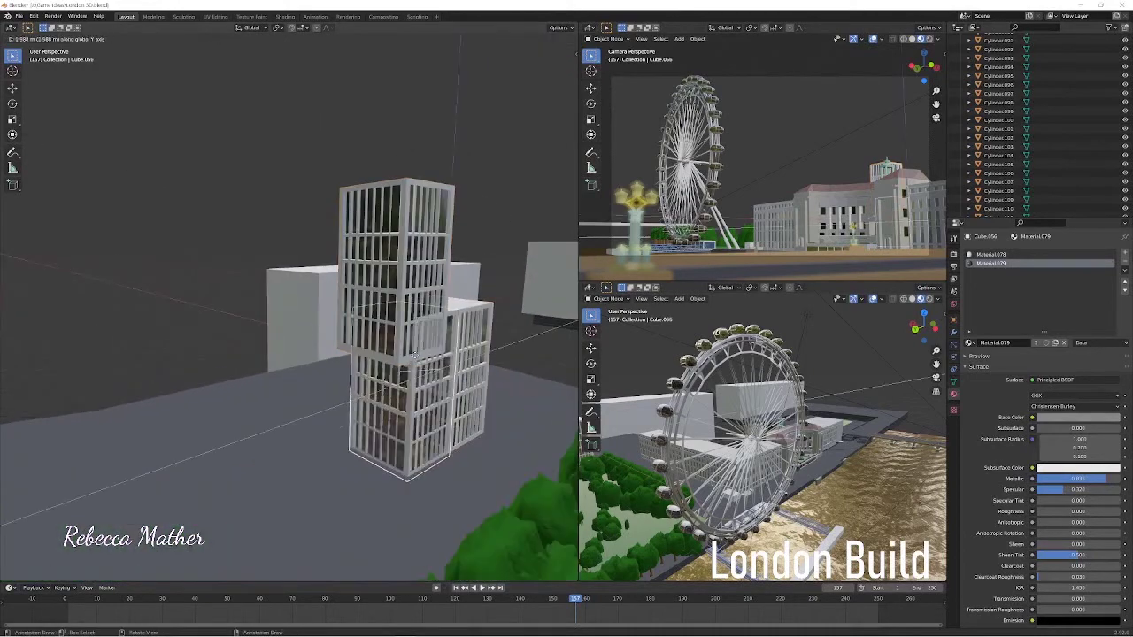
{"action": "left_click", "coordinate": [303, 369]}
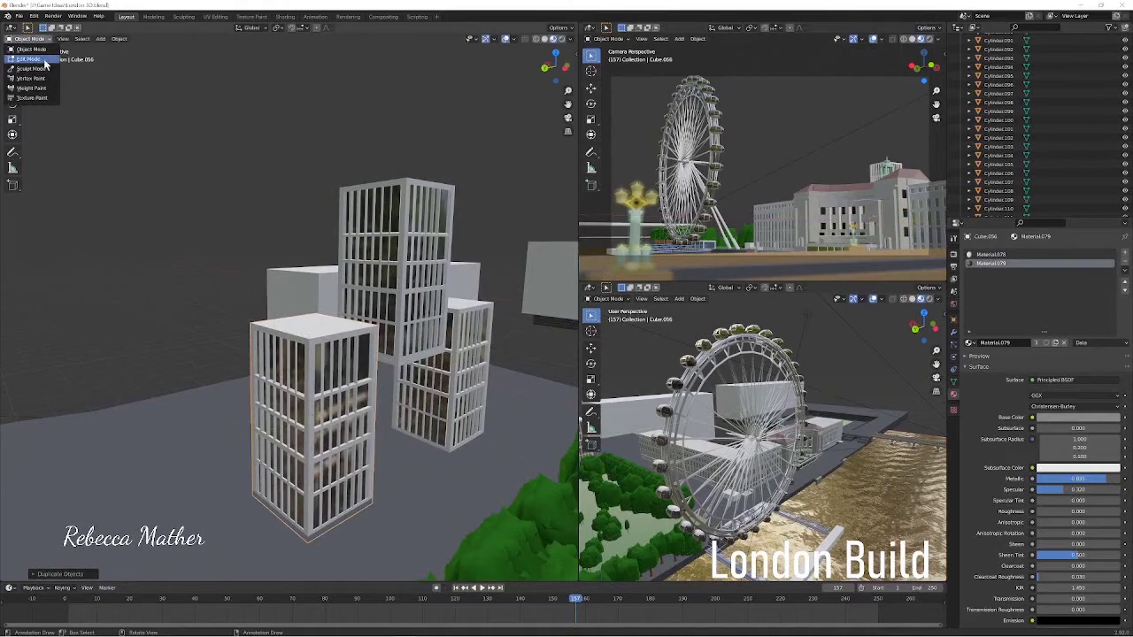
{"action": "key", "text": "Tab"}
{"action": "middle_click_drag", "start_coordinate": [304, 372], "coordinate": [261, 343]}
{"action": "key", "text": "a"}
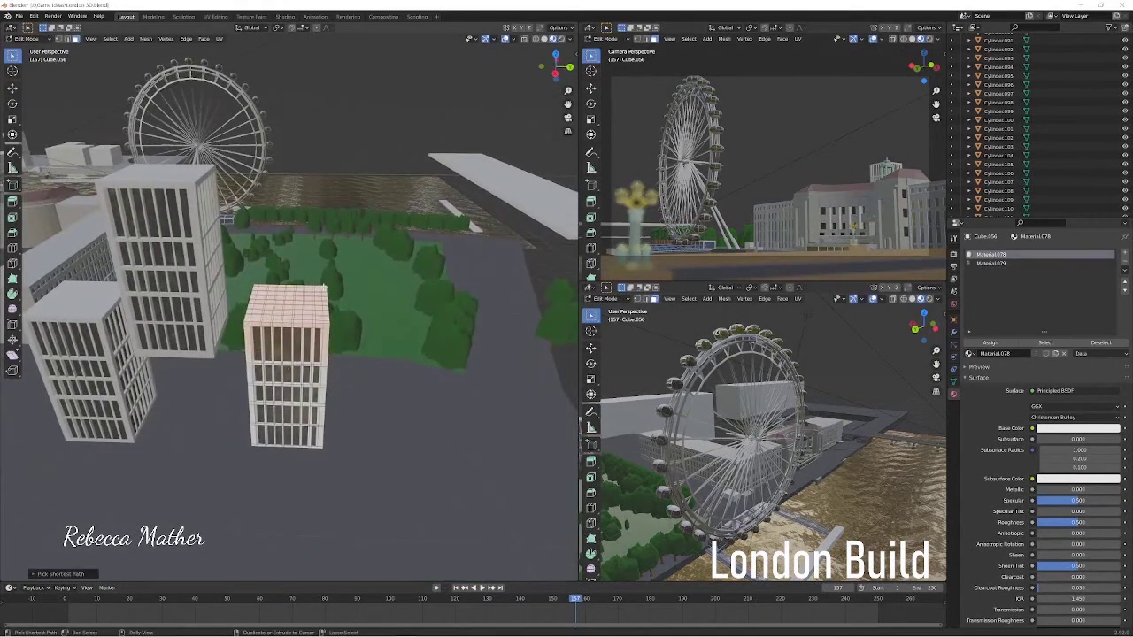
{"action": "mouse_move", "coordinate": [345, 328]}
{"action": "middle_mouse_down"}
{"action": "mouse_move", "coordinate": [281, 352]}
{"action": "mouse_move", "coordinate": [316, 354]}
{"action": "mouse_move", "coordinate": [187, 374]}
{"action": "mouse_move", "coordinate": [300, 332]}
{"action": "mouse_move", "coordinate": [114, 359]}
{"action": "middle_mouse_up"}
Delete the block's top vertices and move its mesh along Y and Z beneath the upper tower.
{"action": "key", "text": "x"}
{"action": "left_click", "coordinate": [114, 358]}
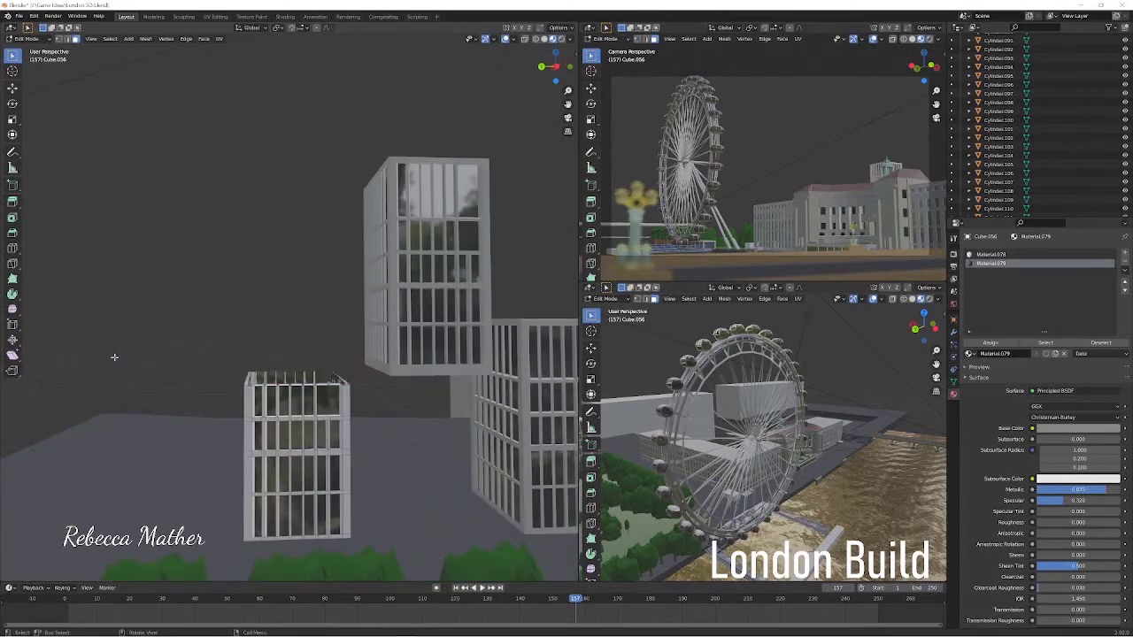
{"action": "key", "text": "a"}
{"action": "key", "text": "g"}
{"action": "key", "text": "y"}
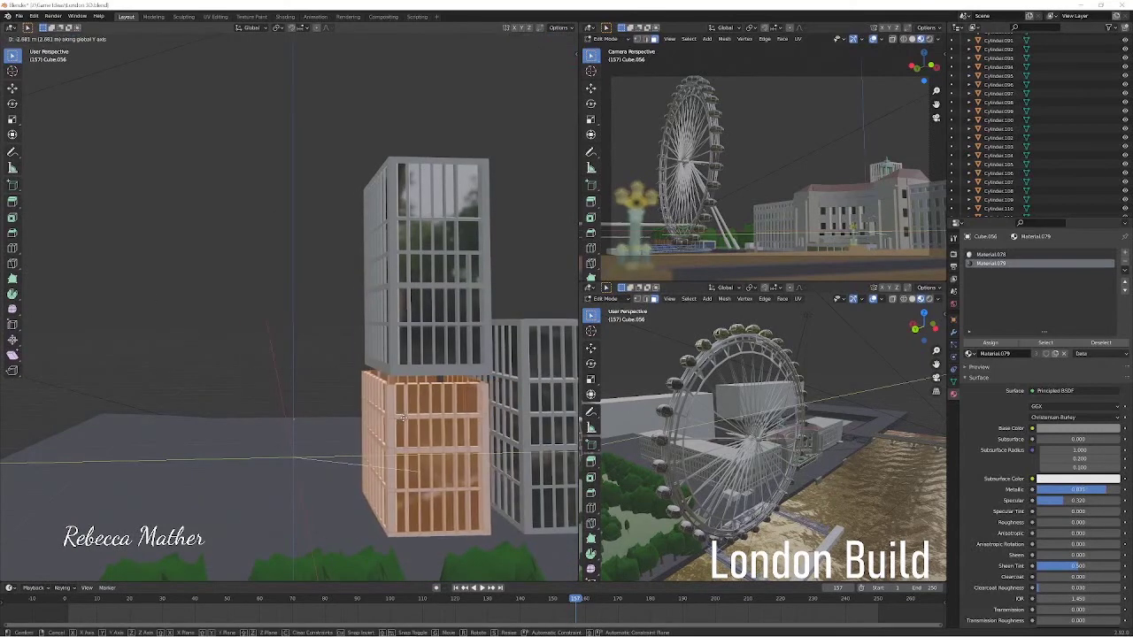
{"action": "key", "text": "z"}
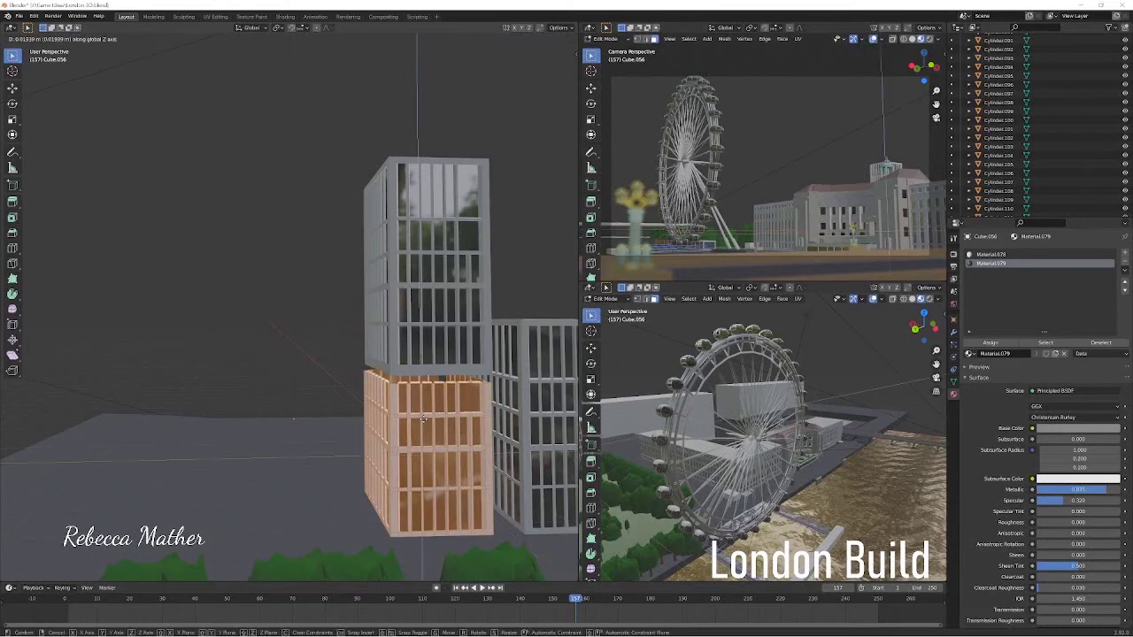
{"action": "left_click", "coordinate": [423, 420]}
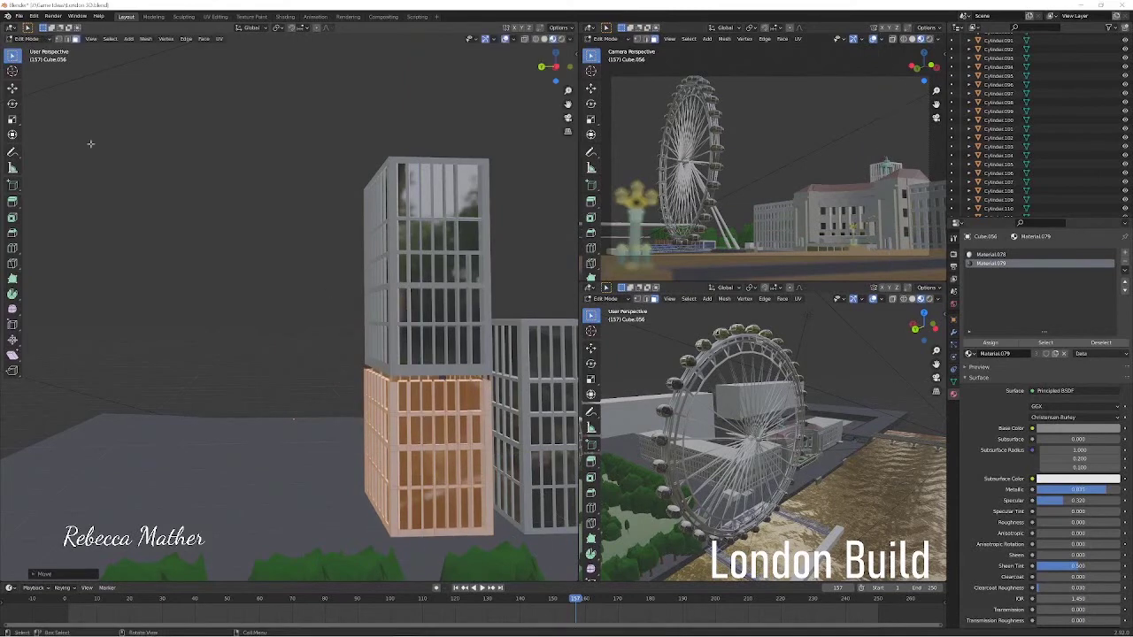
Back in Object Mode, lower the upper glass tower along Z onto the block.
{"action": "key", "text": "Tab"}
{"action": "left_click", "coordinate": [437, 259]}
{"action": "key", "text": "g"}
{"action": "key", "text": "z"}
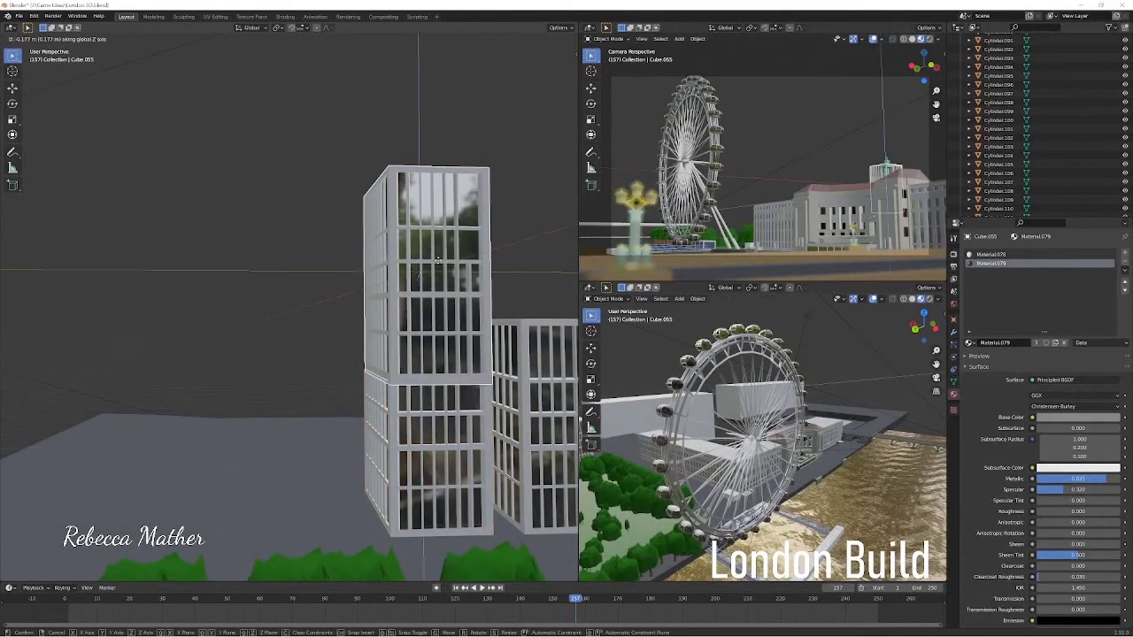
{"action": "left_click", "coordinate": [437, 259]}
Move the lower block along Z to sit flush beneath the upper tower, checking for gaps.
{"action": "left_click", "coordinate": [433, 425]}
{"action": "key", "text": "g"}
{"action": "key", "text": "z"}
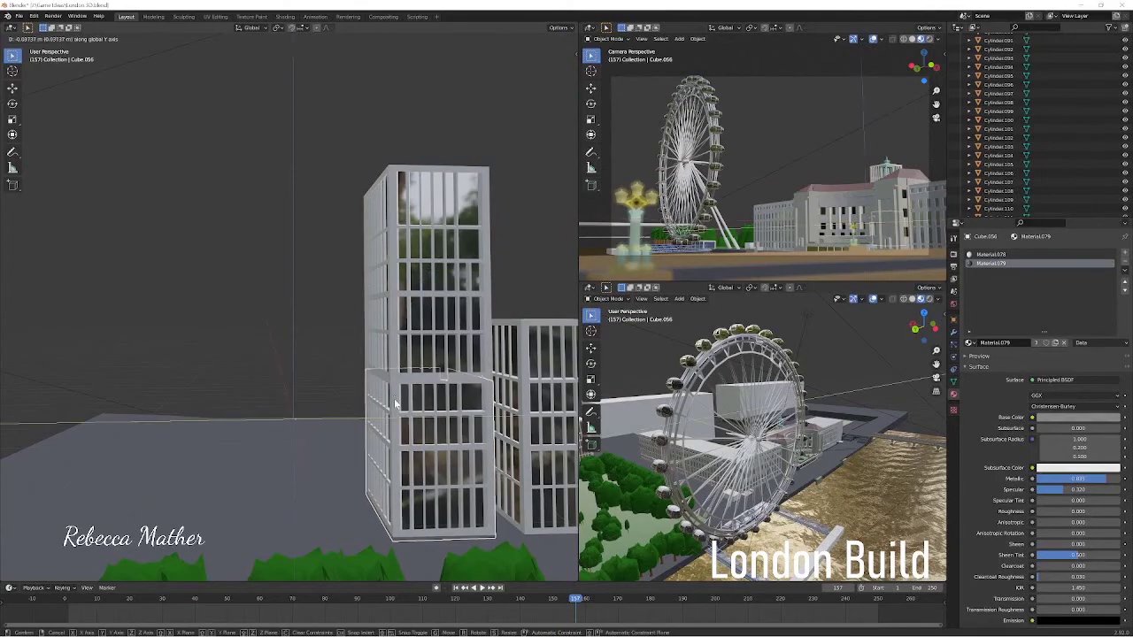
{"action": "left_click", "coordinate": [470, 361]}
{"action": "middle_click_drag", "start_coordinate": [414, 291], "coordinate": [388, 481]}
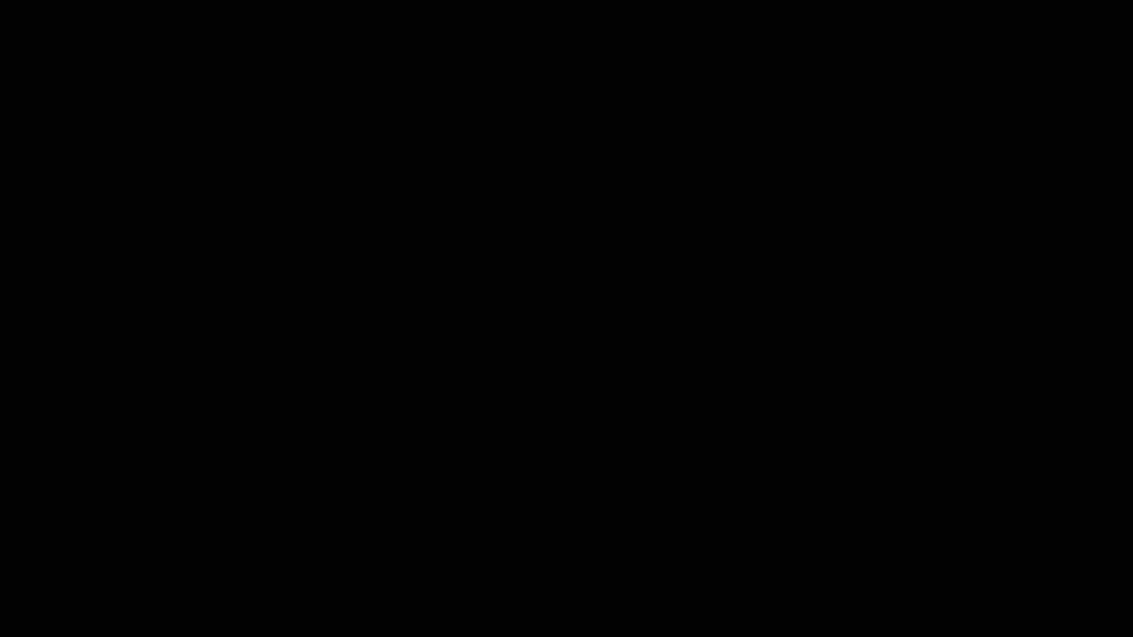